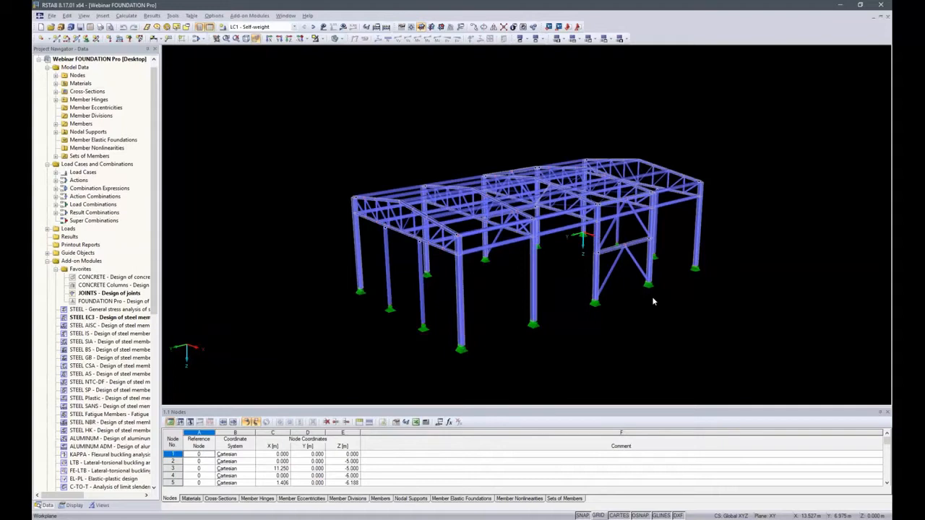
Step: Review the general data of the JOINTS column base case, then calculate the model and turn off its results display
double_click(119, 293)
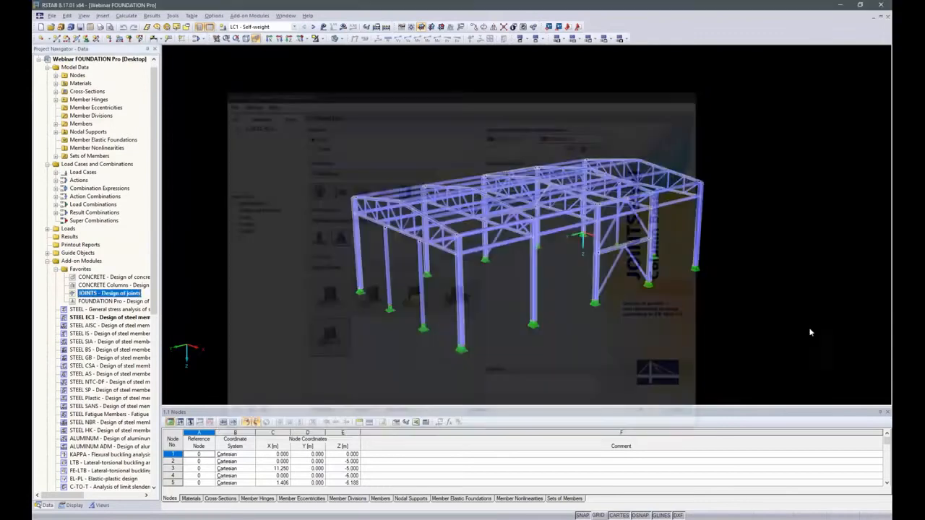
click(684, 416)
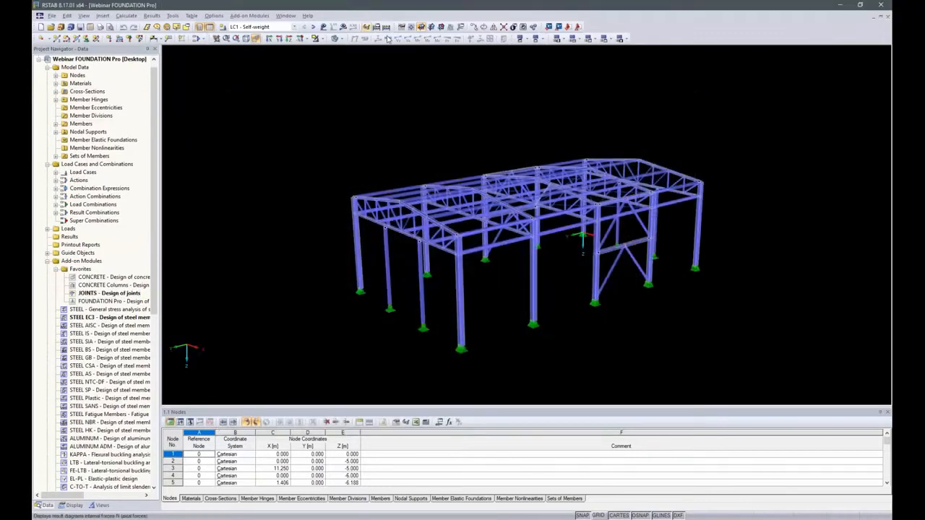
click(386, 26)
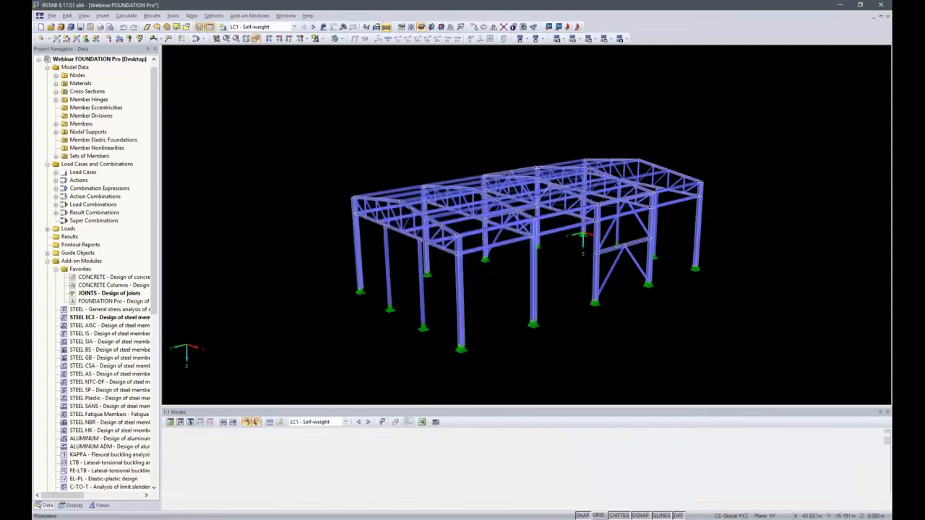
click(352, 28)
click(45, 504)
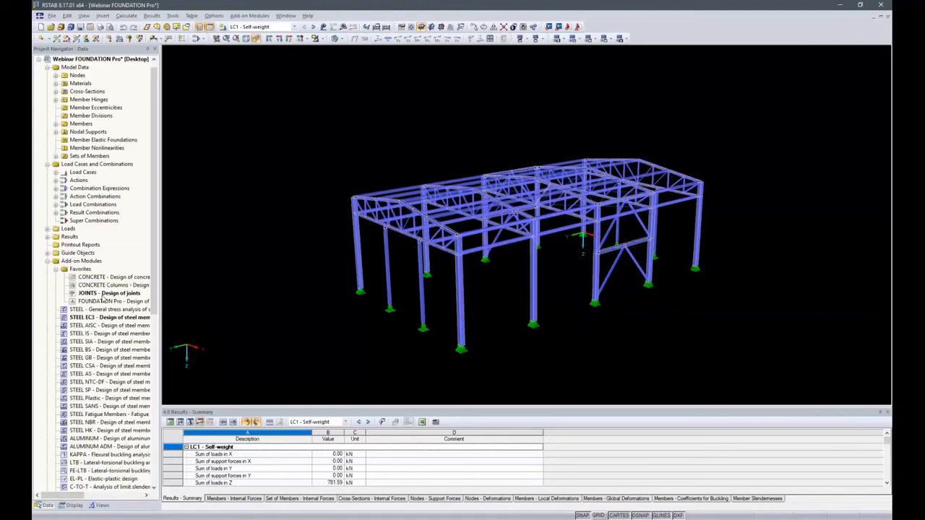
Step: Examine the design summary and the footing geometry in the JOINTS results for the bucket footing
double_click(104, 293)
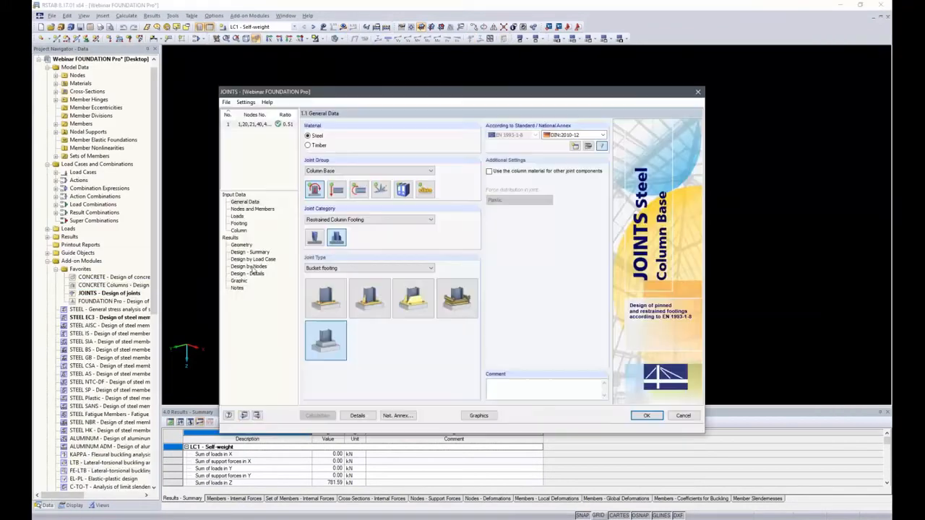
click(247, 252)
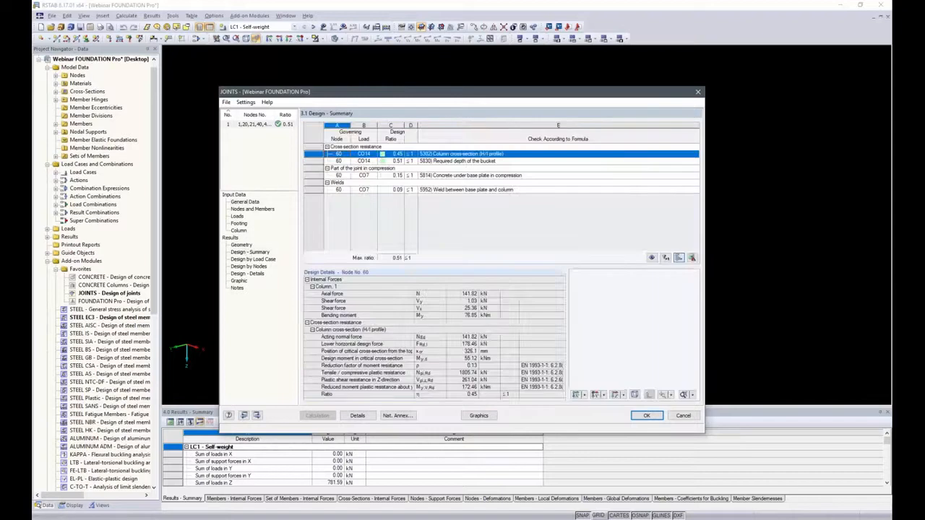
click(240, 245)
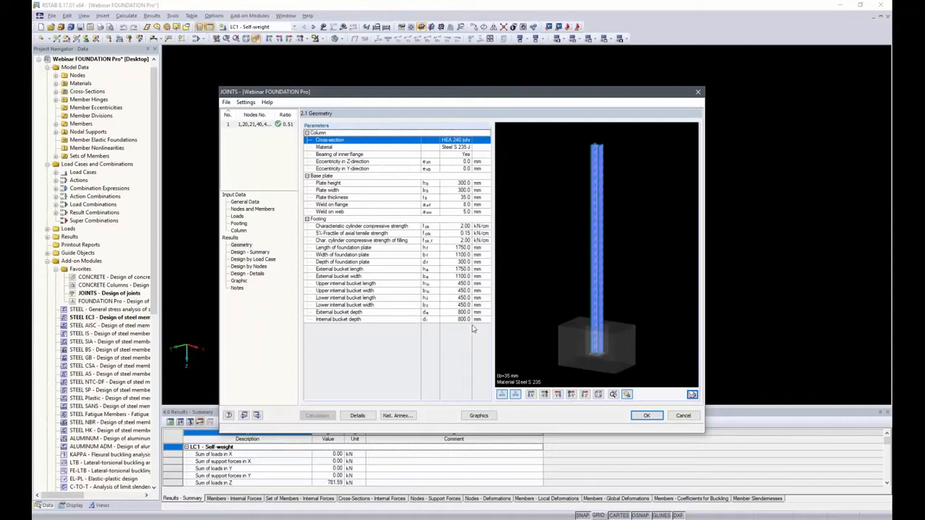
click(647, 417)
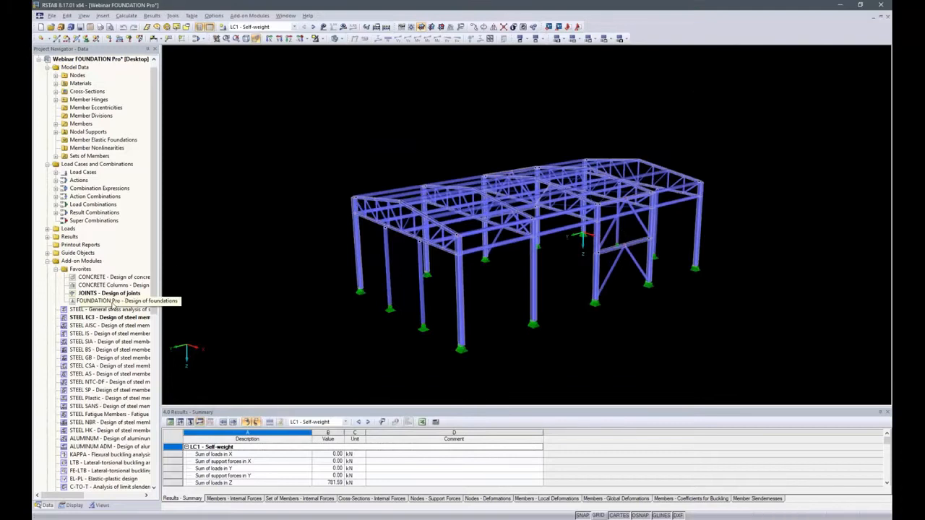
Step: Open FOUNDATION Pro and limit foundation 1 to support nodes 1,20,21,40,41,60,61,80,81,100 by deselecting the intermediate gable column supports
double_click(113, 301)
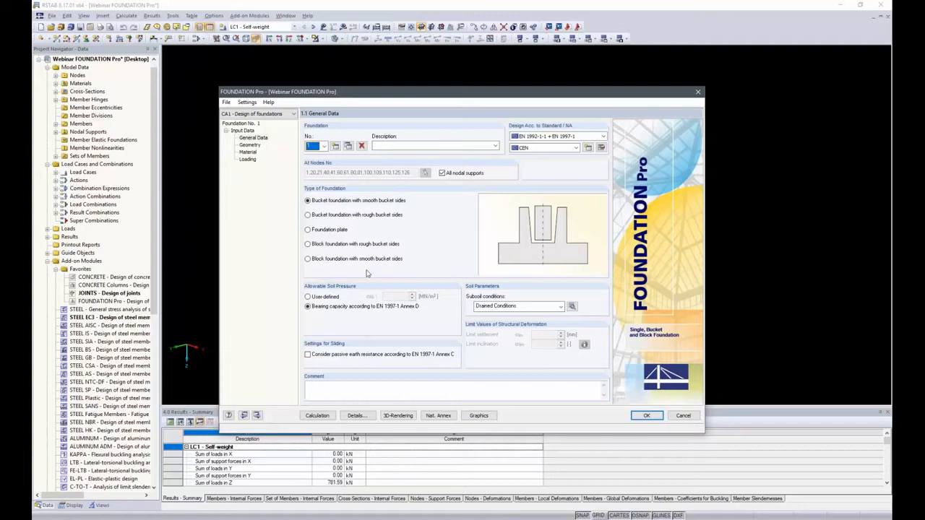
click(442, 173)
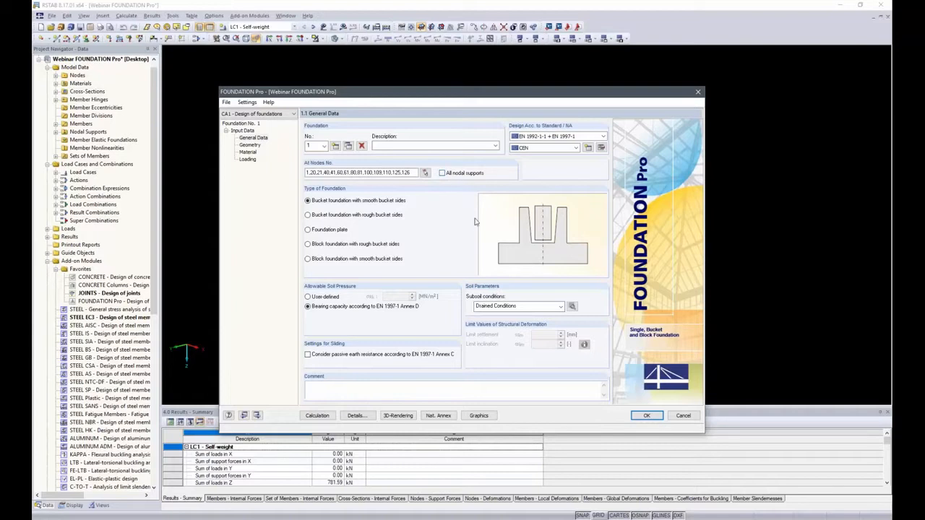
click(426, 175)
ctrl+middle_drag(364, 353, 547, 291)
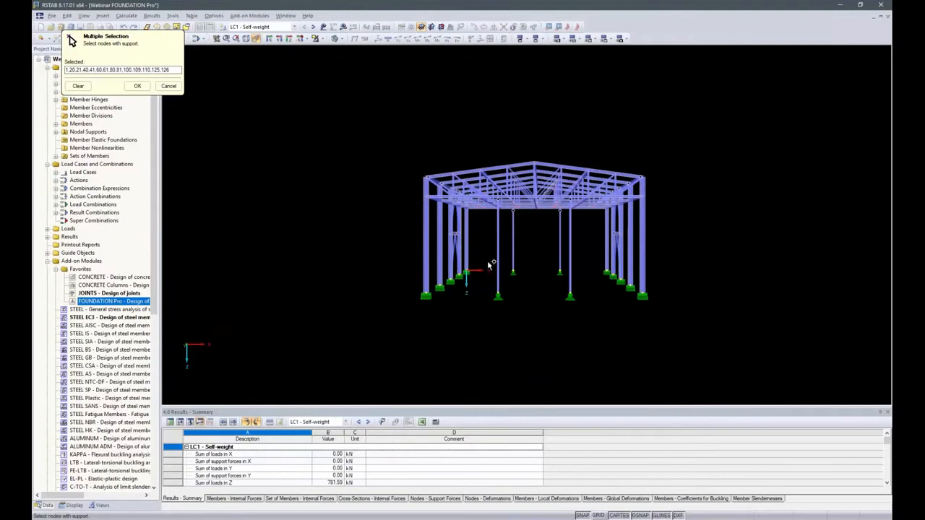
drag(483, 252, 594, 330)
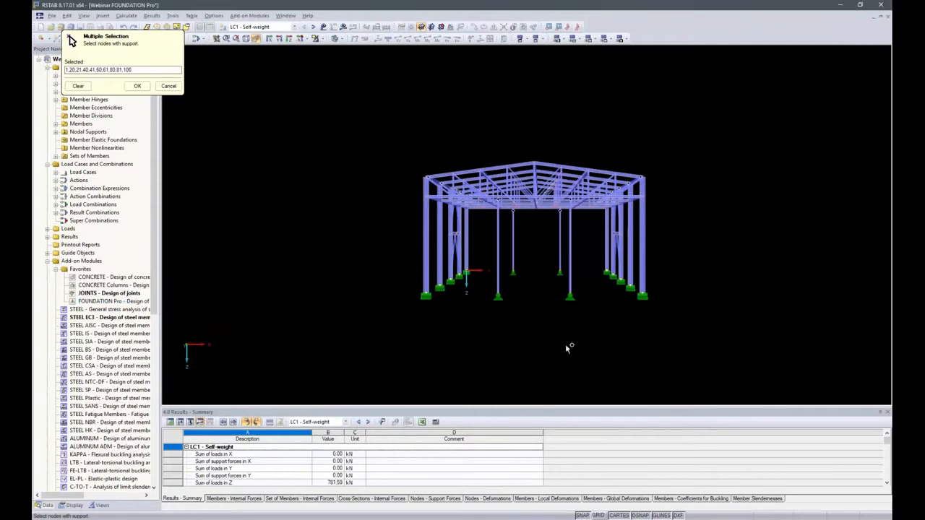
click(137, 87)
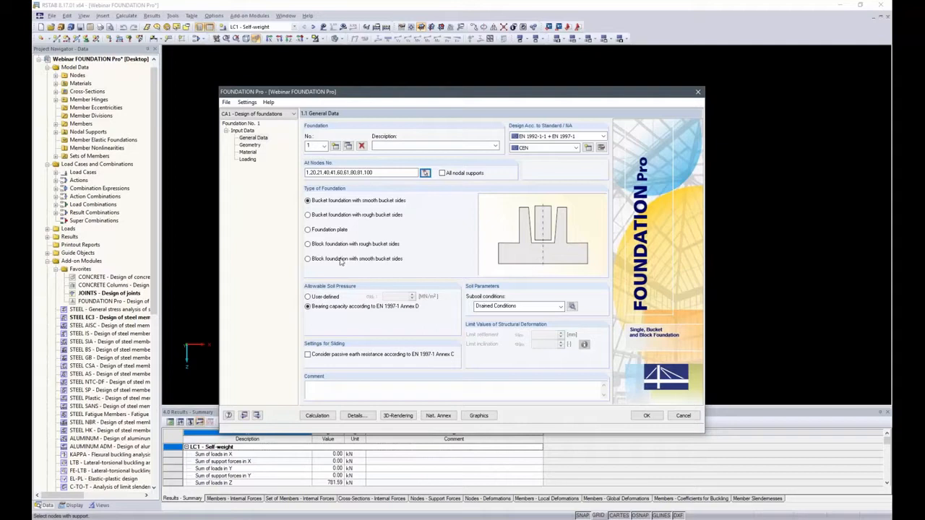
Step: Set the foundation type to block foundation with smooth bucket sides and keep the subsoil at Drained Conditions
click(308, 259)
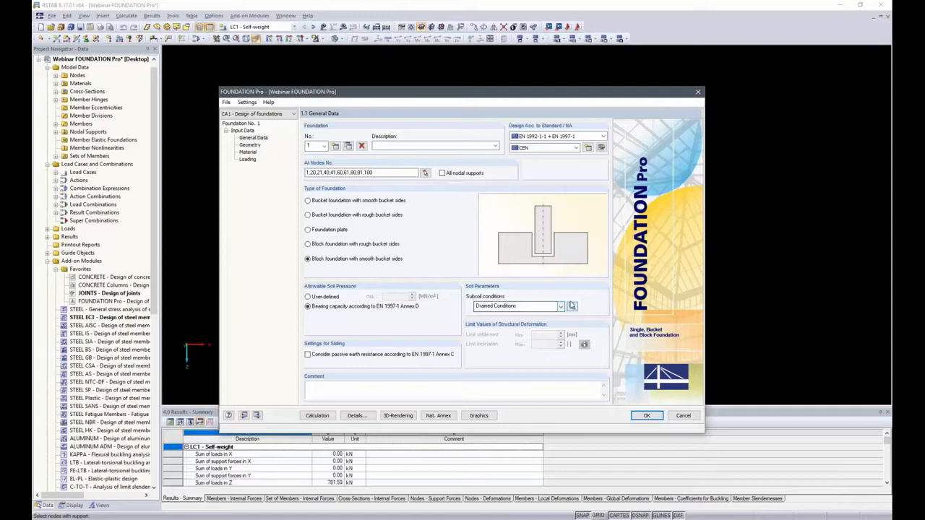
click(560, 307)
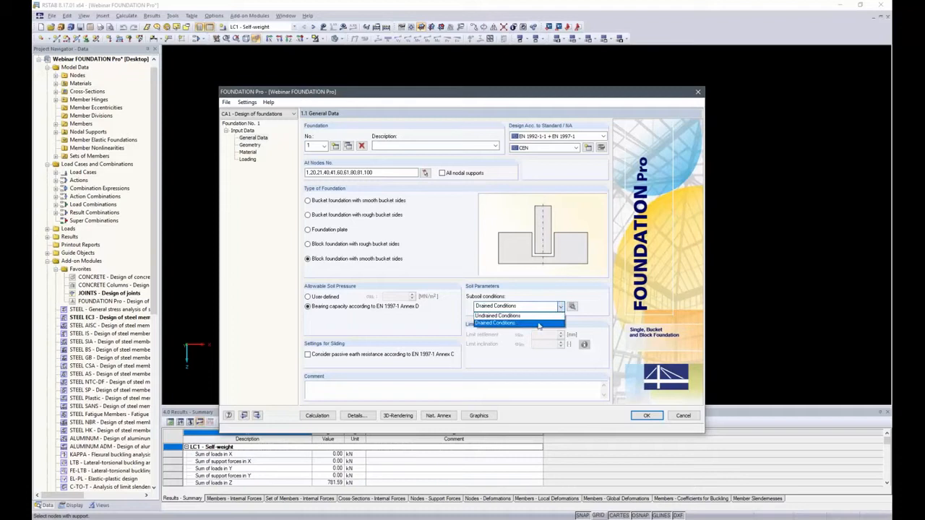
click(537, 325)
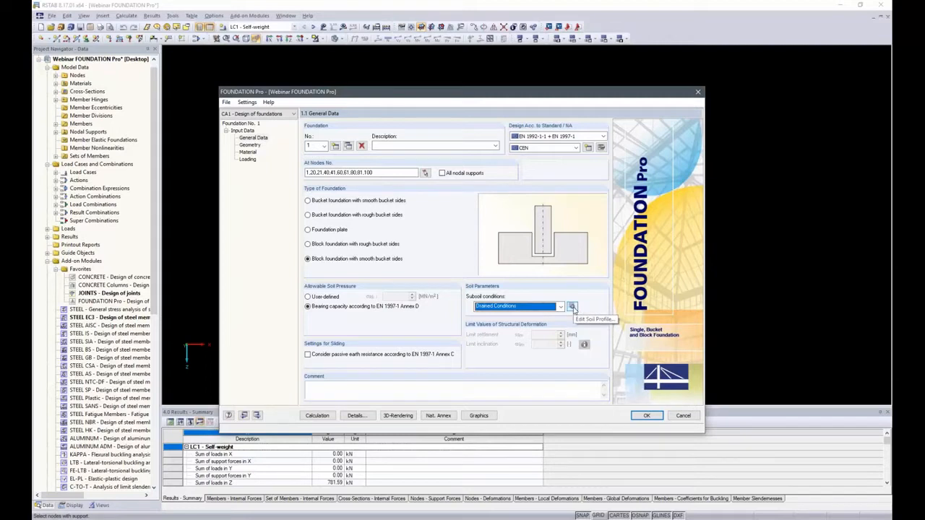
Step: In the soil profile, set the thickness of the Sand, Gravelly Sand (SP) layer to 1.1 m and clear its comment
click(571, 307)
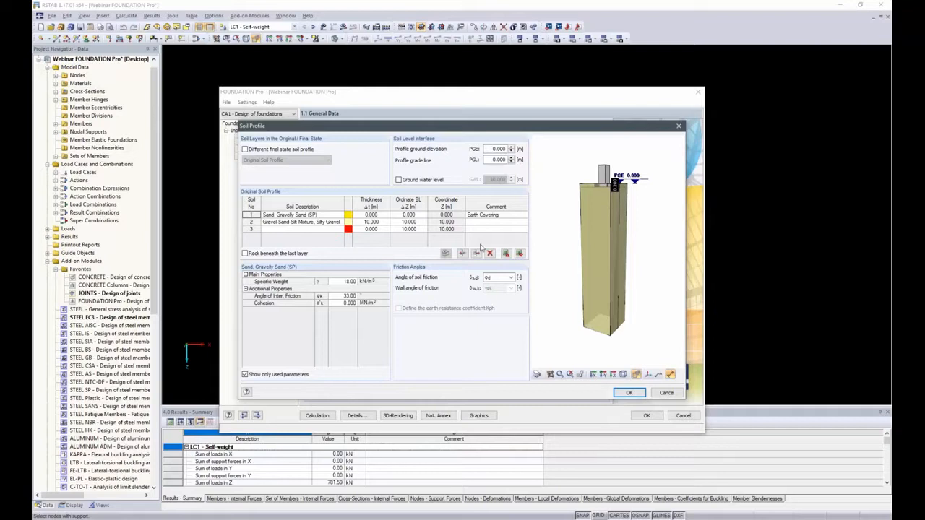
click(370, 214)
text(1.1)
key(Tab)
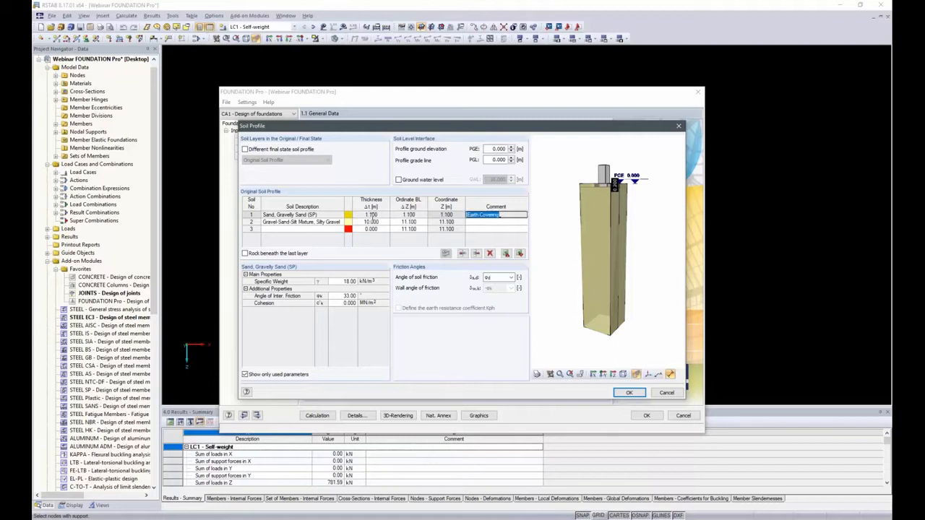
key(BackSpace)
key(Tab)
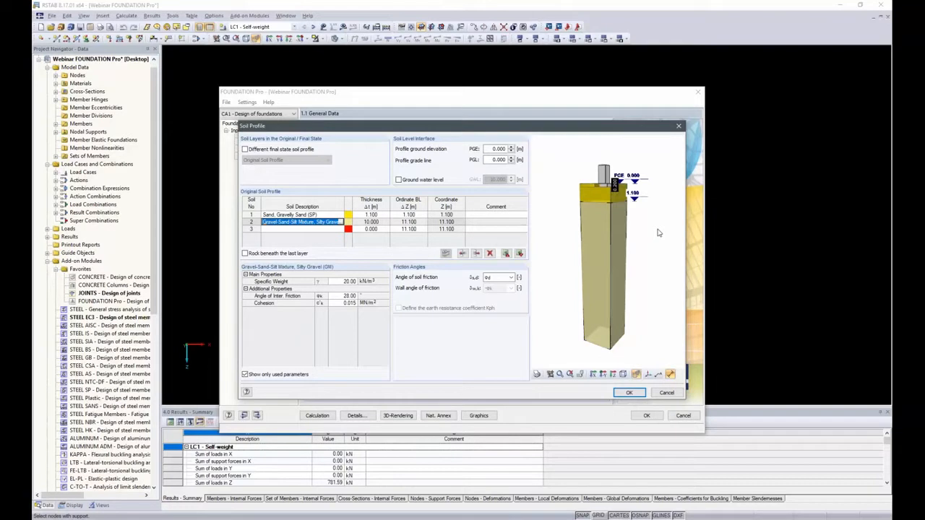
Step: Set the thickness of the second soil layer, Gravel-Sand-Silt Mixture, to 1 m
click(369, 223)
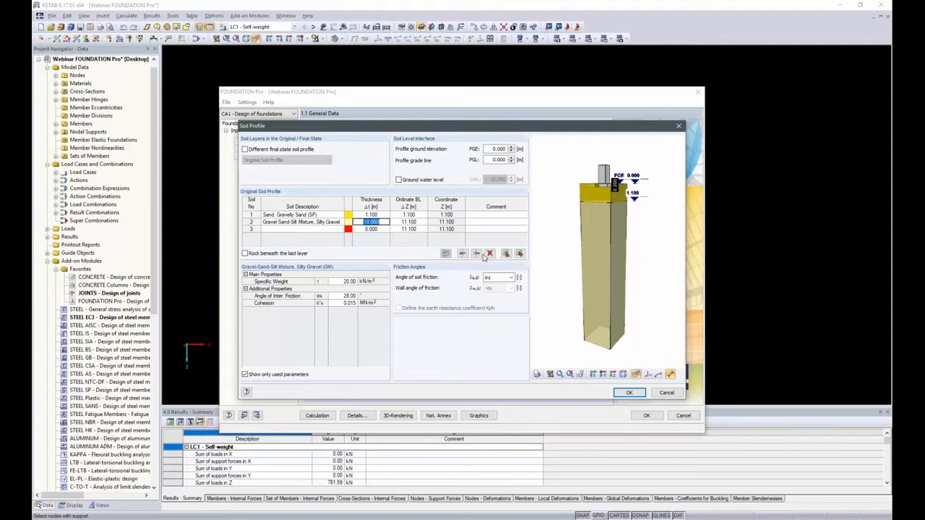
text(1)
key(Tab)
key(Tab)
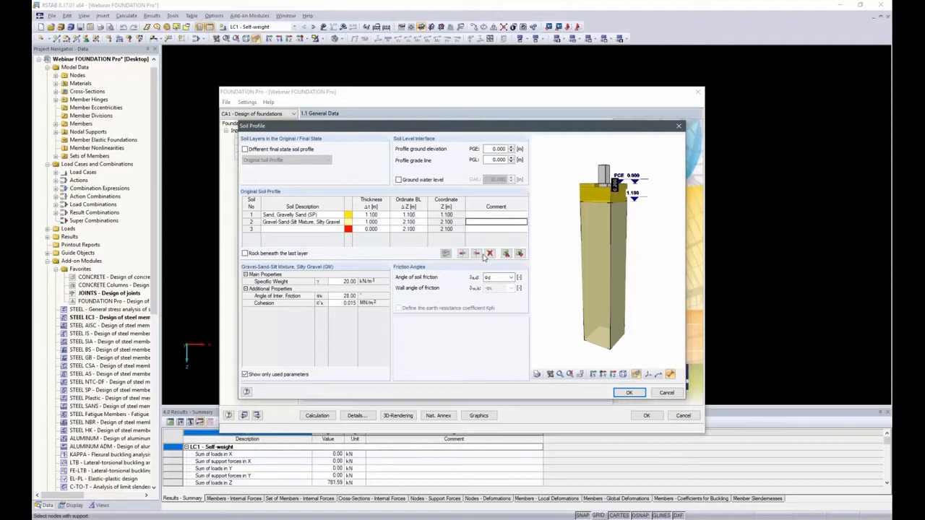
key(Tab)
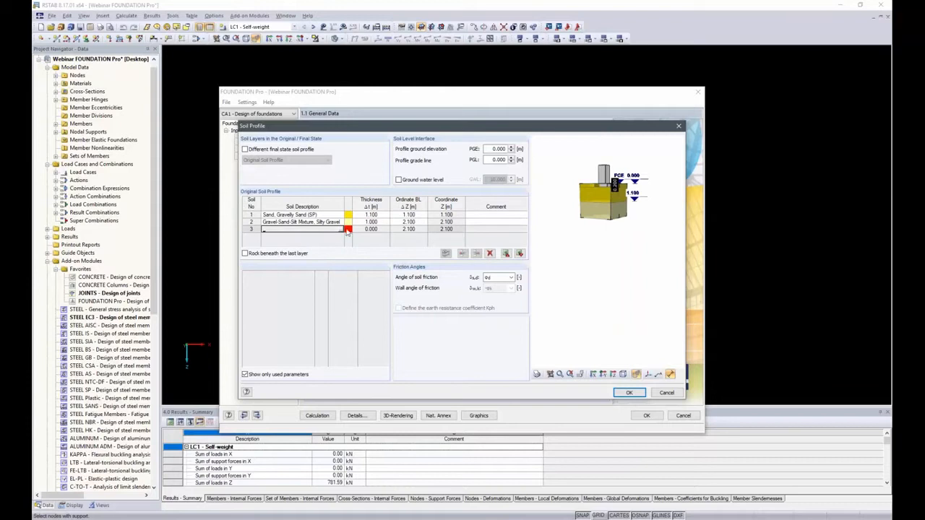
Step: Add a third soil layer of Silty Sand, Sand-Silt Mixture (SM) with a thickness of 0.25 m
click(343, 230)
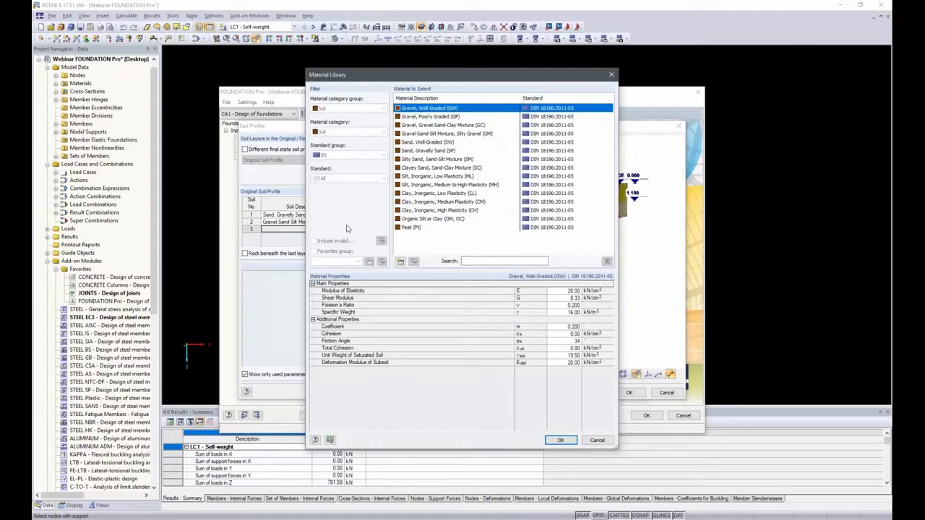
click(413, 160)
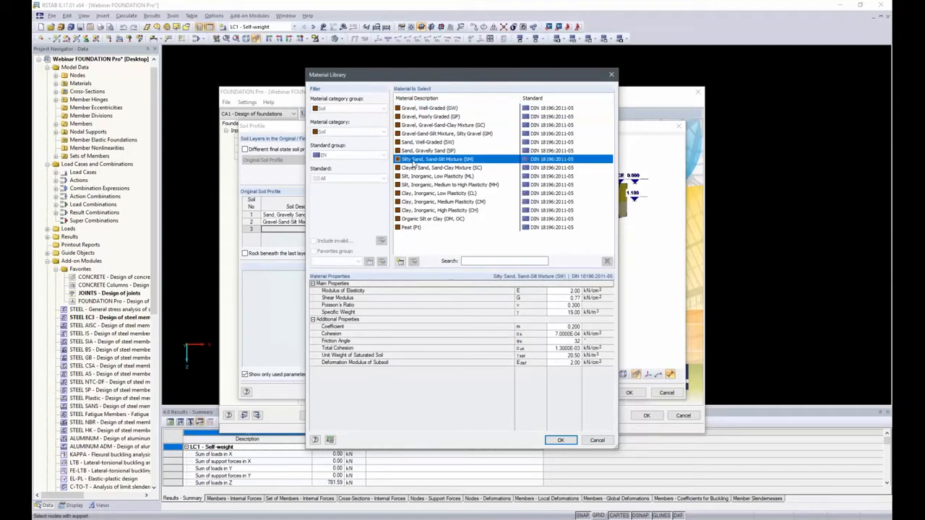
double_click(413, 164)
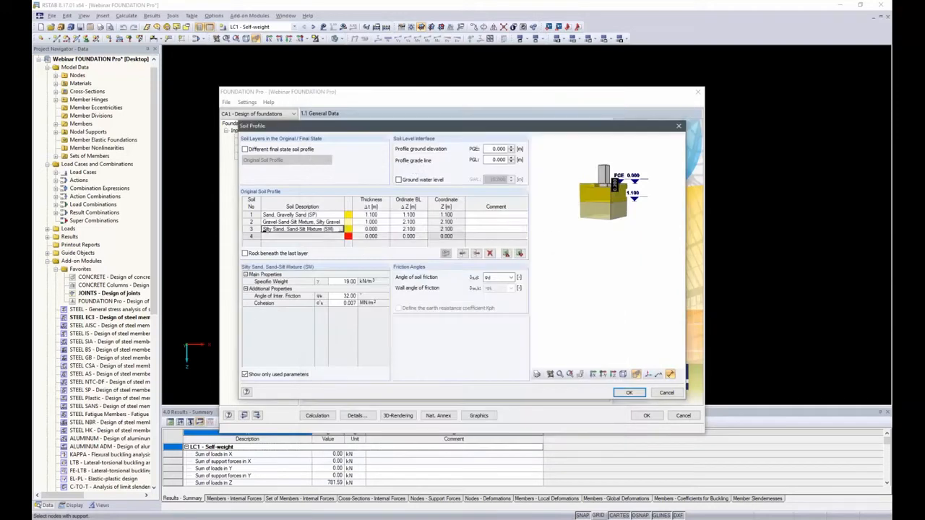
click(371, 229)
text(25)
key(Return)
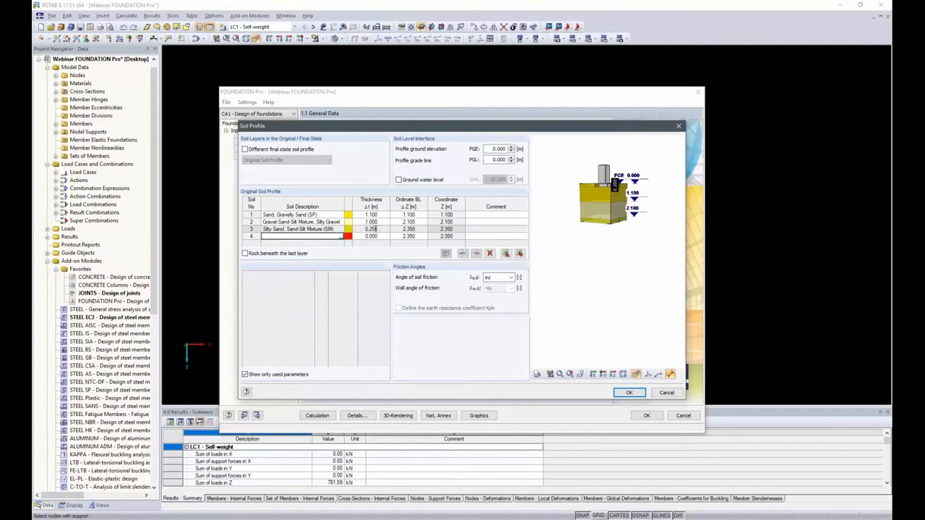
Step: Add a fourth soil layer of Silt, Inorganic, Low Plasticity (ML) with a thickness of 0.5 m
click(341, 237)
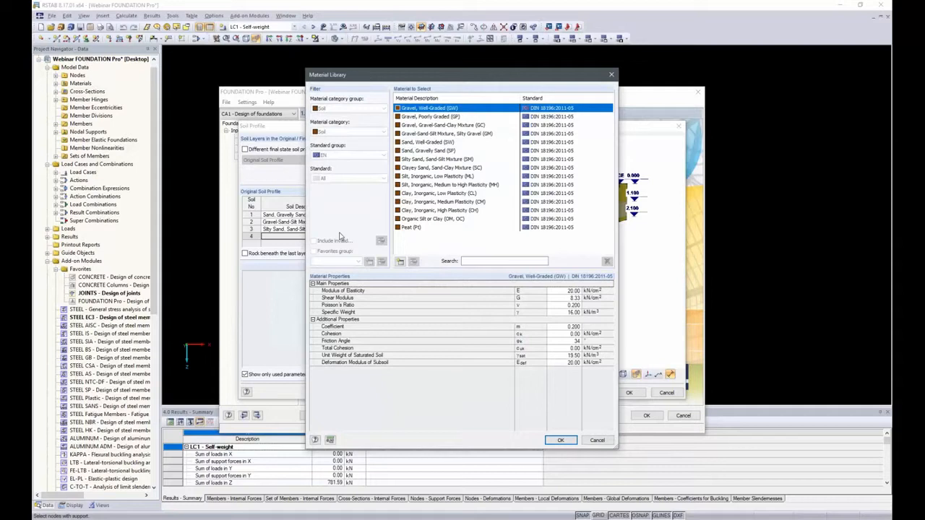
click(436, 176)
double_click(436, 176)
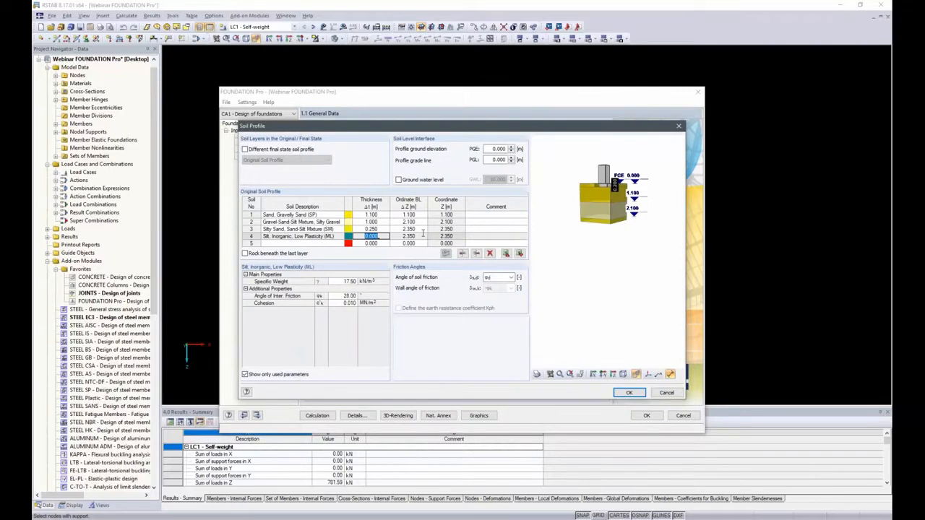
key(BackSpace)
text(.5)
key(Tab)
key(Return)
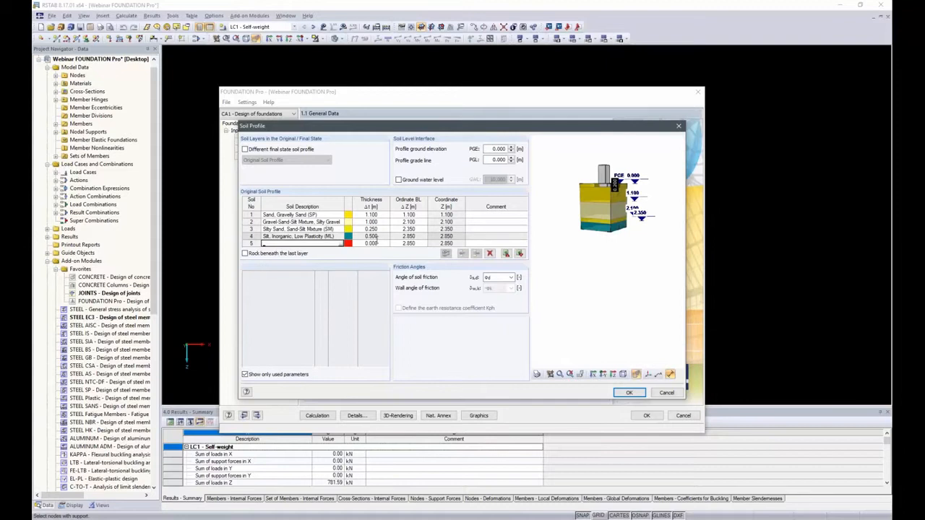
Step: Add a fifth soil layer of Gravel, Gravel-Sand-Clay Mixture (GC) with a thickness of 7.15 m
click(340, 243)
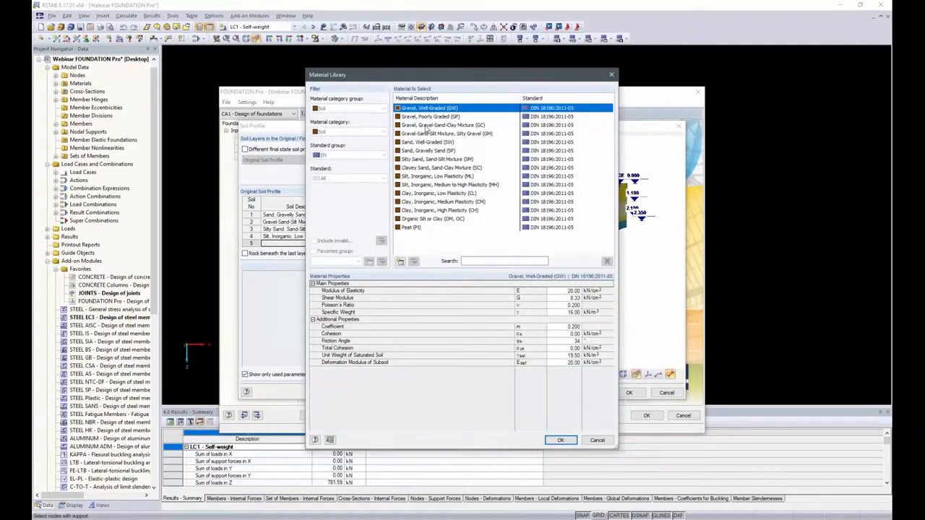
double_click(423, 126)
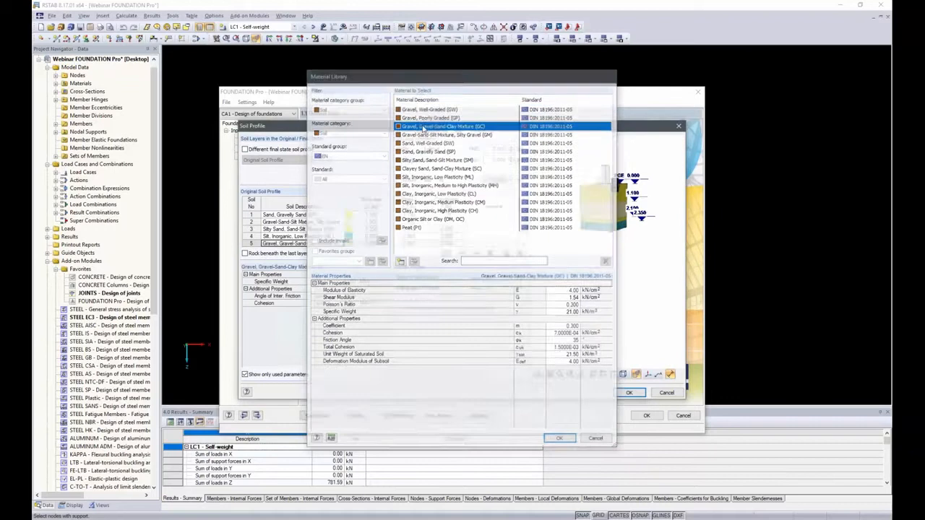
click(371, 243)
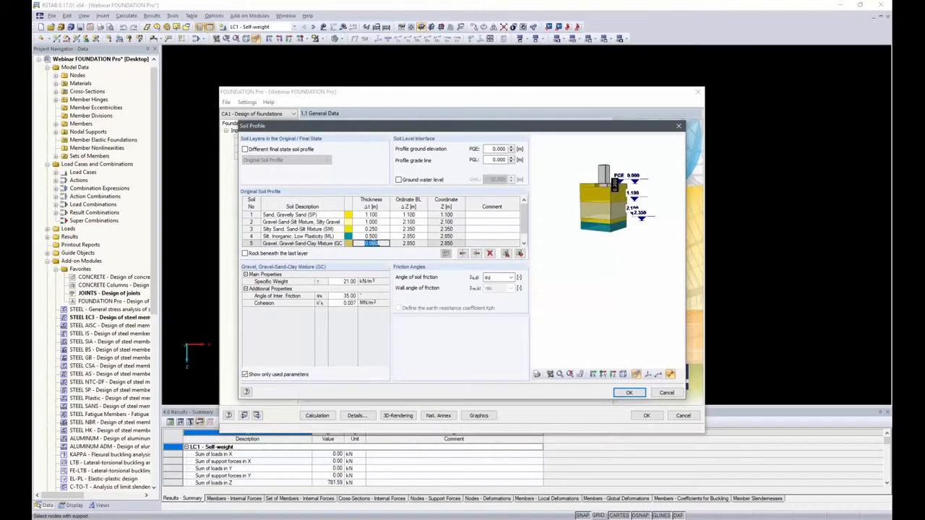
text(7.5)
key(Tab)
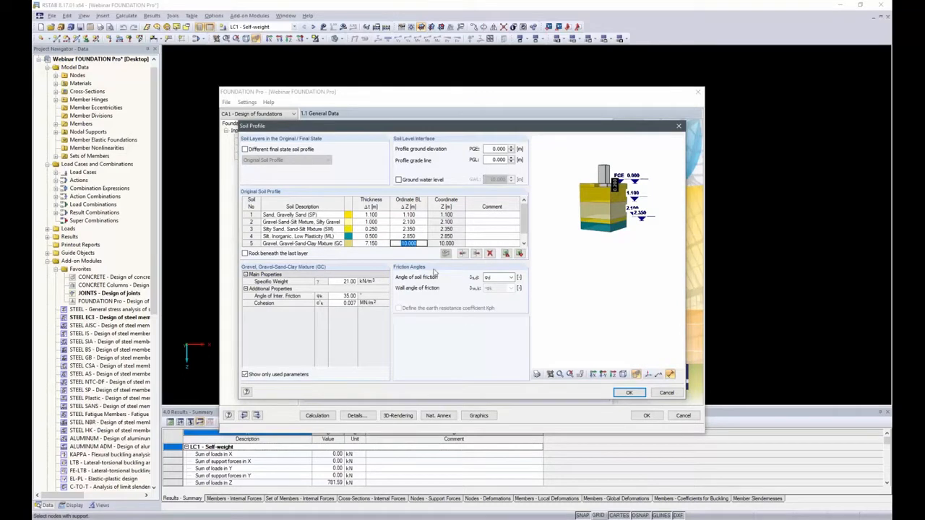
click(433, 244)
key(Tab)
key(Tab)
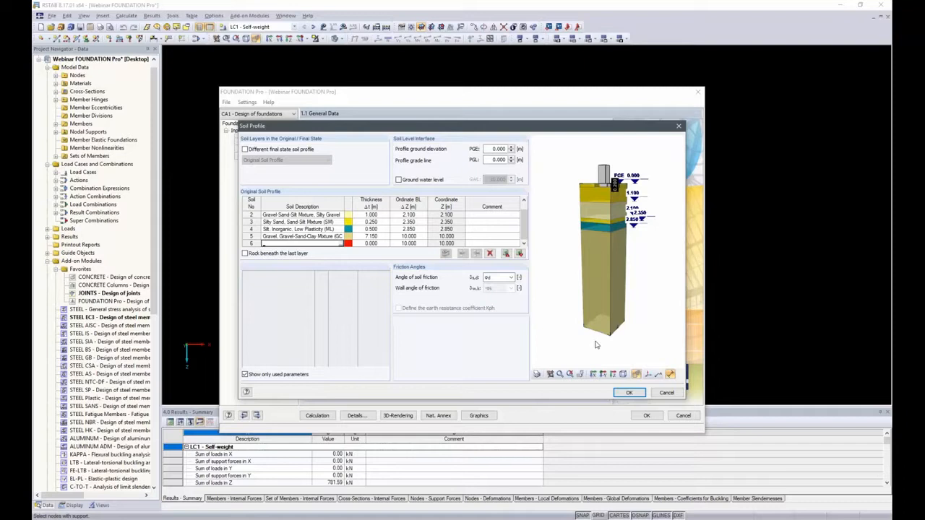
scroll(599, 188, up, 2)
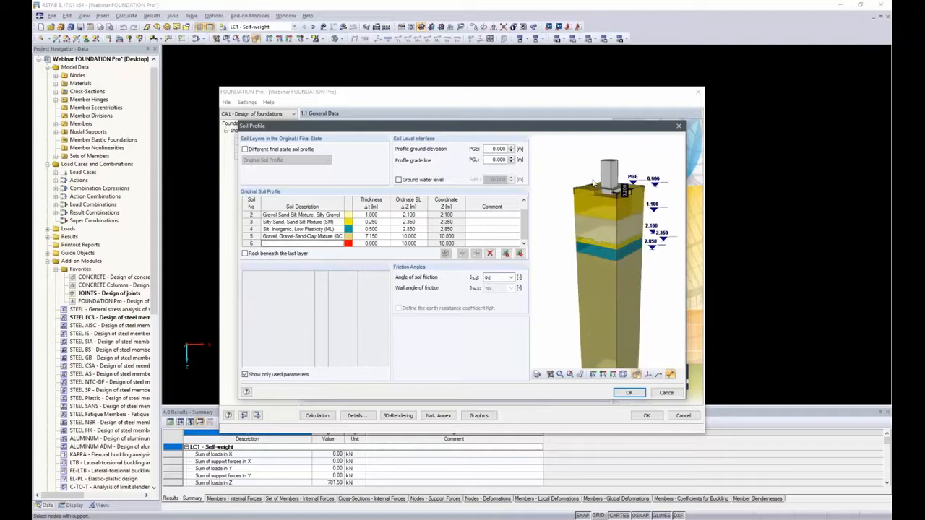
Step: Show layer numbers instead of level dimensions in the soil profile preview and accept the soil profile
scroll(593, 183, up, 3)
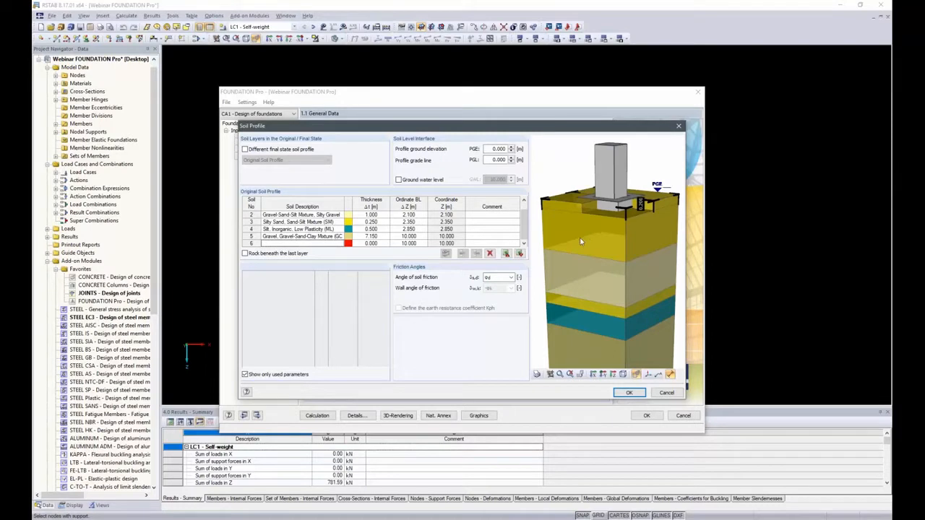
scroll(588, 233, down, 5)
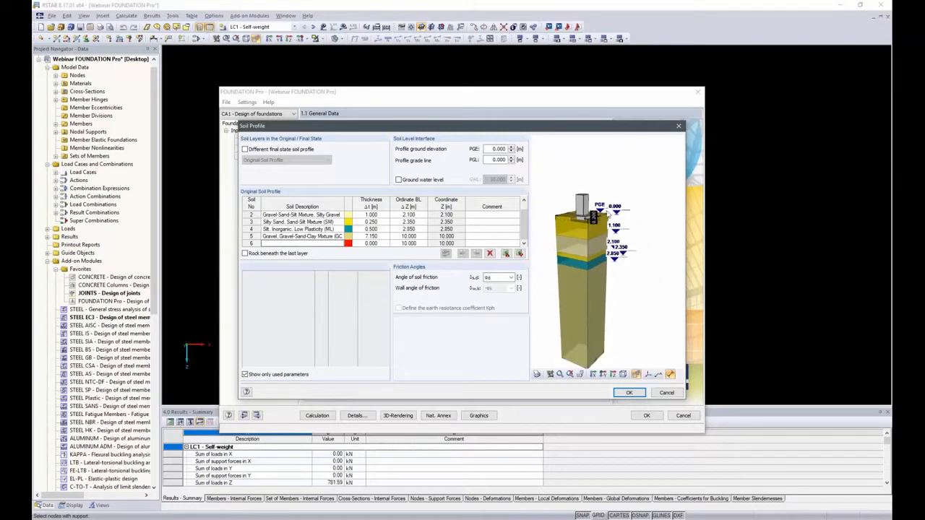
scroll(572, 278, up, 5)
click(669, 374)
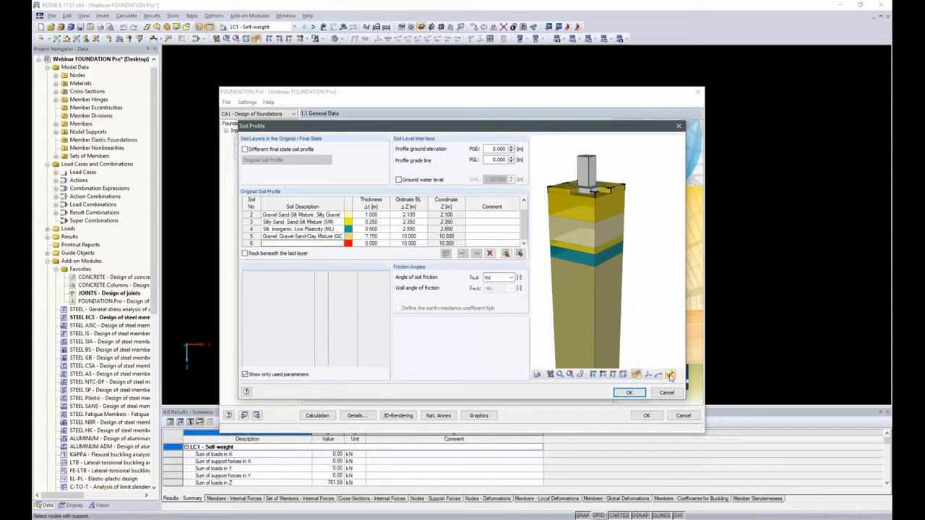
click(670, 374)
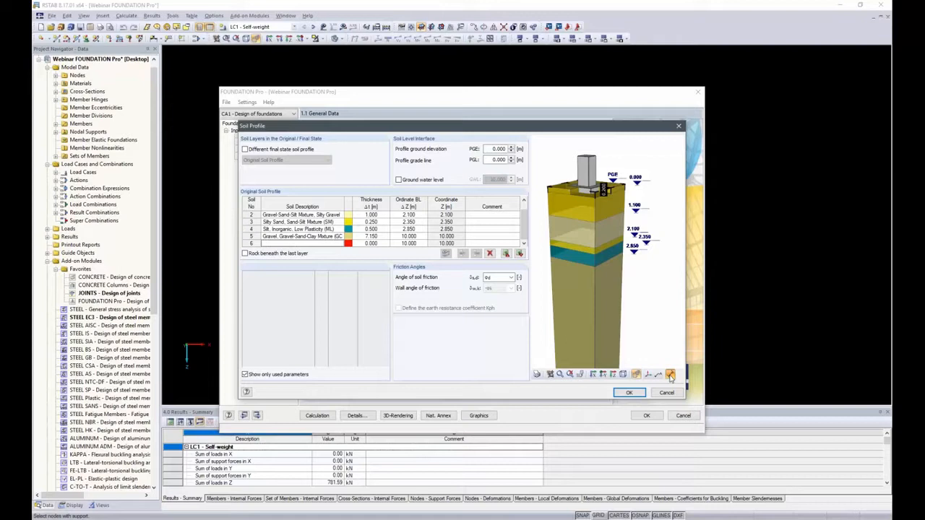
click(669, 375)
click(659, 375)
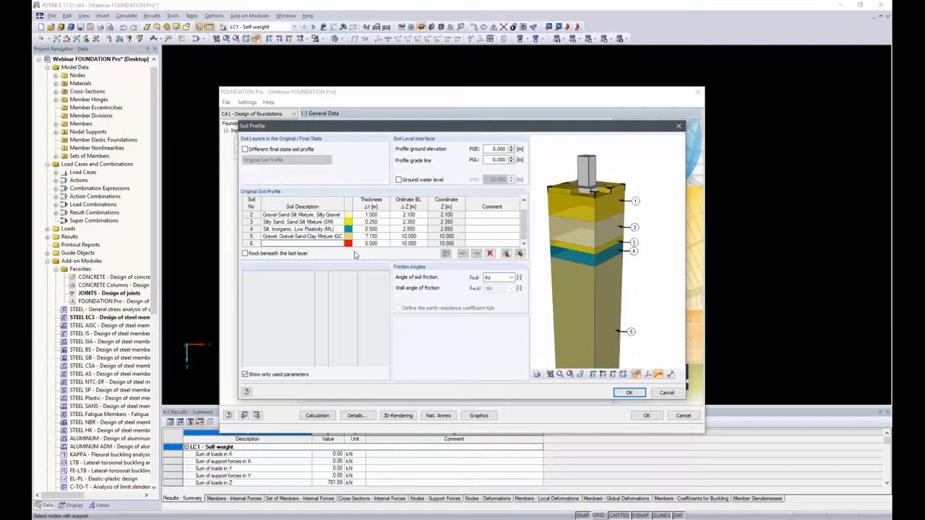
drag(618, 292, 696, 281)
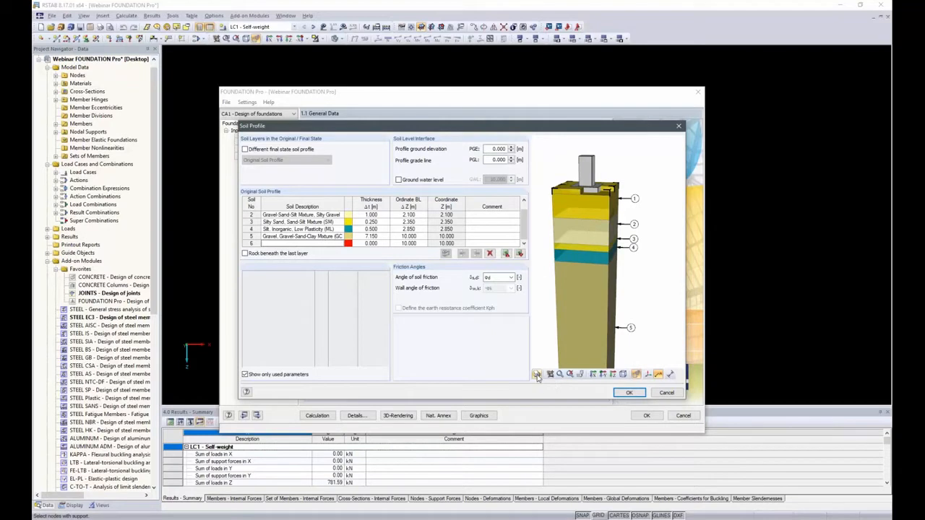
click(635, 395)
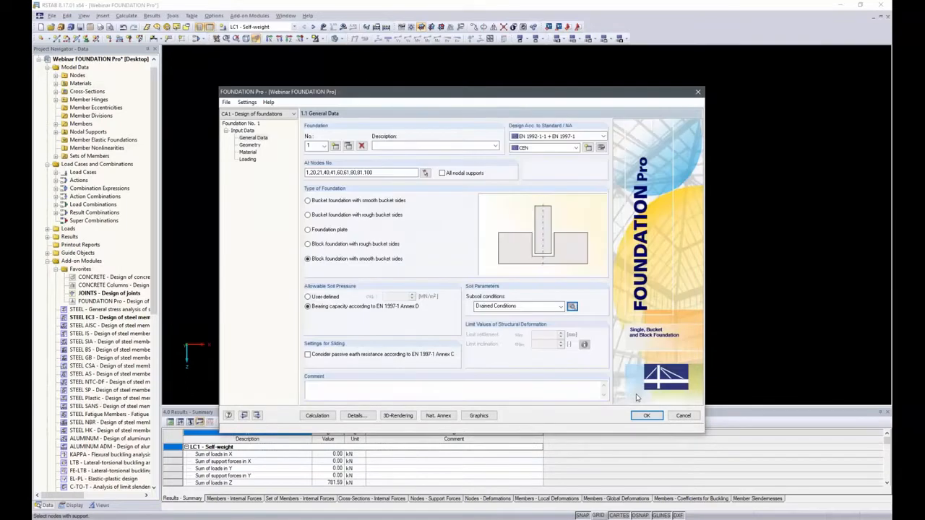
Step: Import the column dimensions from RSTAB in the geometry data and set both cx and cy to 35 cm
click(250, 145)
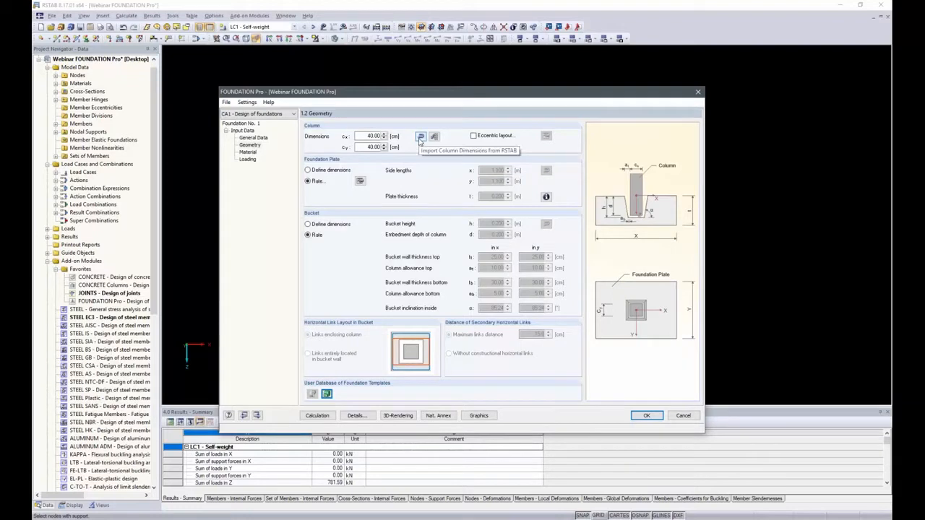
click(420, 137)
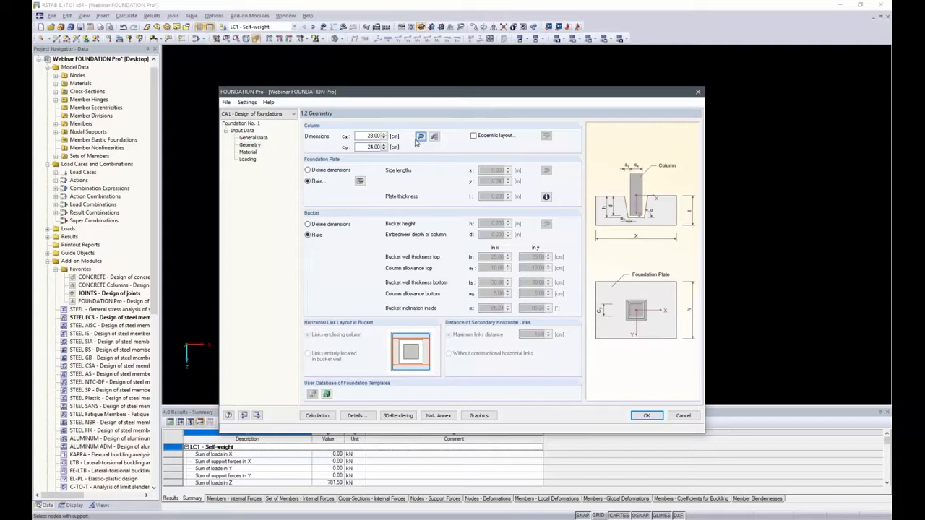
double_click(364, 136)
text(35)
key(Tab)
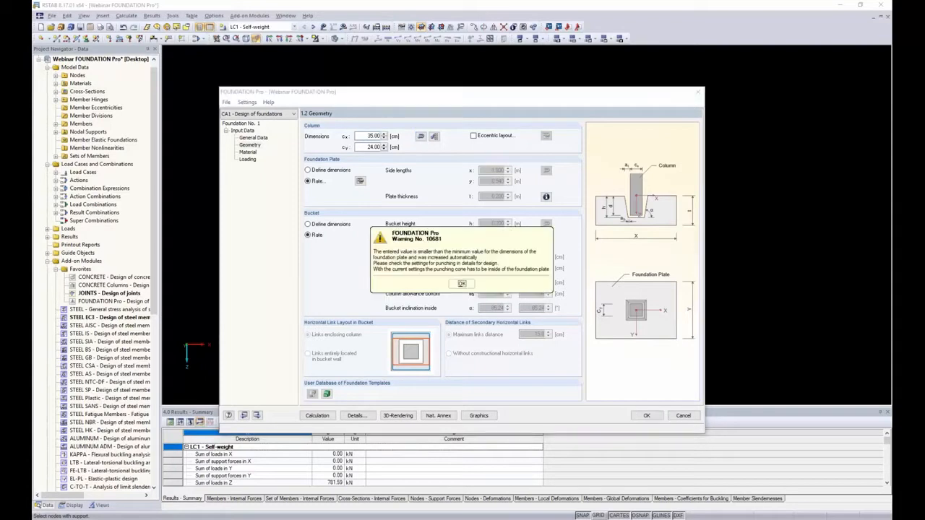
key(Return)
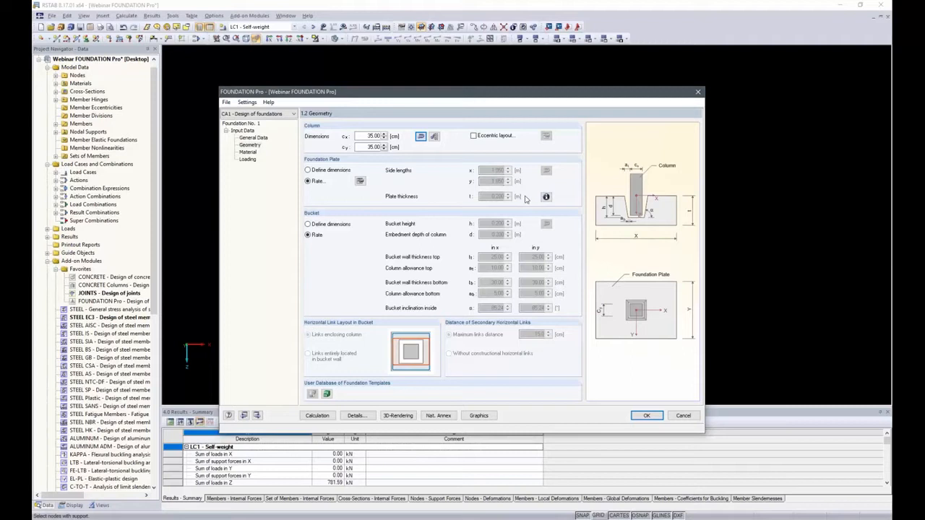
Step: Set the foundation plate design to start at 0.3 m thickness, increasing only side length x and using no increase in z
click(360, 181)
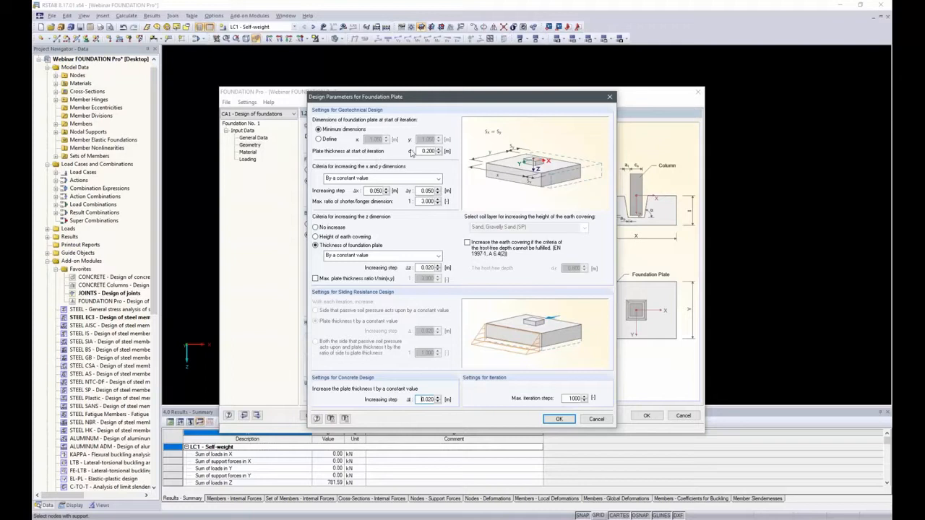
double_click(422, 151)
text(3)
click(436, 179)
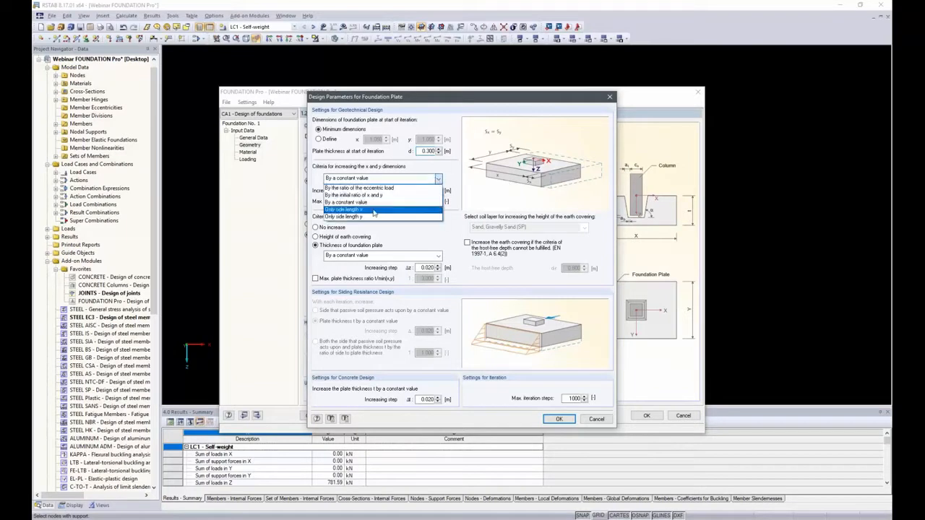
click(373, 210)
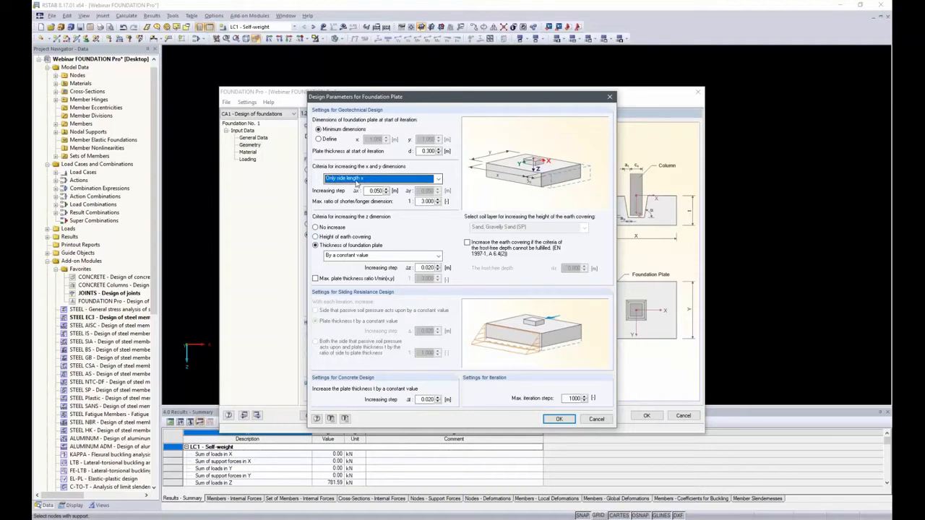
click(318, 227)
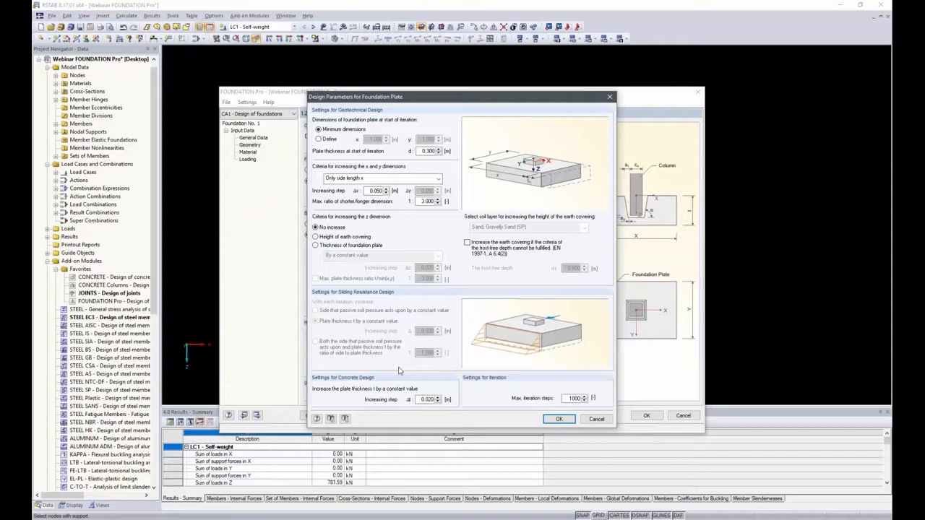
click(558, 420)
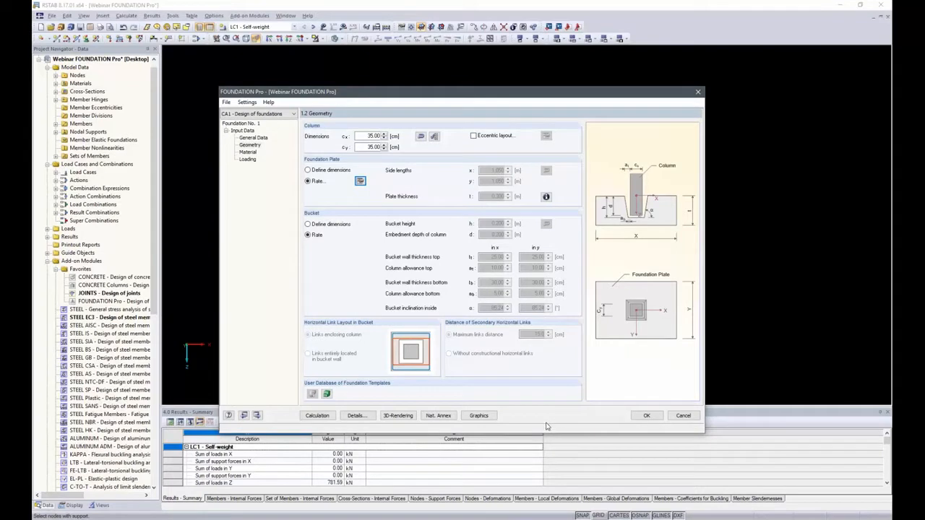
Step: Define the bucket dimensions manually with a bucket height and a column embedment depth of 0.8 m each
click(309, 226)
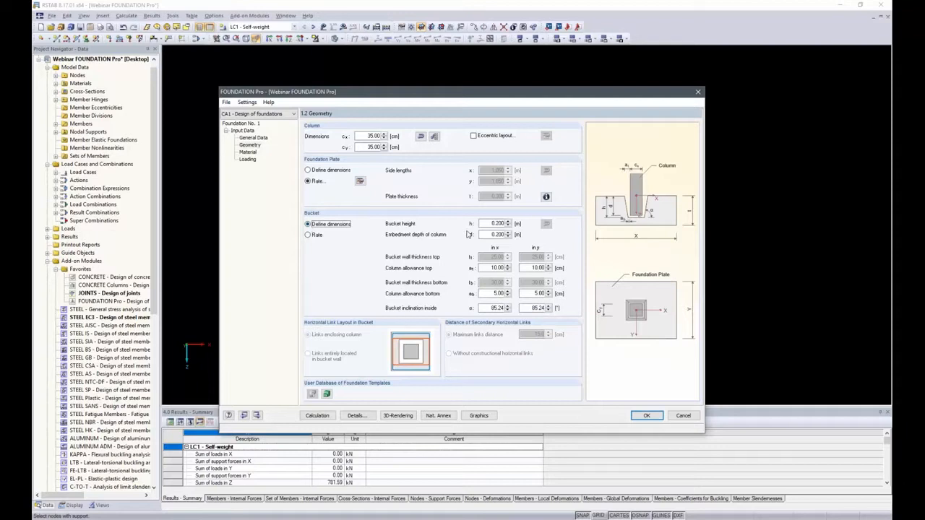
double_click(492, 235)
text(.8)
double_click(497, 224)
text(.8)
key(Tab)
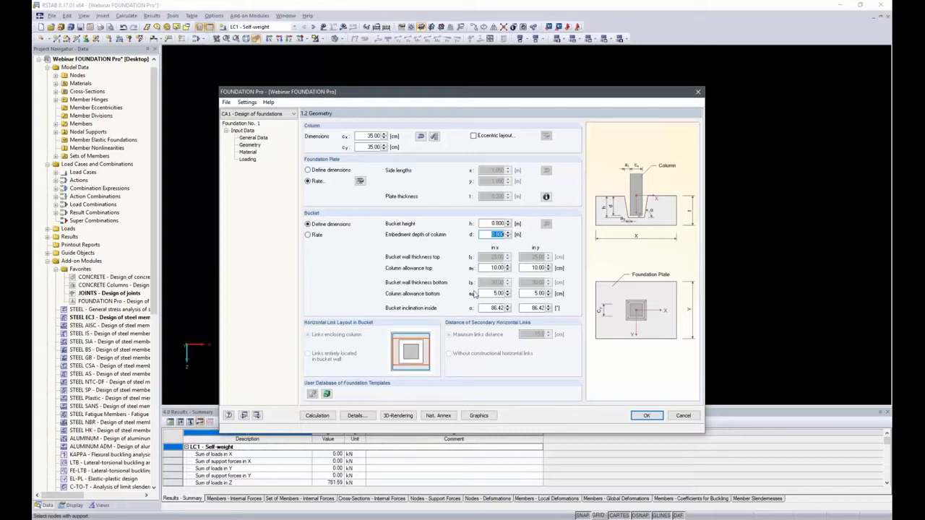
Step: Set the bucket's bottom column allowance to 10 cm in both x and y
double_click(497, 293)
text(10)
key(Tab)
key(Tab)
key(Tab)
text(10)
key(Tab)
Step: Enable the minimum concrete cover according to the standard in the material data and accept its cover parameters
click(248, 151)
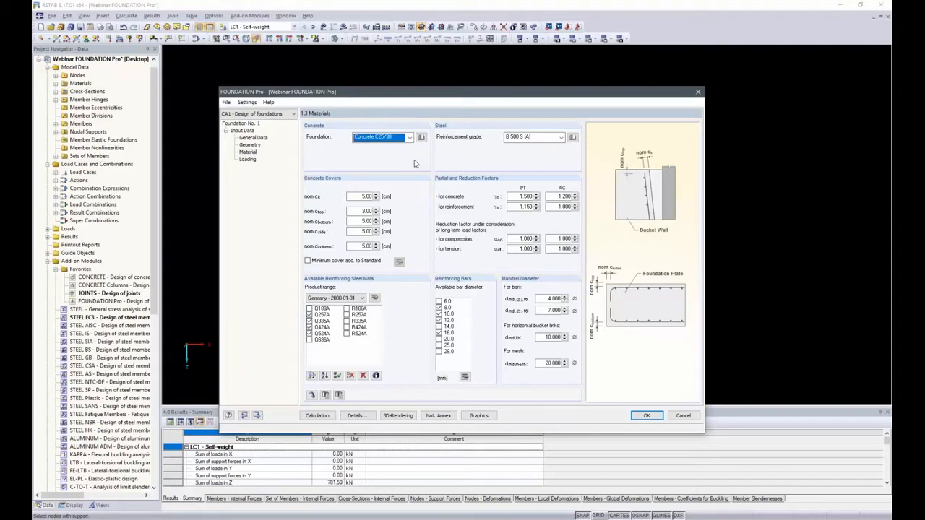
click(308, 262)
click(308, 261)
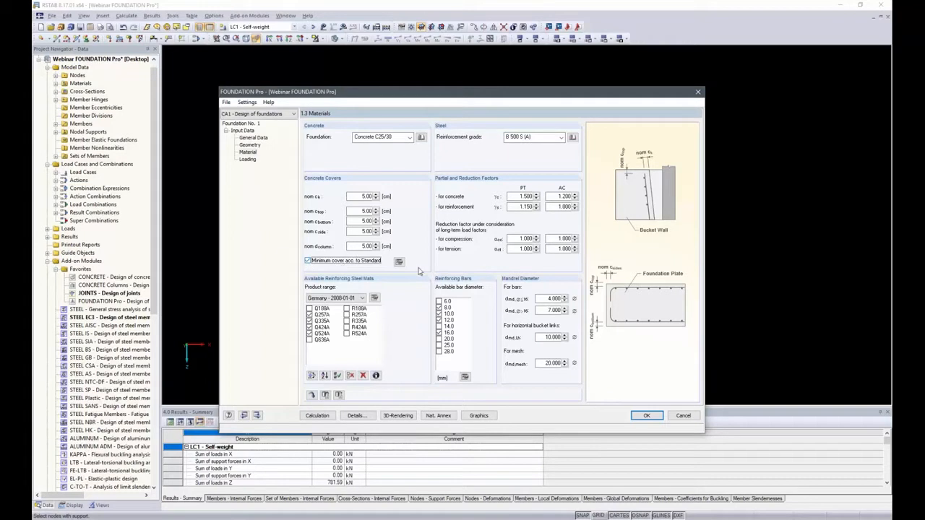
click(400, 263)
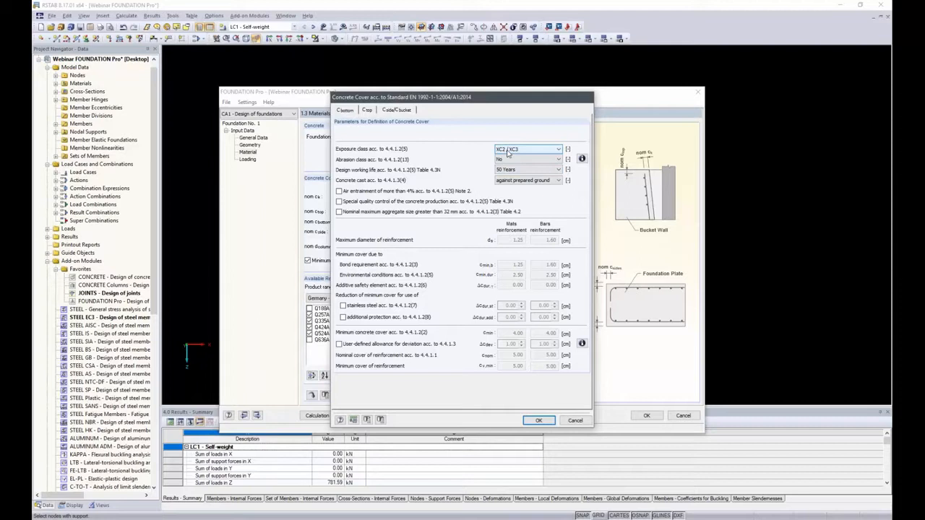
click(539, 420)
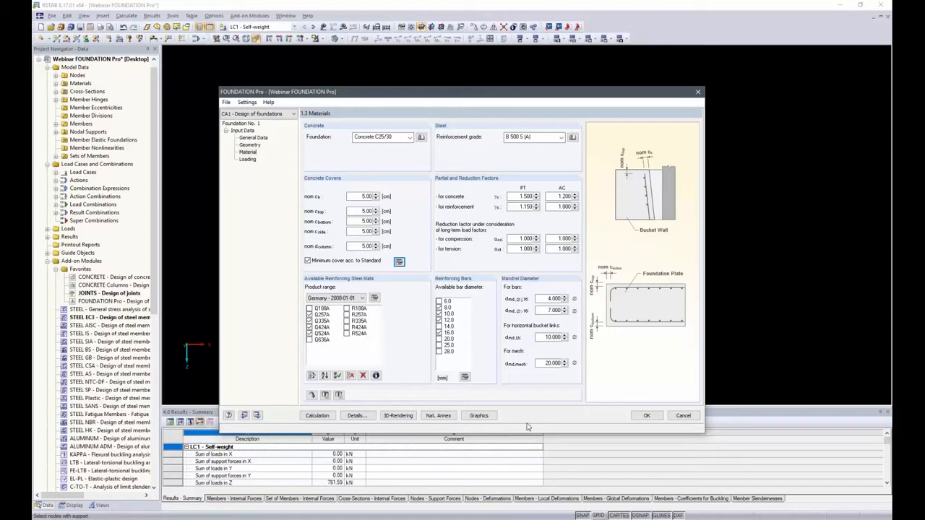
Step: Change the availability of the Q257A and Q335A reinforcing steel mats and of the 14 mm reinforcing bar diameter
click(309, 315)
click(309, 321)
click(439, 327)
Step: Open the loading data and exclude the uplift limit state from the geotechnical design in the design details
click(247, 159)
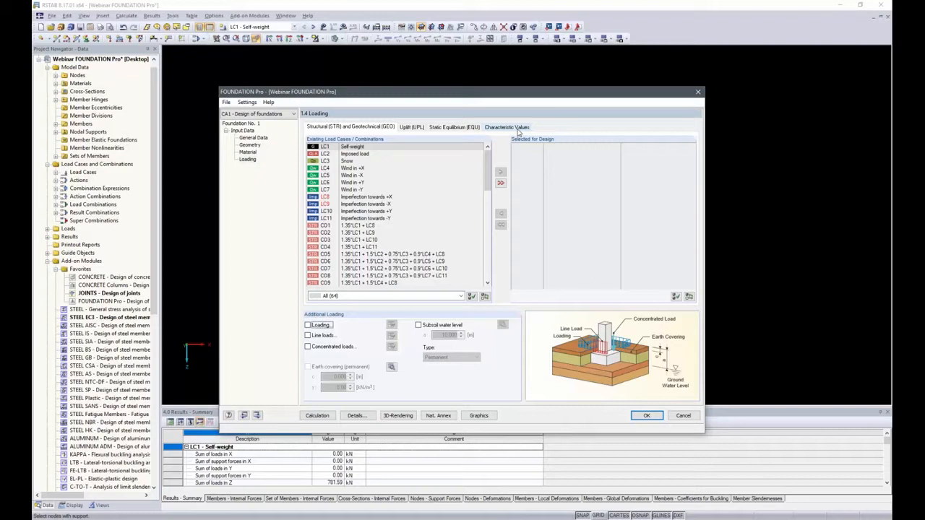
click(356, 416)
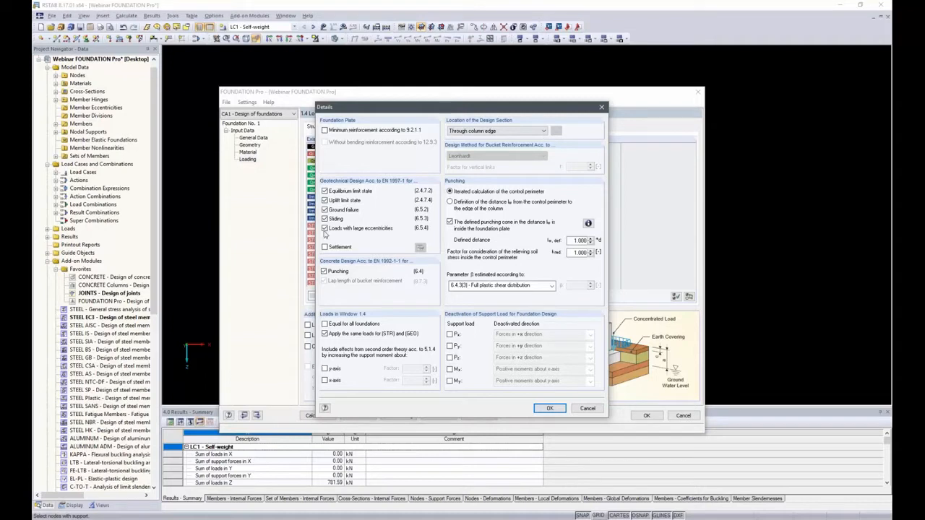
click(324, 200)
drag(355, 114, 355, 194)
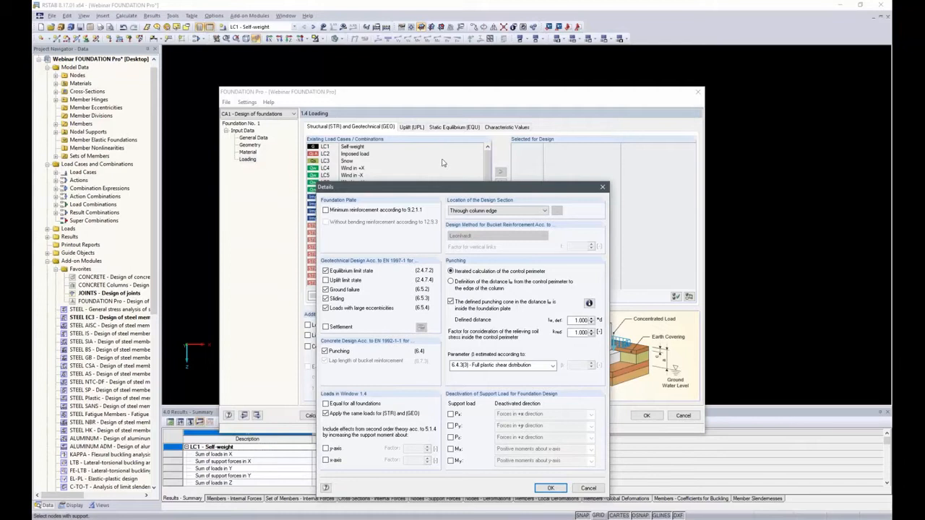
drag(442, 189, 433, 159)
drag(425, 125, 430, 67)
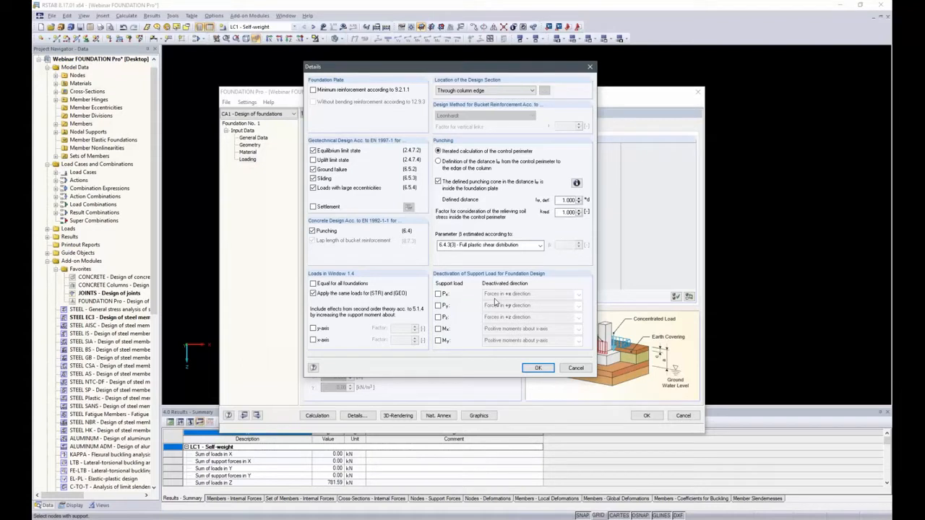
click(437, 305)
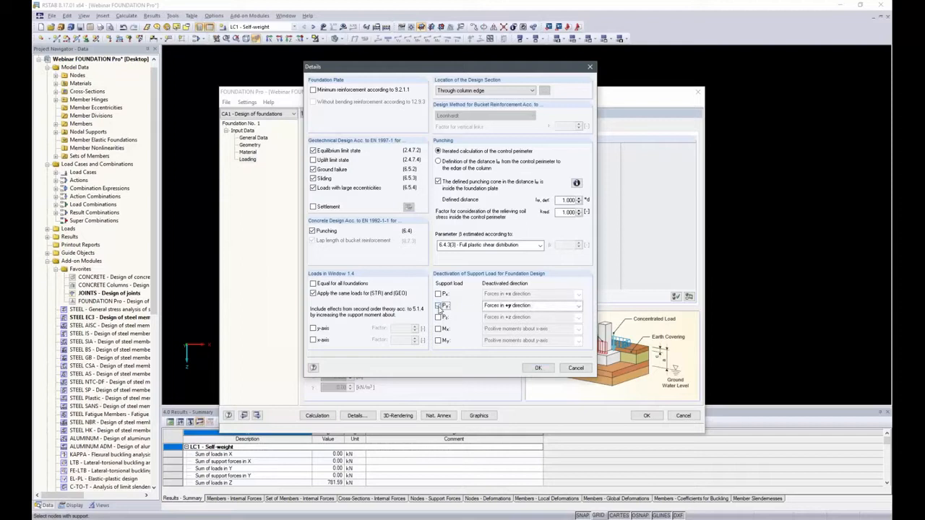
click(578, 306)
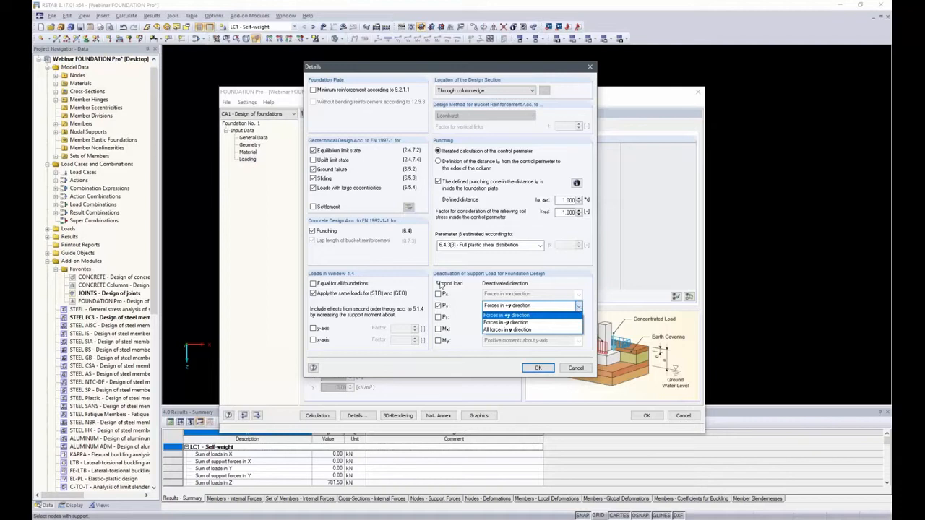
click(436, 309)
click(437, 305)
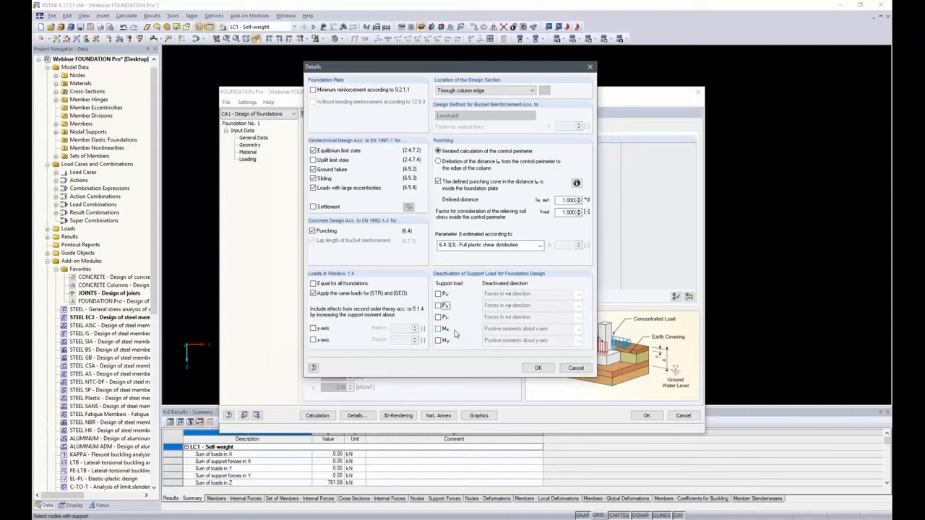
Step: Accept the design detail settings
click(537, 368)
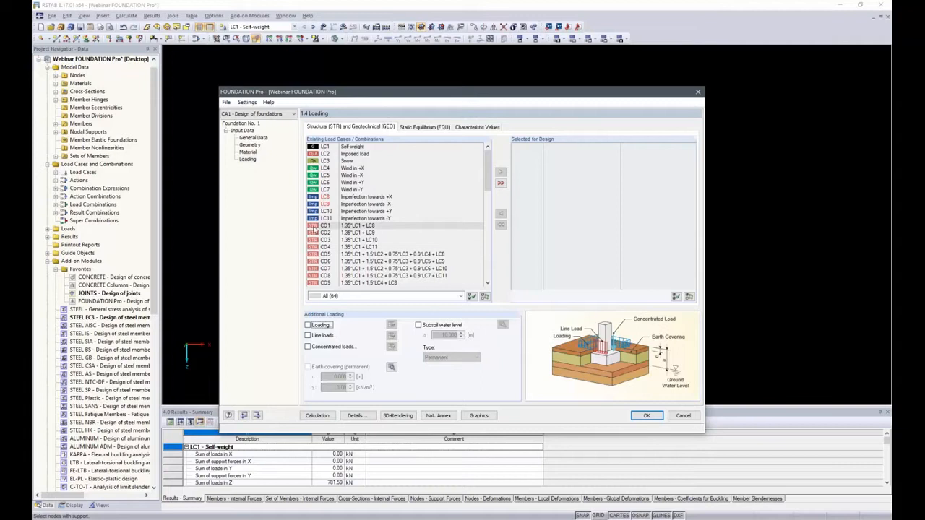
double_click(344, 226)
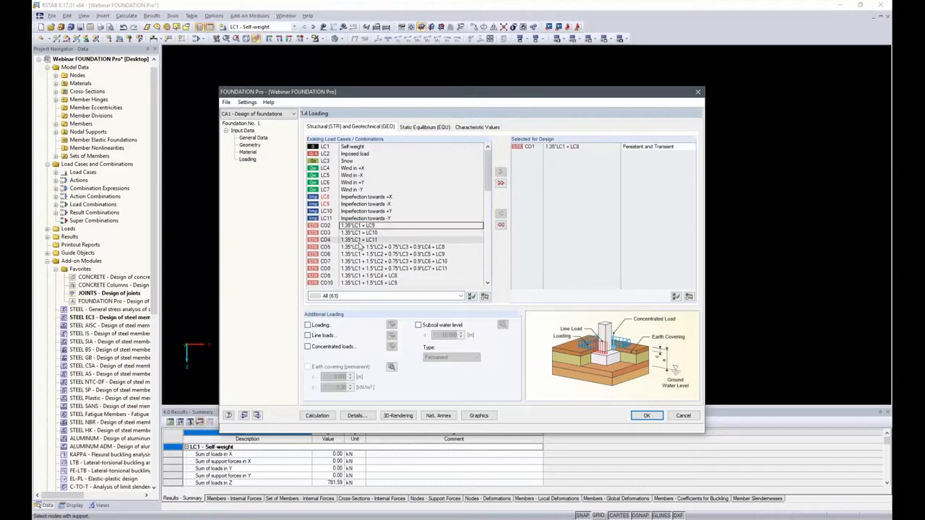
double_click(360, 240)
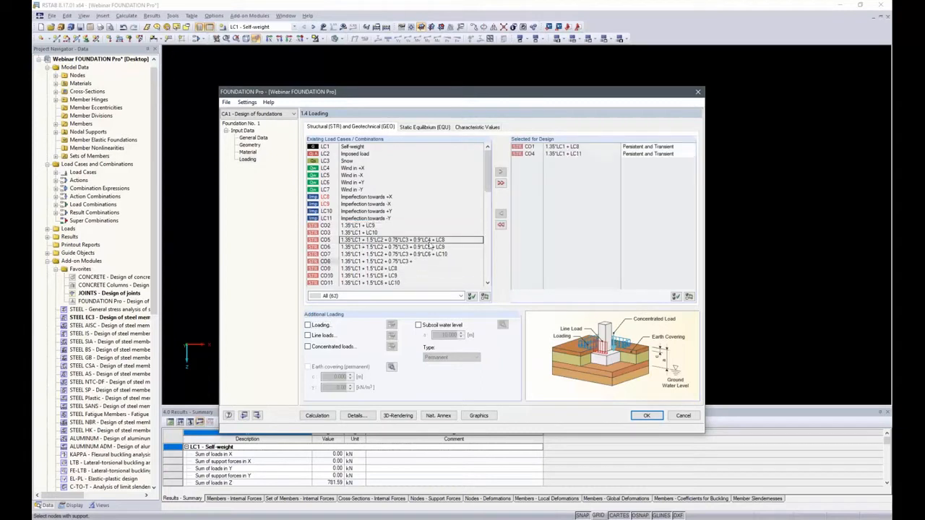
click(500, 226)
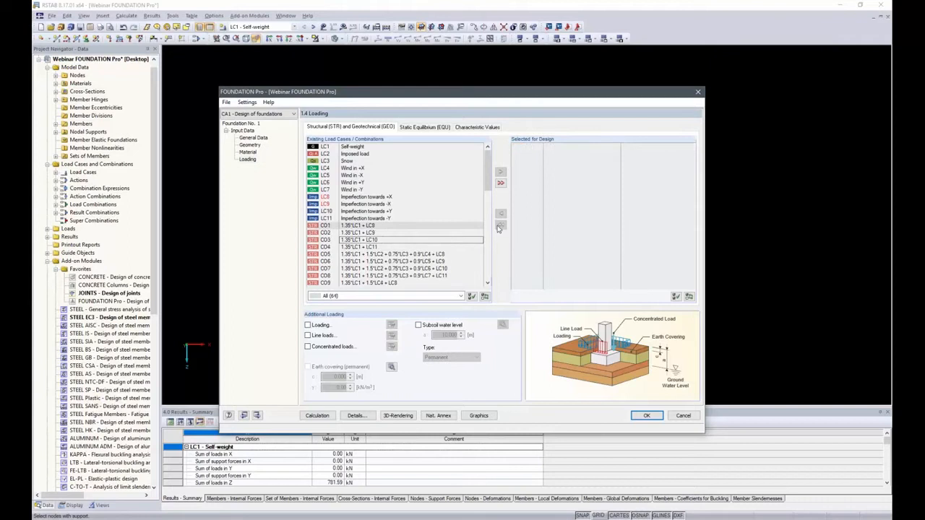
Step: Select all CO ULS (STR/GEO) - Permanent / transient - Eq. 6.10 load combinations for the structural and geotechnical design
click(460, 297)
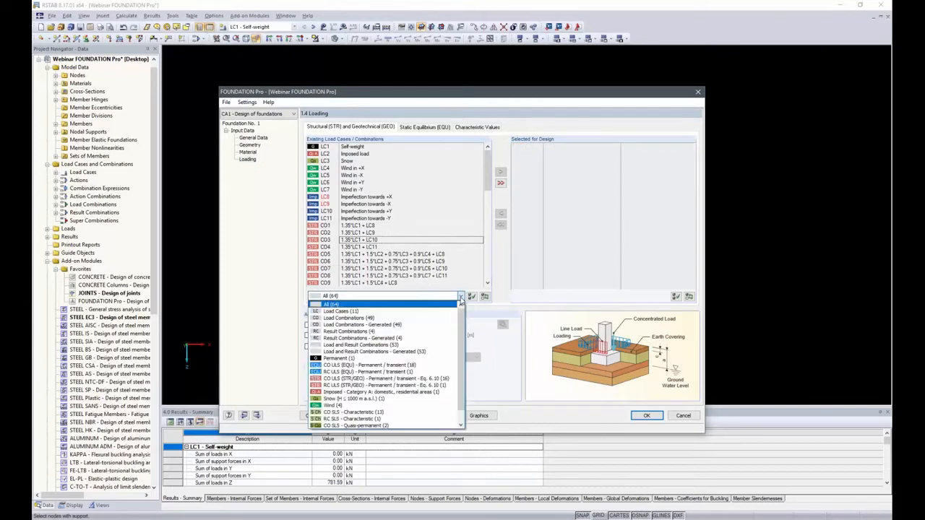
click(390, 379)
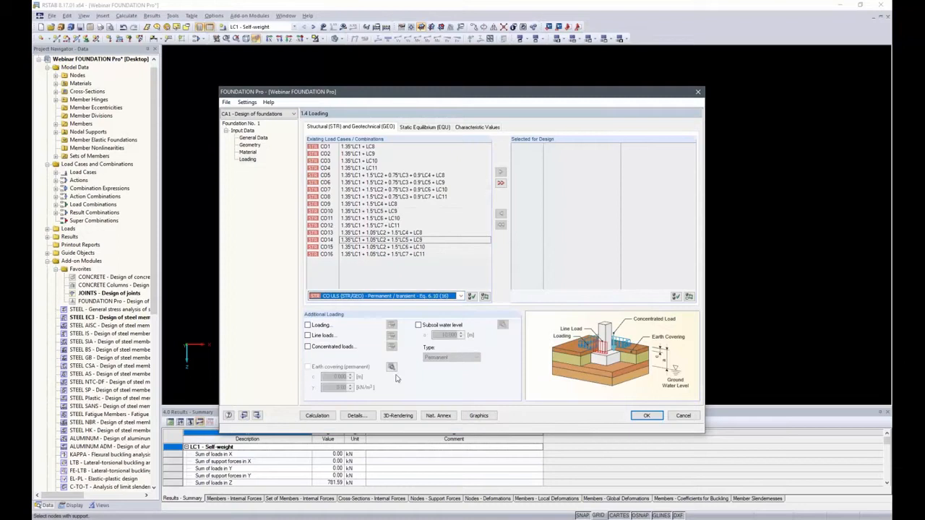
click(499, 183)
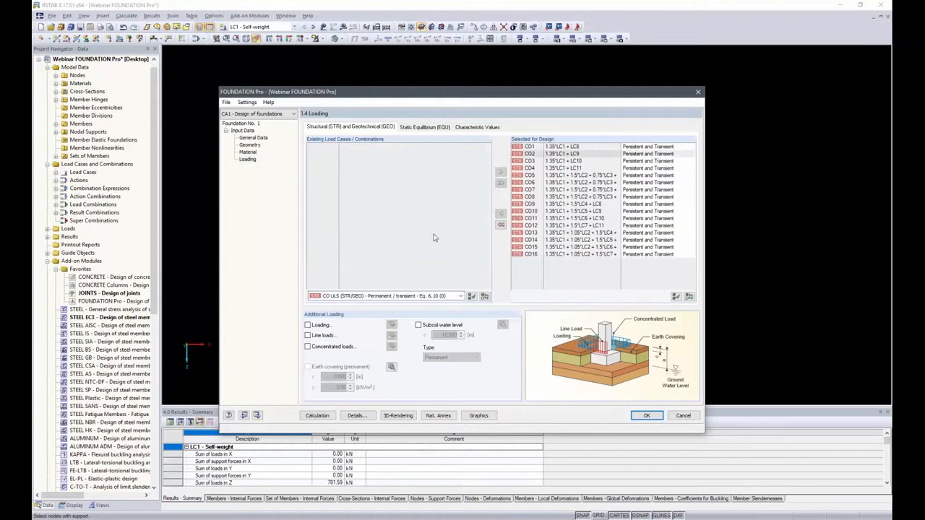
Step: Select all CO ULS (EQU) - Permanent / transient load combinations for the static equilibrium design
click(416, 128)
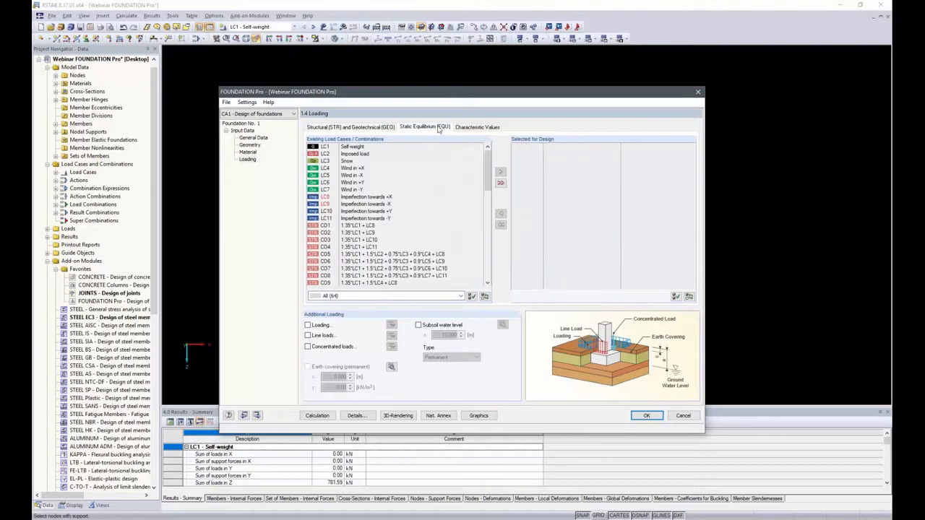
click(460, 295)
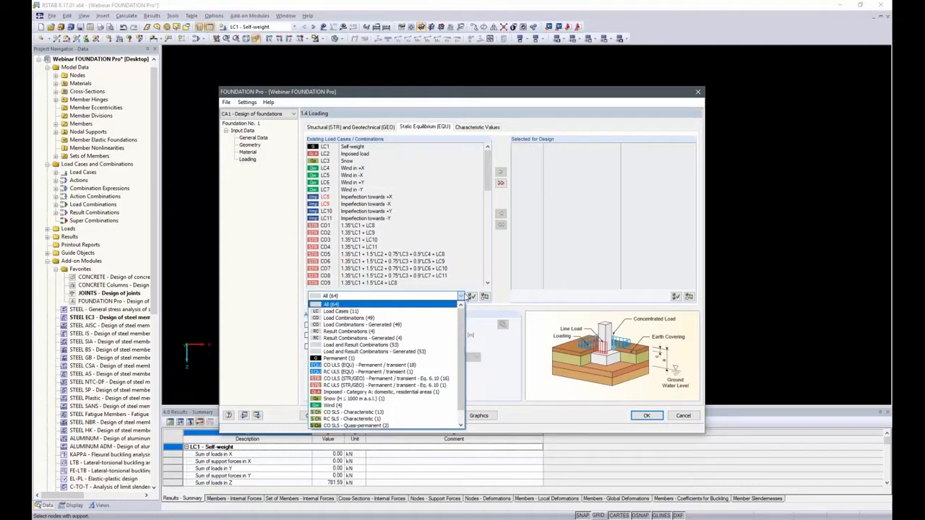
click(360, 366)
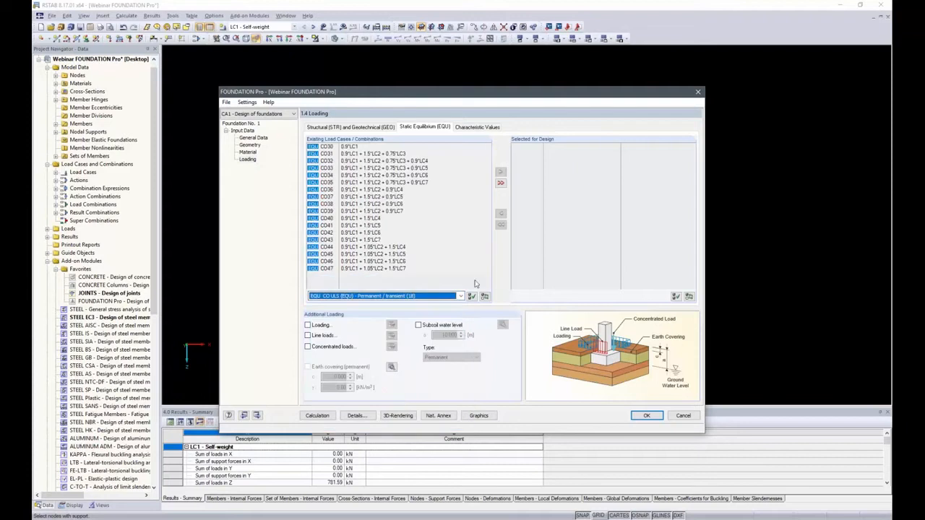
click(500, 182)
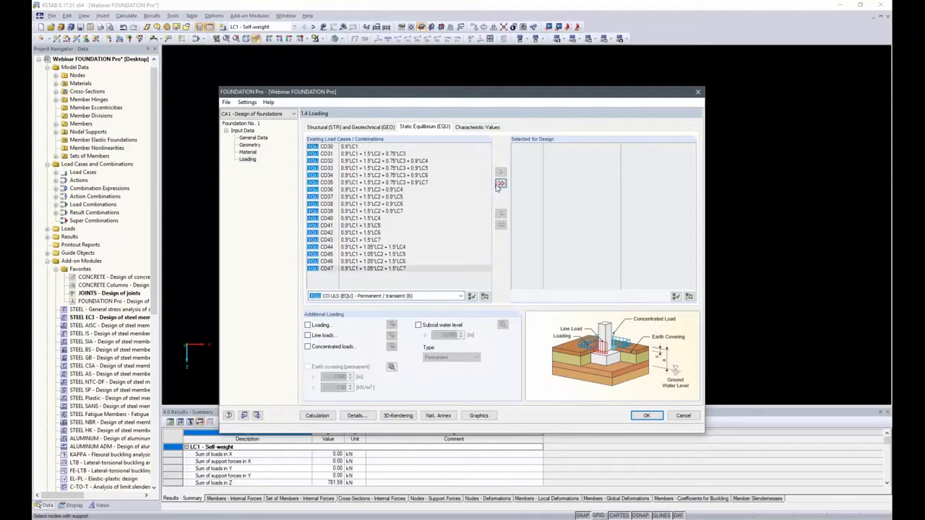
Step: Select all CO SLS - Characteristic load combinations for the characteristic values design
click(473, 127)
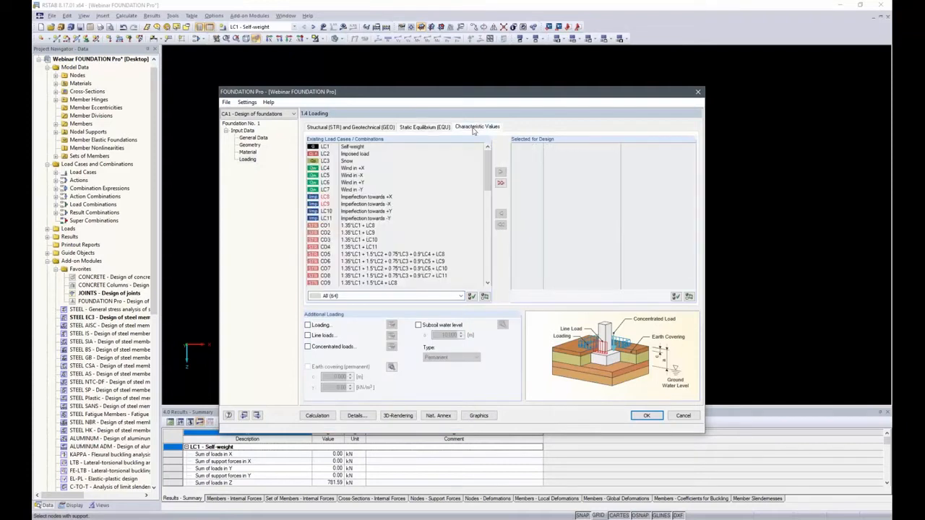
click(457, 296)
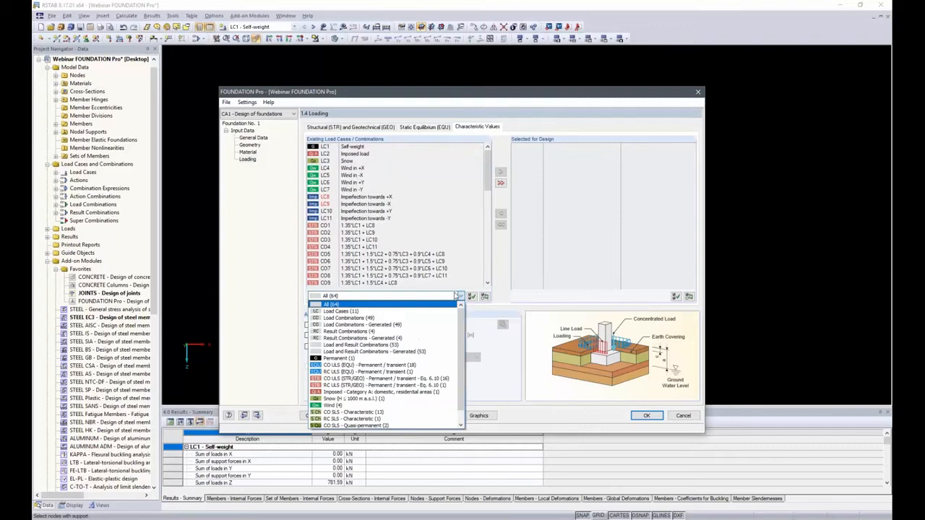
click(367, 413)
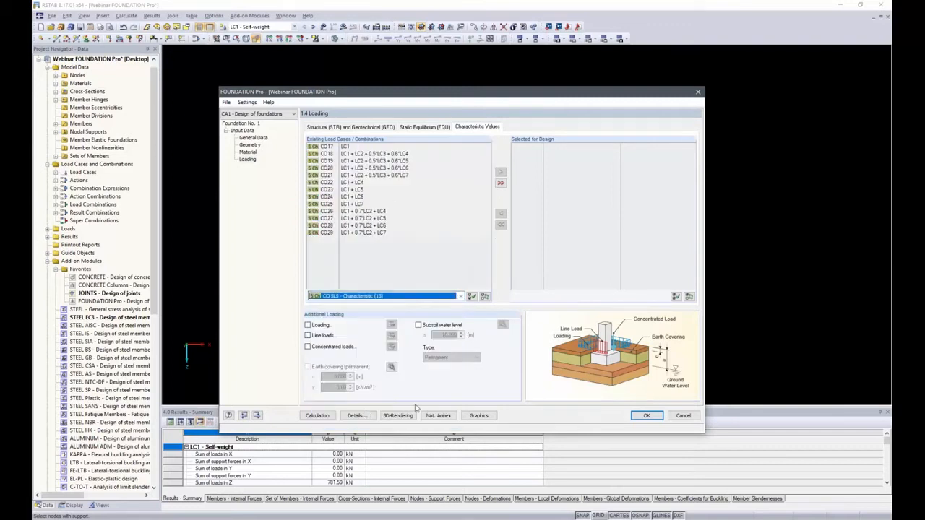
click(500, 183)
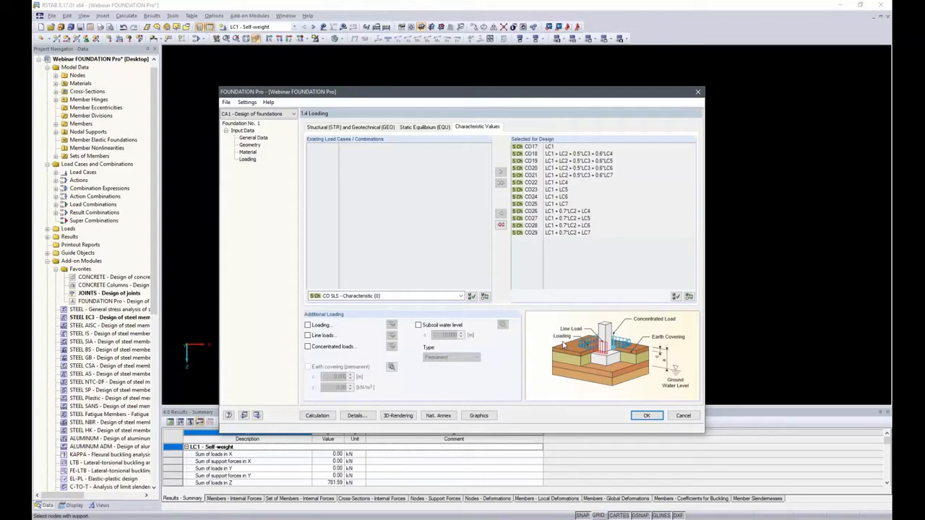
Step: Run the foundation calculation and show the dimensions on the resulting foundation model
click(316, 417)
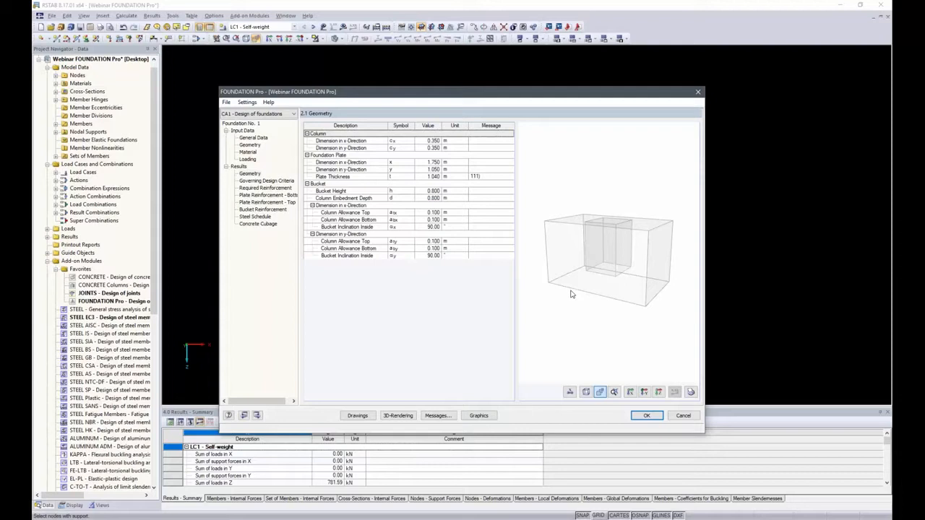
click(570, 392)
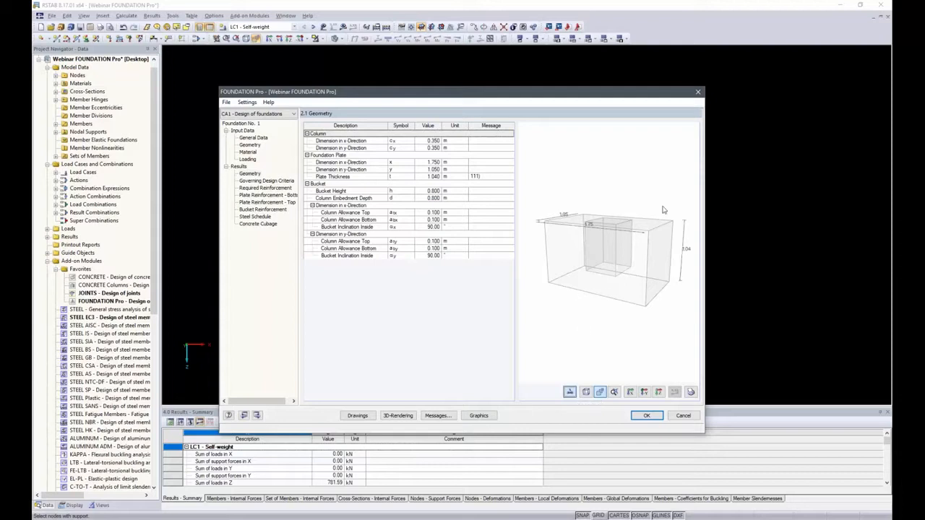
mouse_move(671, 217)
mouse_down()
mouse_move(647, 234)
mouse_move(666, 226)
mouse_up()
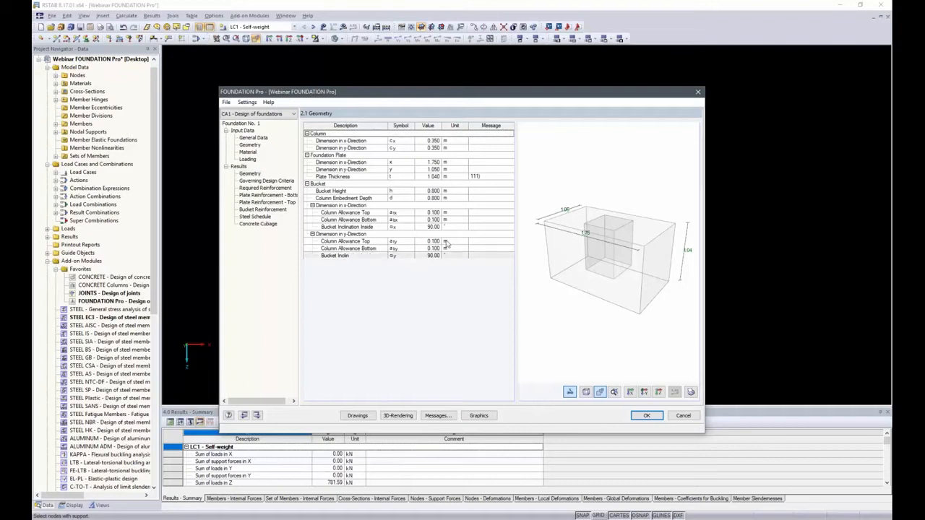
Step: Import the calculated foundation plate dimensions into the geometry input, set side length y and plate thickness to 1.1 m, and recalculate
click(252, 145)
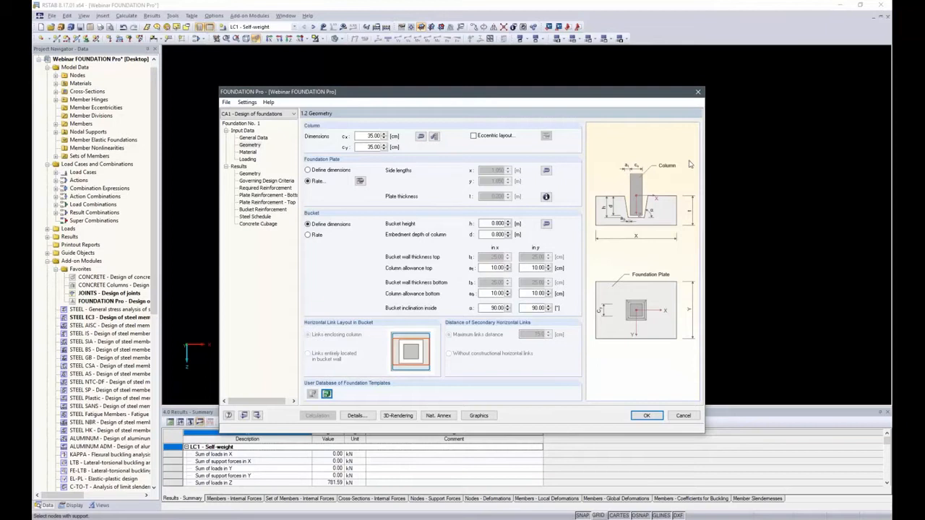
click(546, 171)
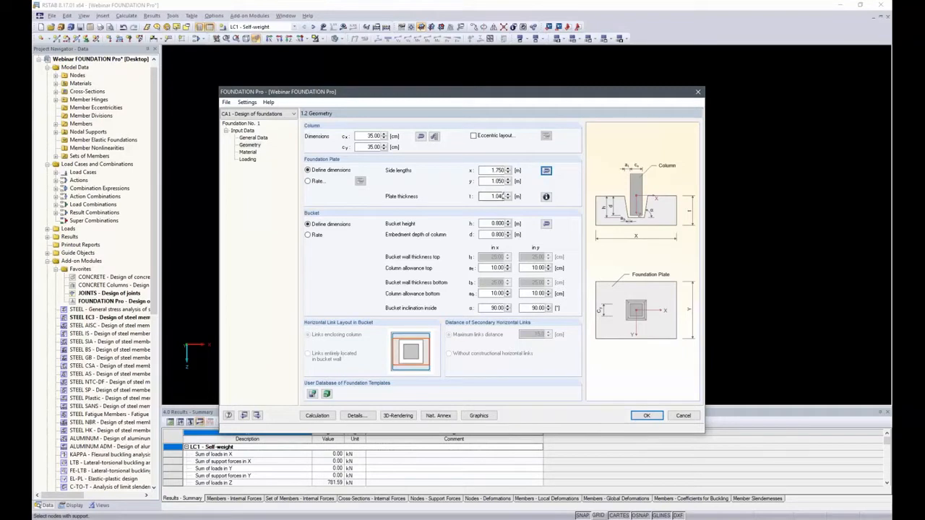
click(498, 182)
double_click(498, 182)
text(1.1)
key(Tab)
text(1.1)
key(Tab)
click(317, 415)
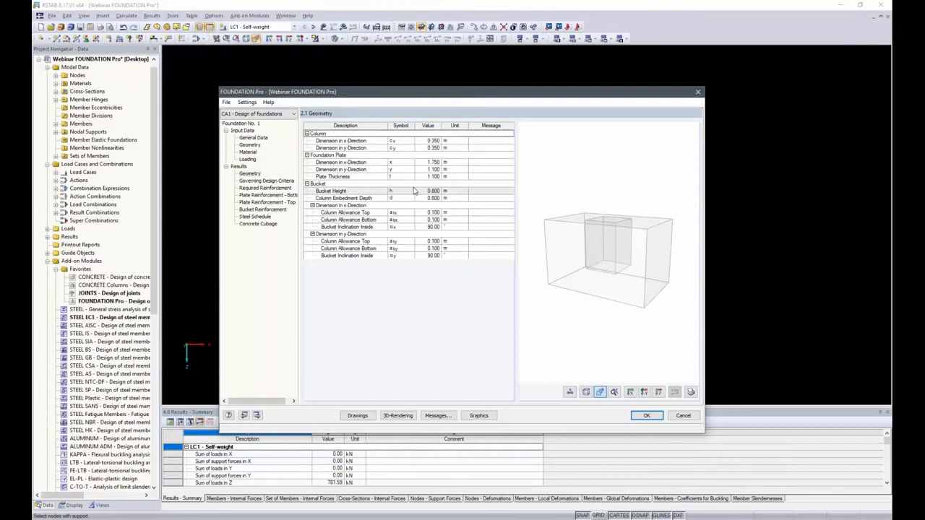
Step: Examine the equilibrium limit state in the governing design criteria, with load values shown on the model and the edge no. 3 moments expanded
click(262, 182)
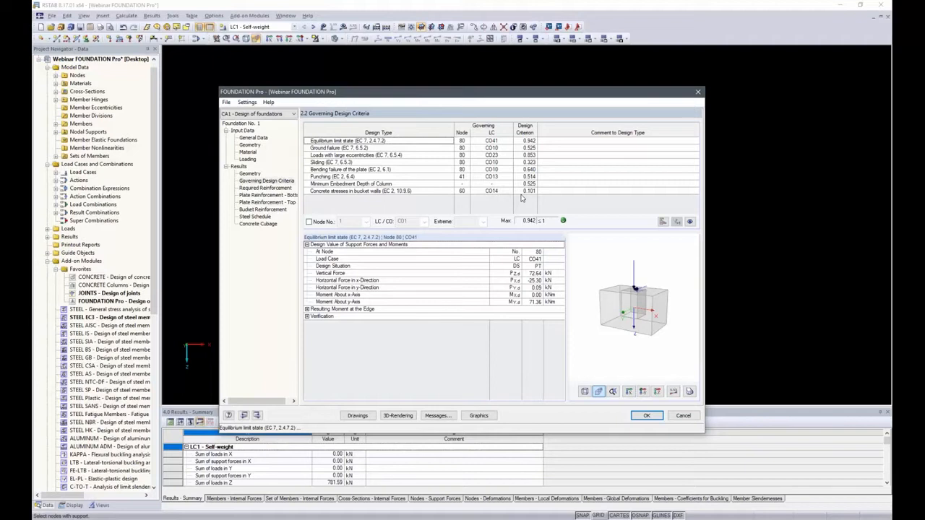
click(525, 141)
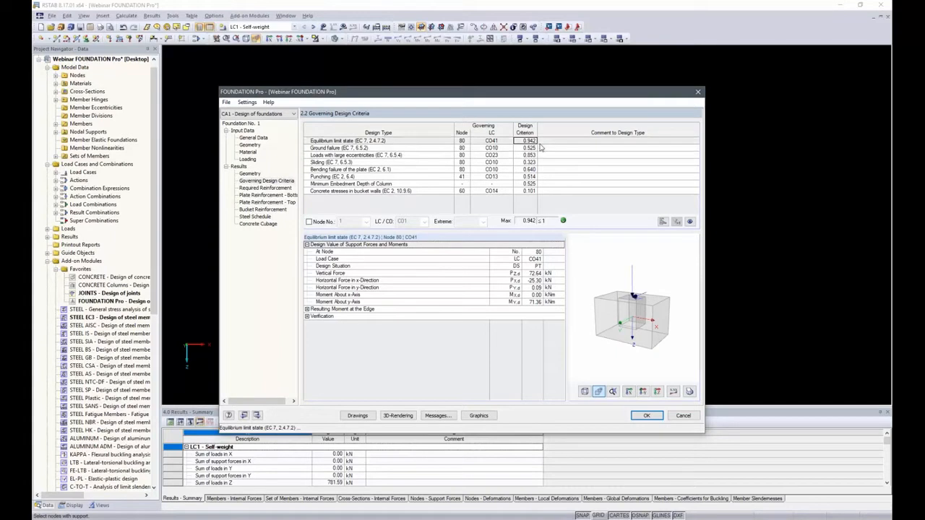
click(673, 391)
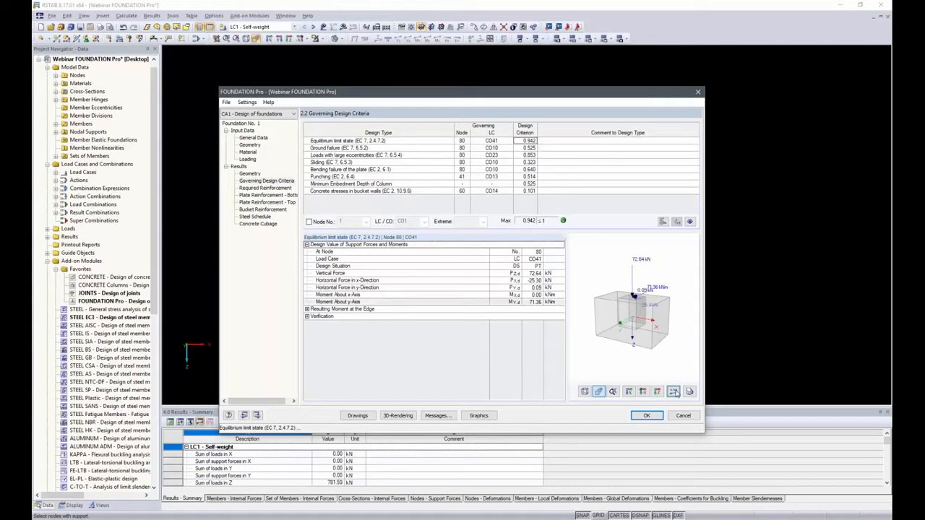
drag(672, 307, 669, 320)
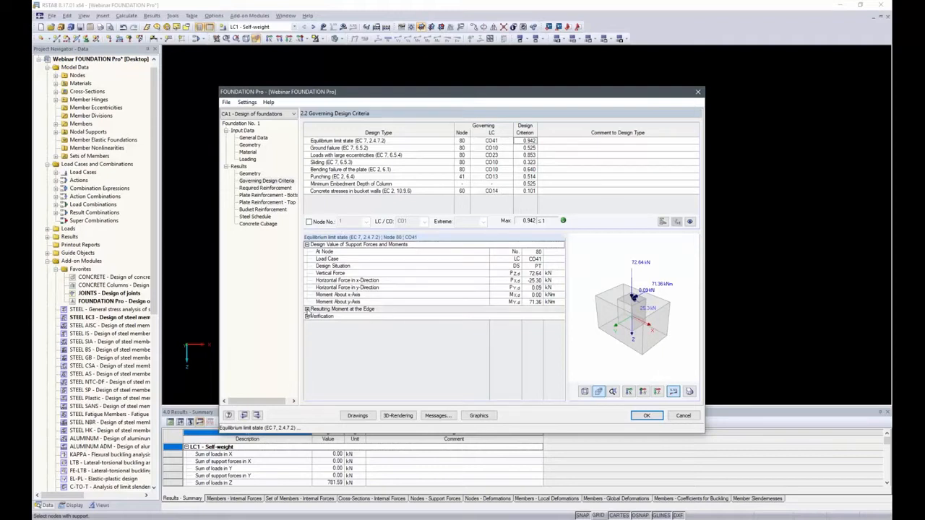
click(306, 309)
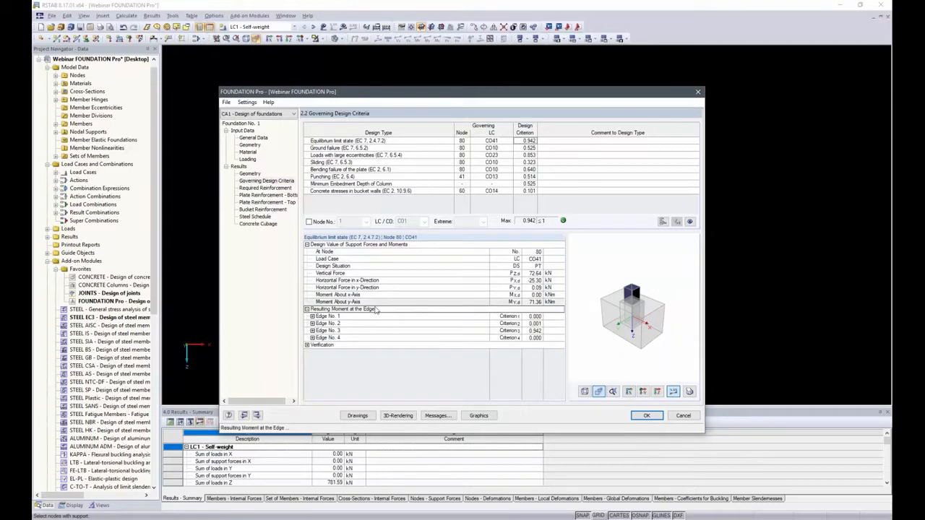
click(312, 330)
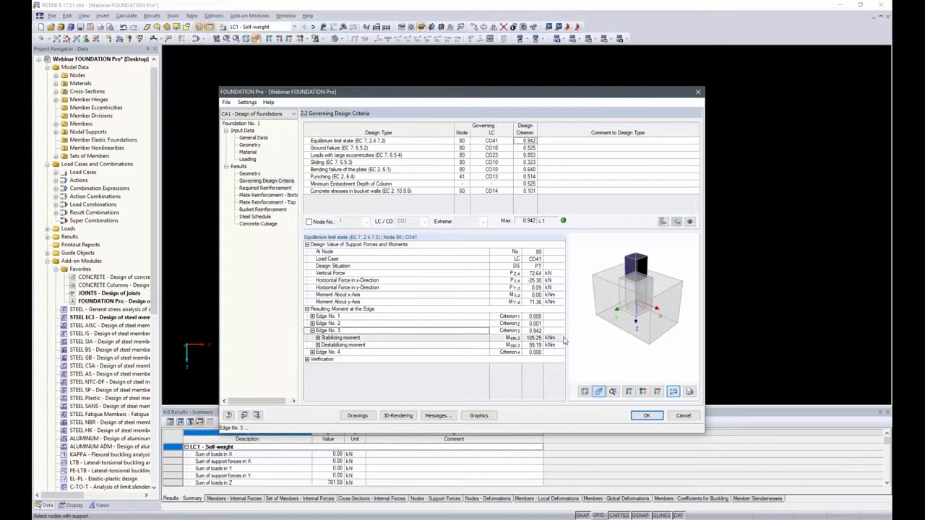
Step: Examine the required reinforcement details for the bottom foundation plate in x, Area II, with the load values shown on the model
click(265, 188)
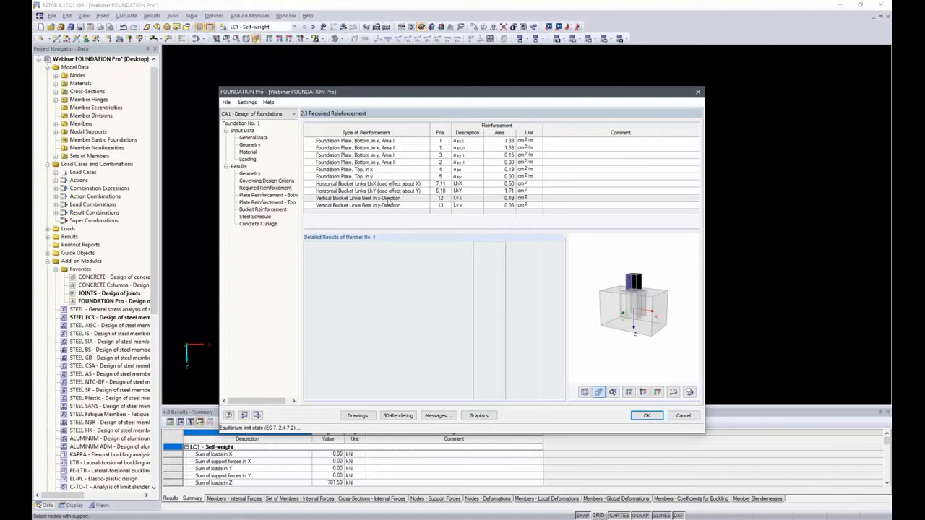
click(505, 149)
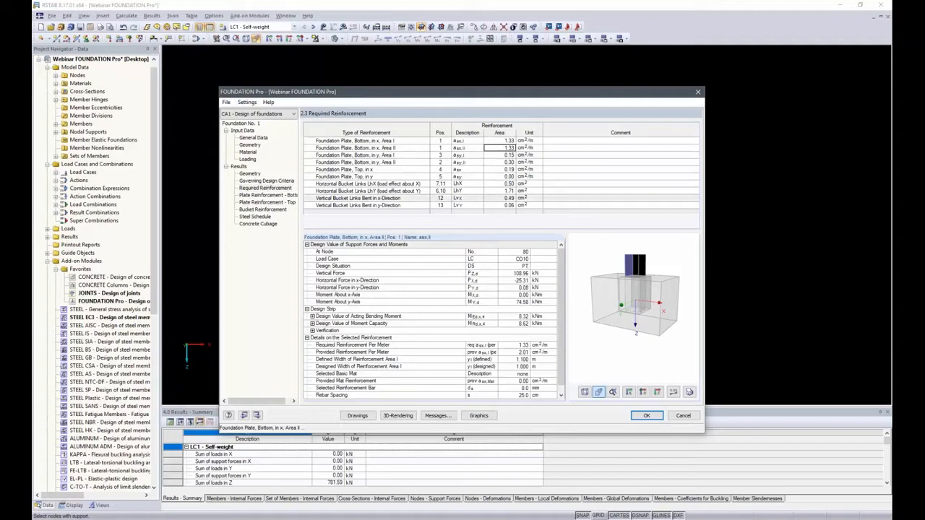
click(520, 258)
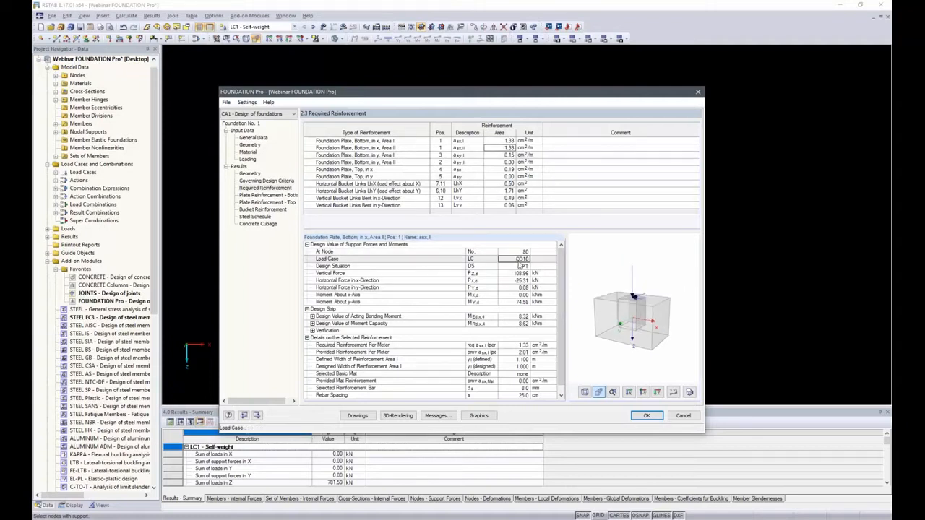
click(672, 391)
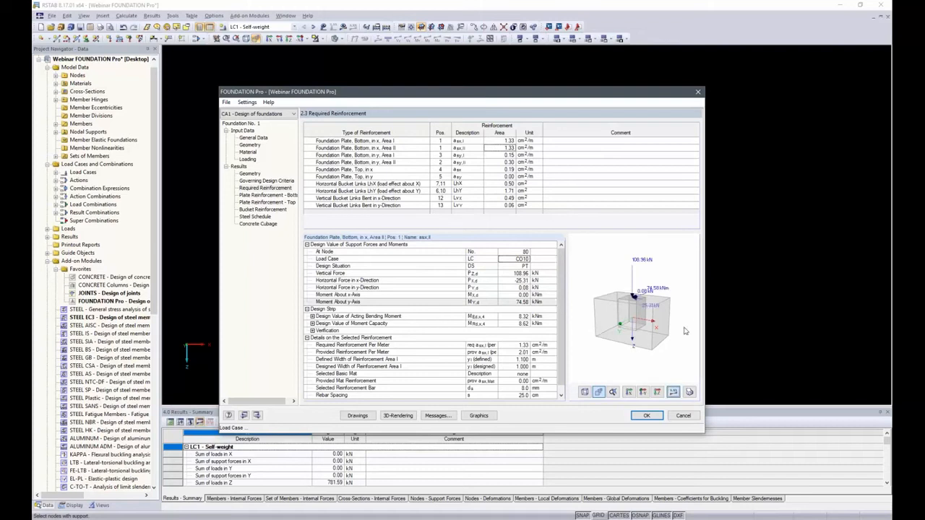
ctrl+middle_drag(697, 318, 678, 337)
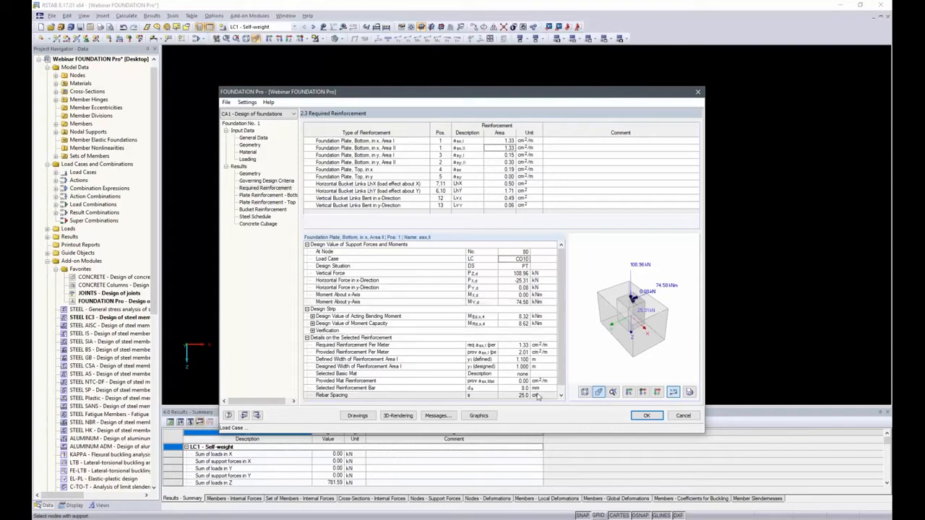
Step: Review the bottom and top plate reinforcement results and return to the bottom reinforcement
click(267, 195)
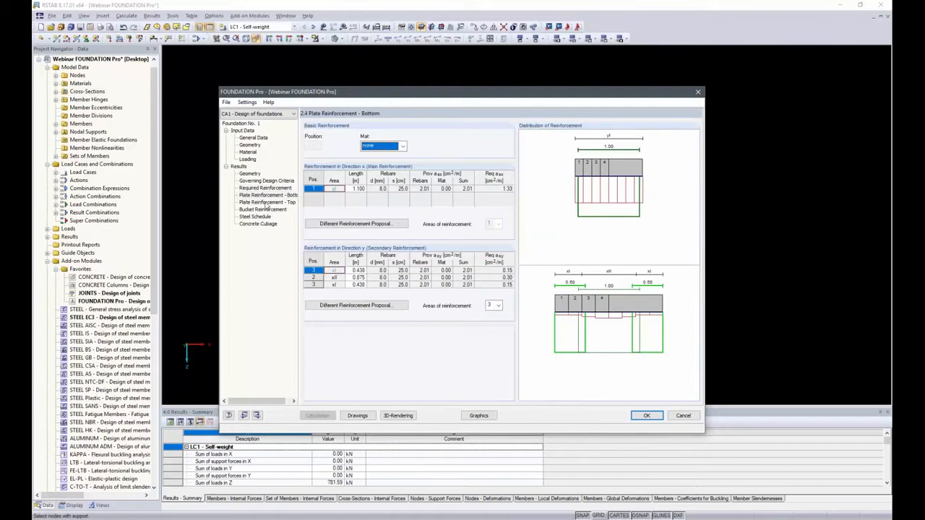
click(269, 203)
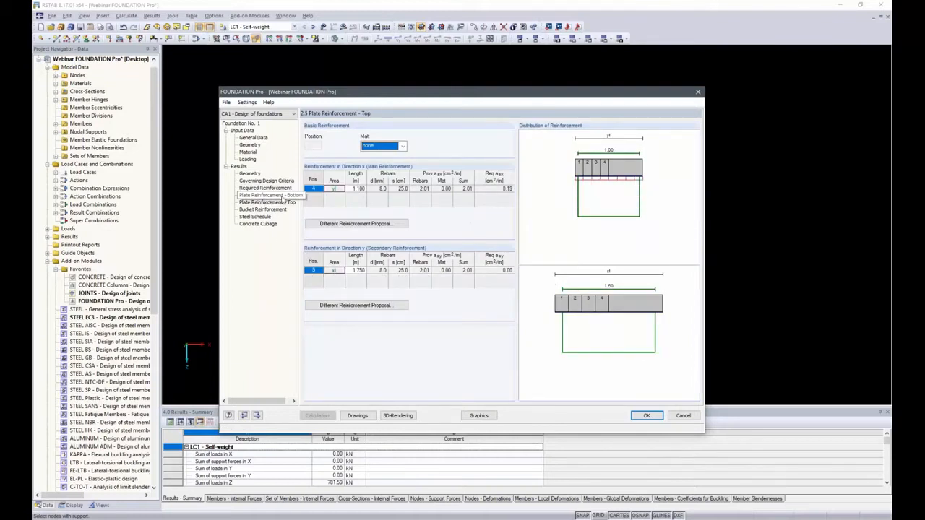
click(281, 196)
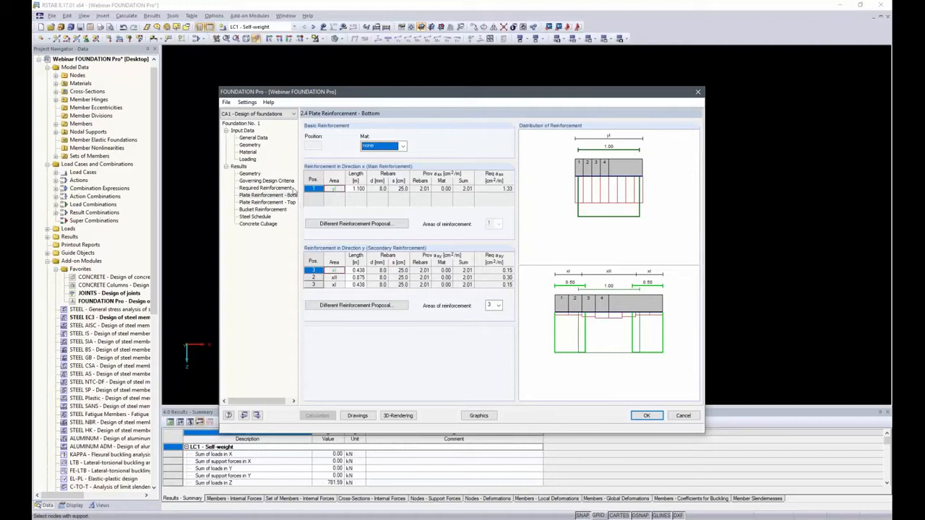
Step: Check the different reinforcement proposals for the bottom plate in direction x, keep proposal 1, and open the bucket reinforcement results
click(356, 224)
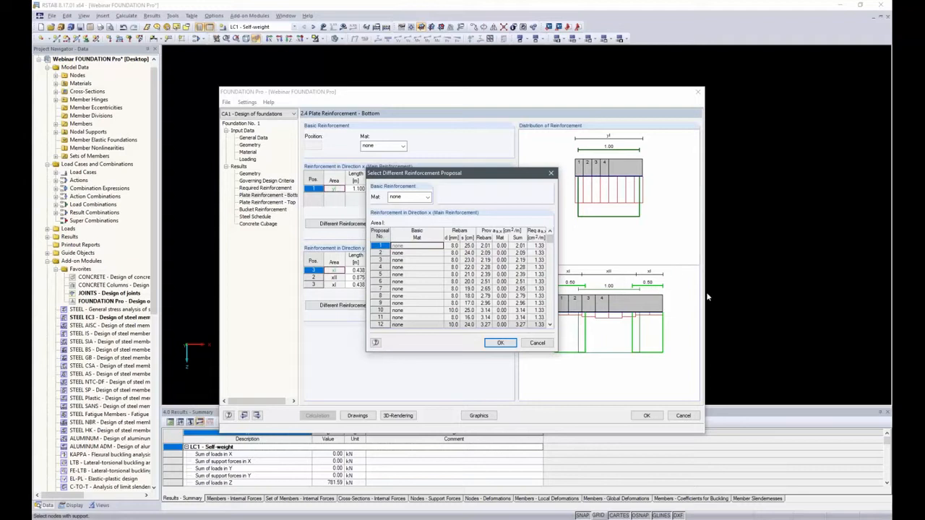
click(500, 342)
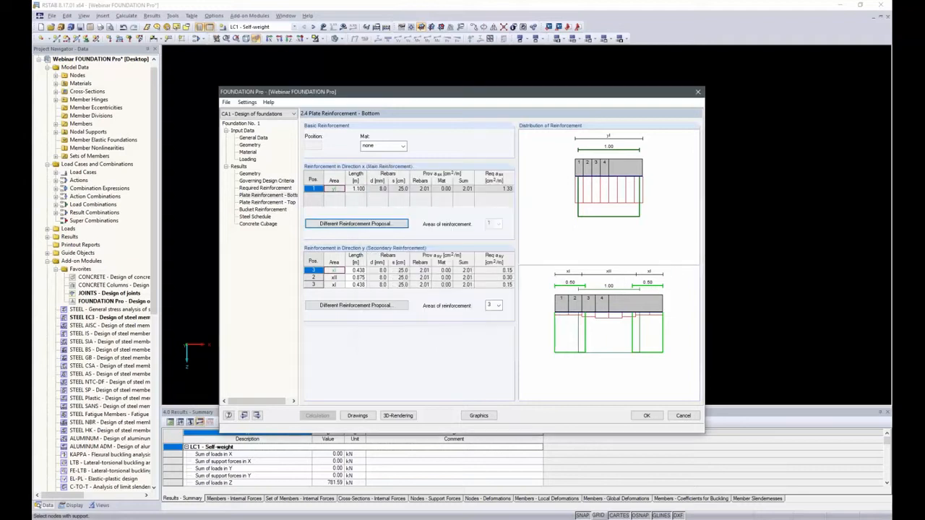
click(259, 210)
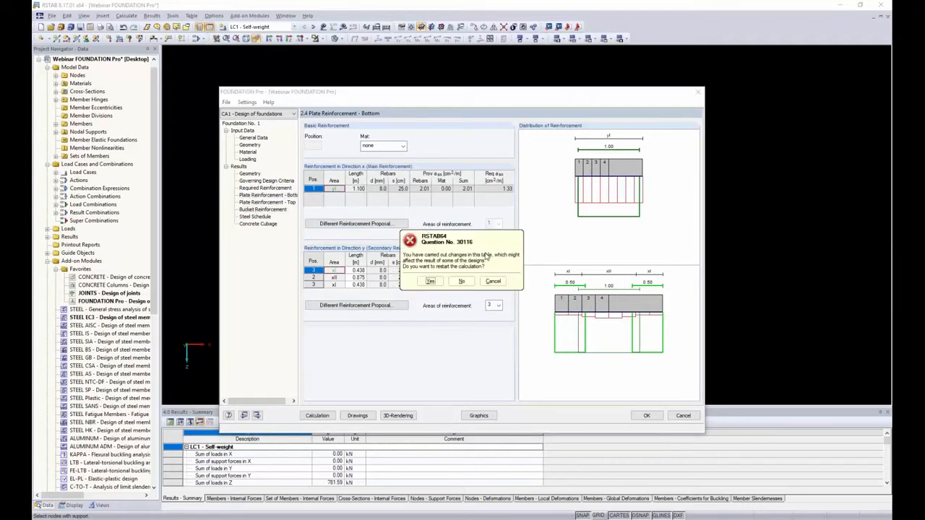
click(493, 281)
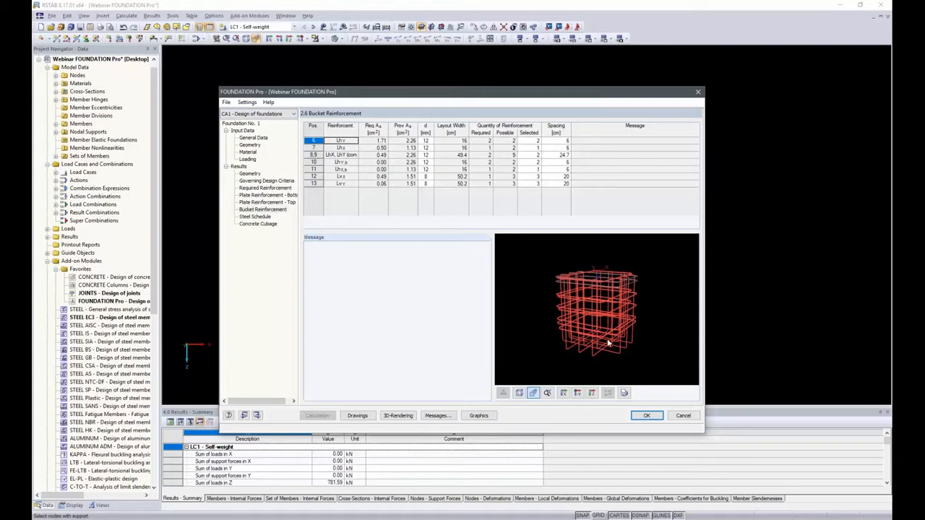
Step: Review the bucket reinforcement from another angle in the preview, and check the steel schedule and concrete cubage
ctrl+middle_drag(614, 327, 633, 298)
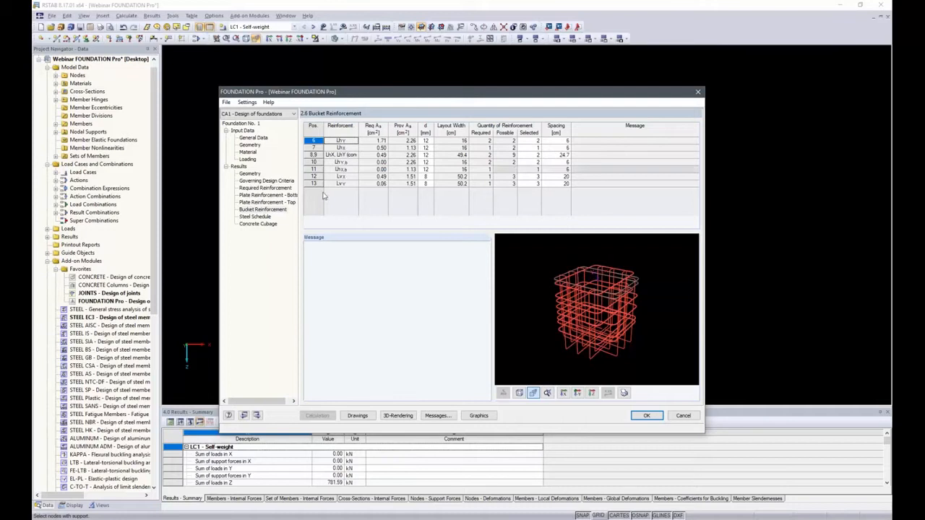
click(257, 217)
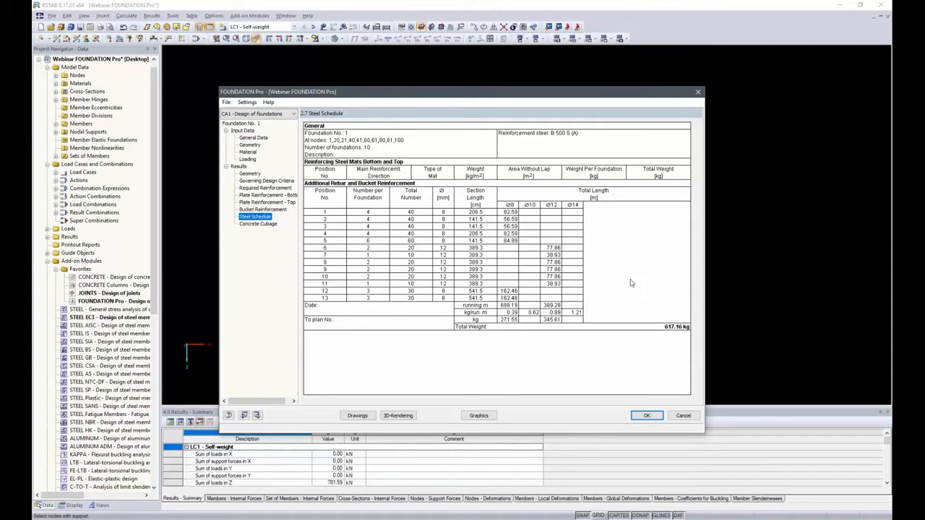
click(258, 224)
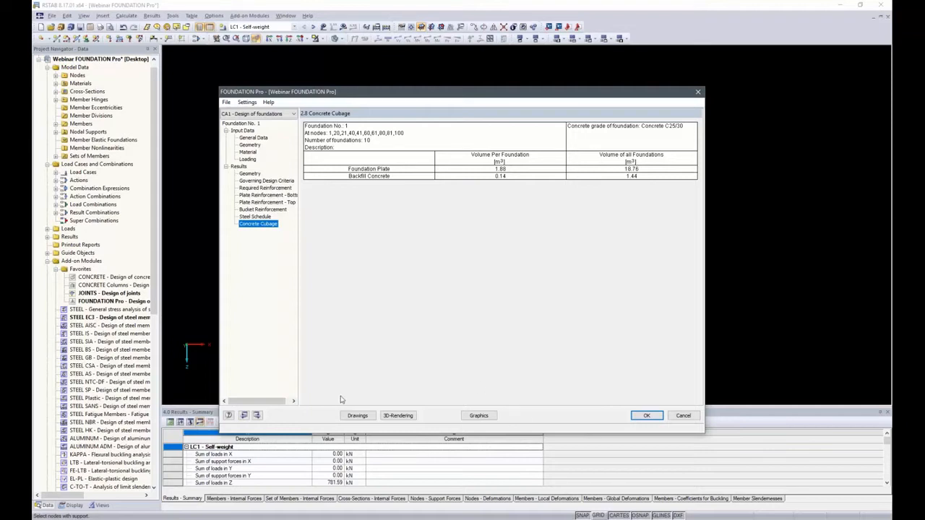
Step: Open the 3D rendering of the block foundation and display its dimensions
click(397, 416)
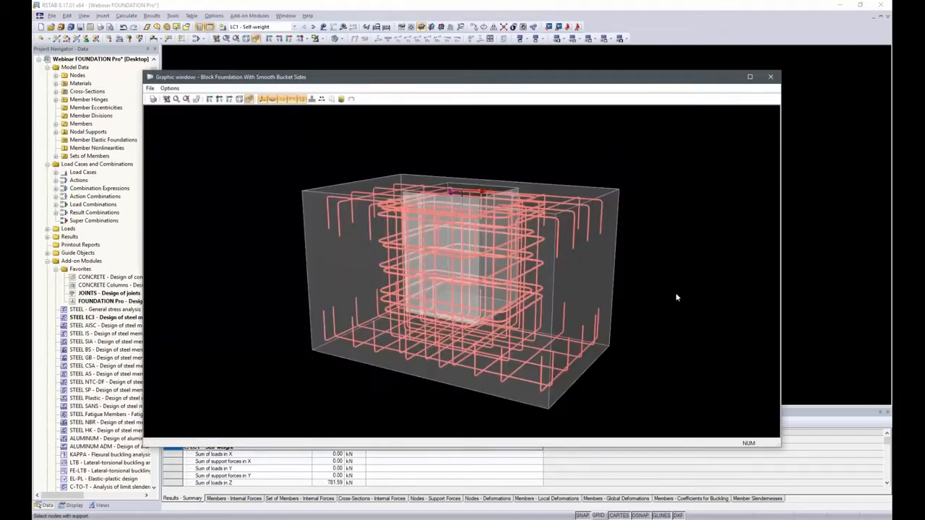
ctrl+middle_drag(676, 292, 695, 291)
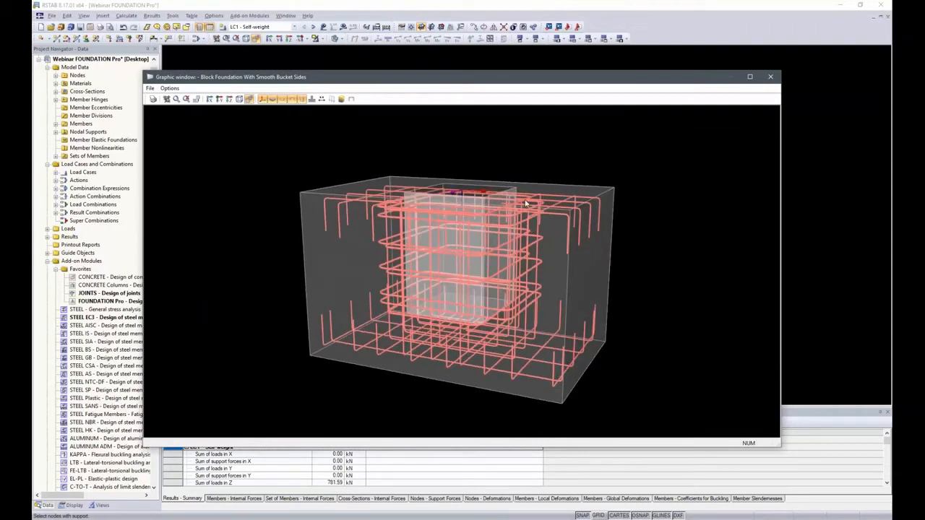
click(322, 98)
ctrl+middle_drag(580, 167, 644, 161)
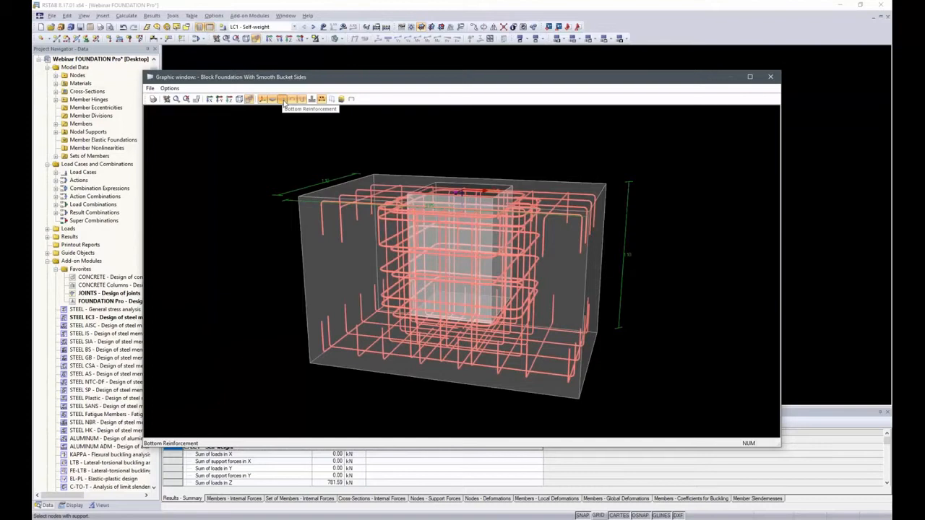
Step: Check the bottom, top and bucket reinforcement separately by hiding and restoring each layer in the rendering
click(283, 101)
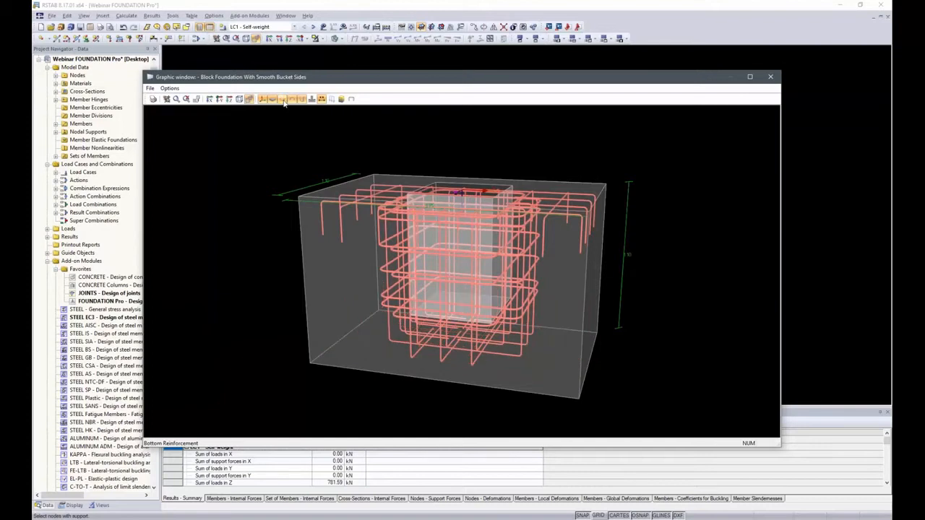
click(294, 101)
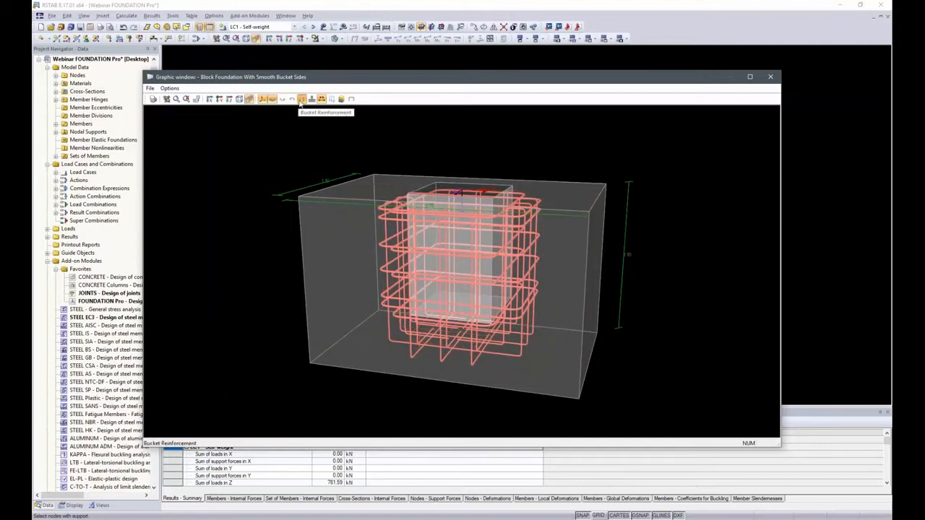
click(302, 101)
click(291, 101)
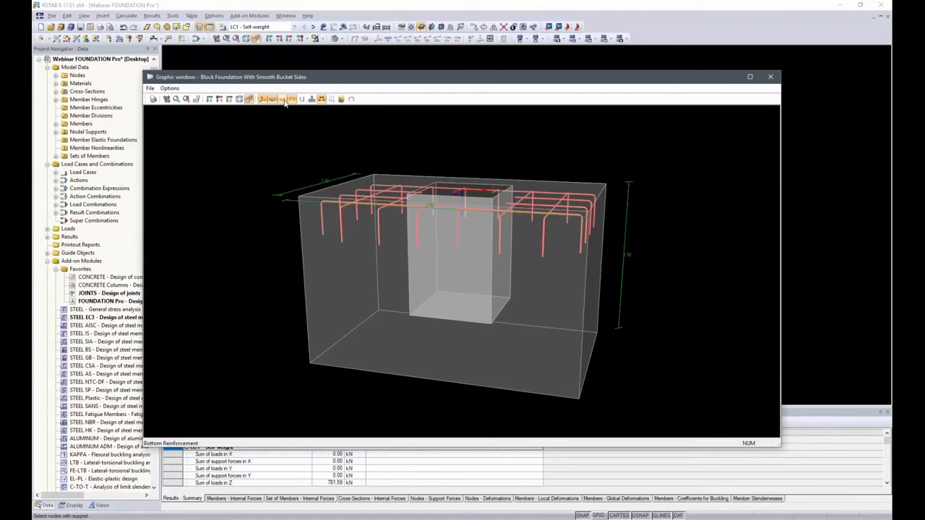
click(302, 101)
click(302, 102)
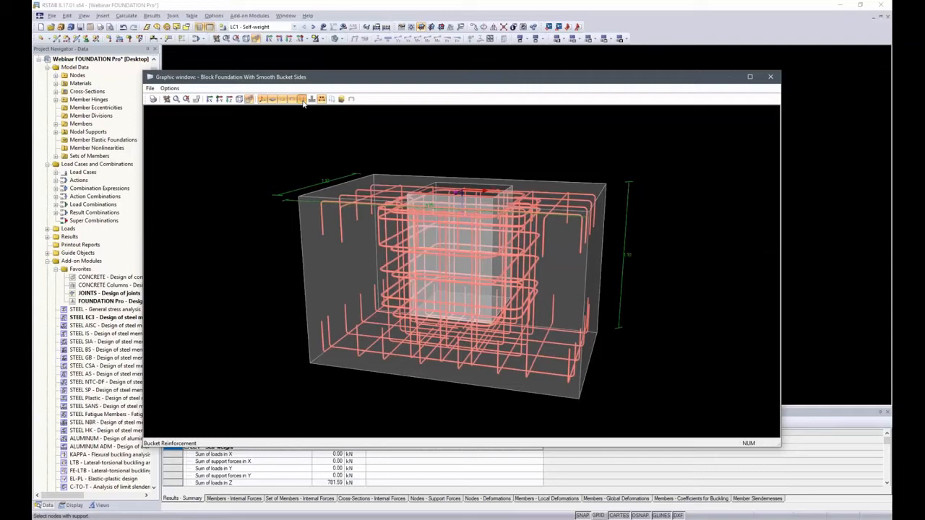
Step: Display the soil profile beside the foundation in the 3D rendering and examine its full depth
scroll(302, 198, down, 3)
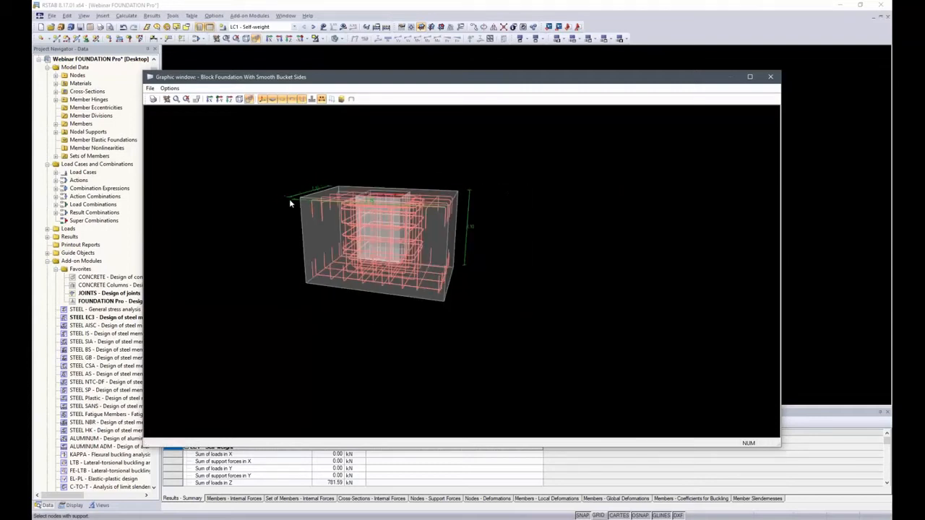
click(341, 99)
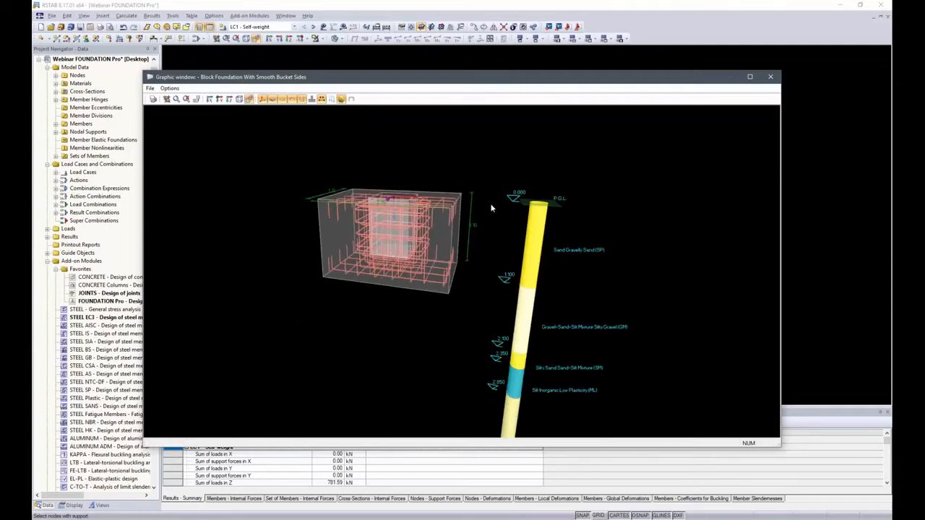
ctrl+middle_drag(392, 262, 434, 232)
scroll(451, 234, down, 2)
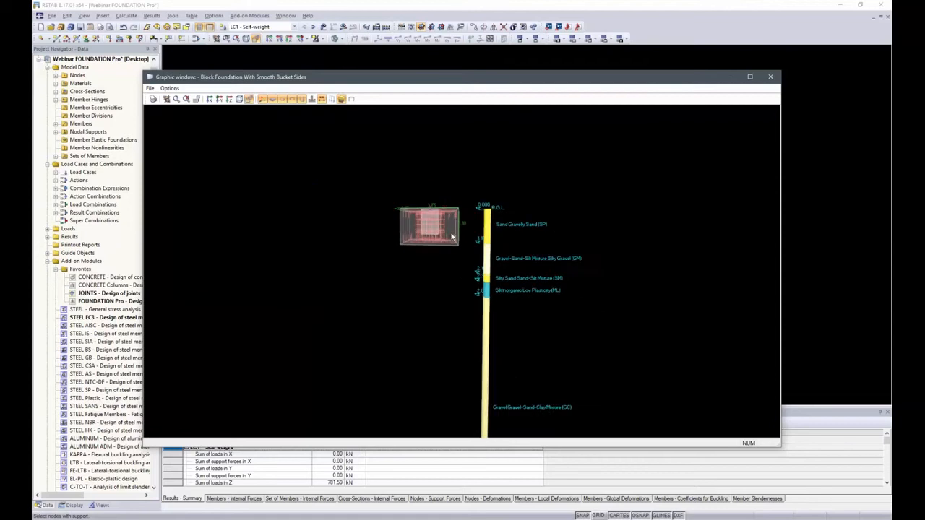
scroll(496, 227, down, 2)
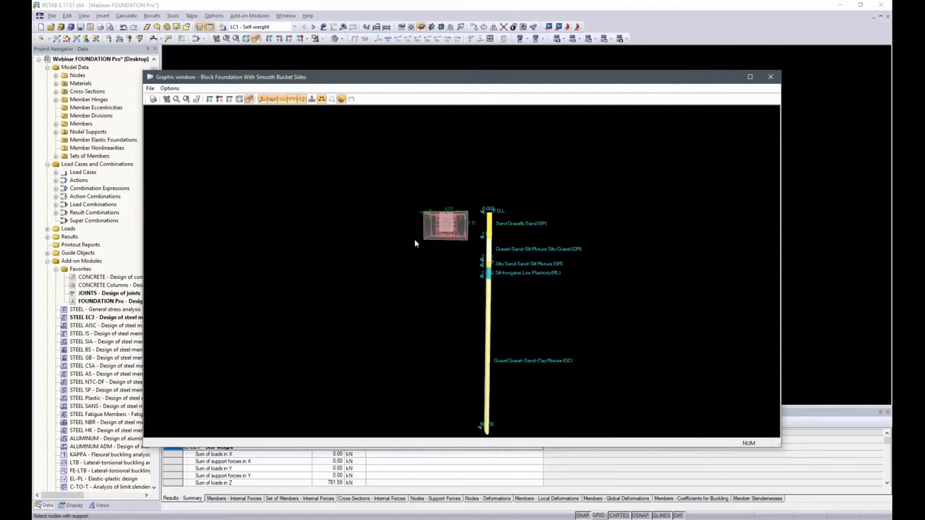
middle_drag(424, 252, 363, 203)
scroll(436, 244, up, 1)
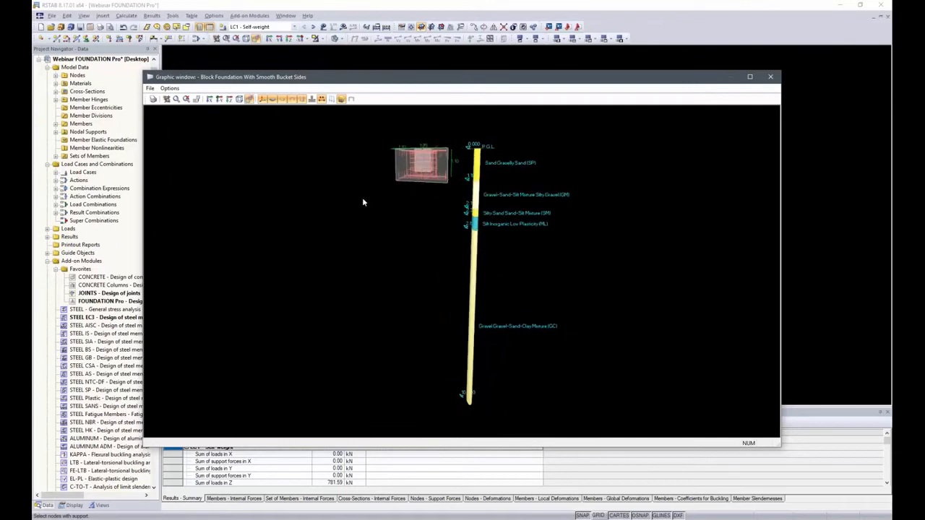
Step: Examine the foundation and soil profile in isometric view with perspective turned off, and close the 3D rendering
click(239, 99)
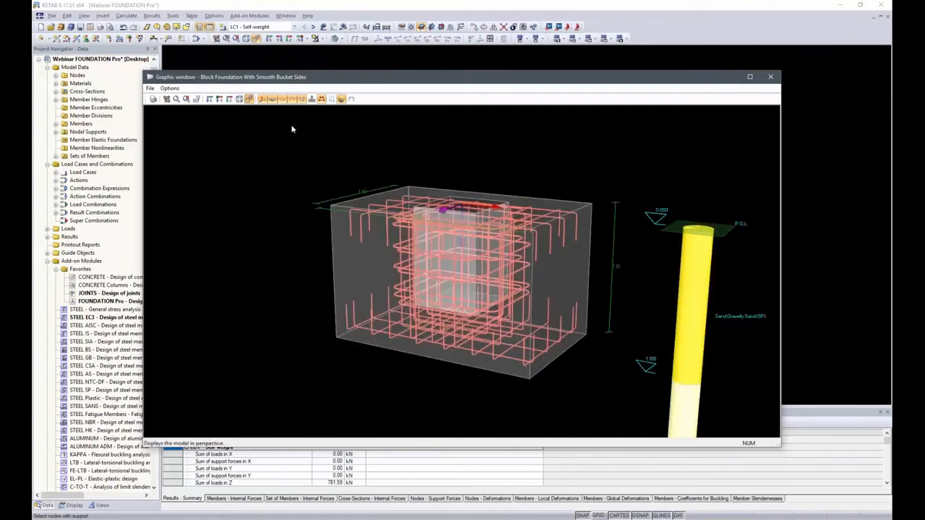
scroll(346, 188, down, 8)
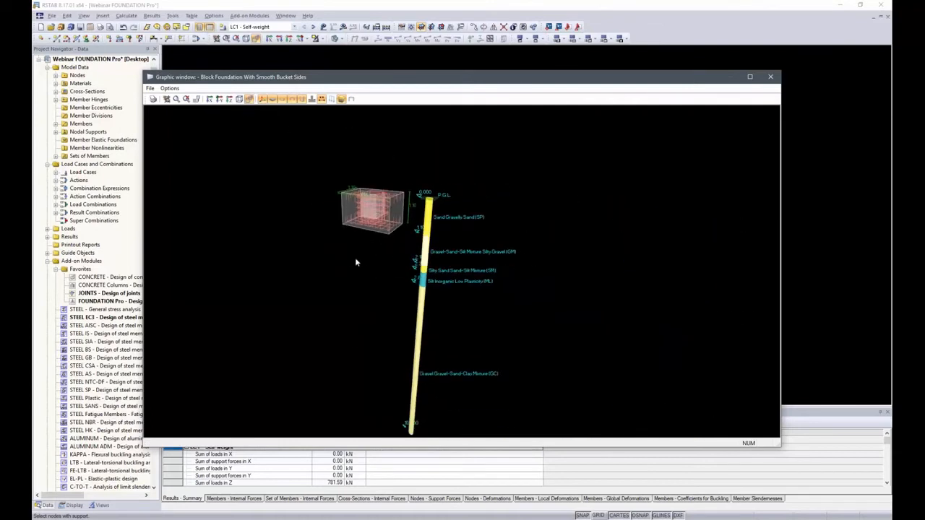
click(249, 100)
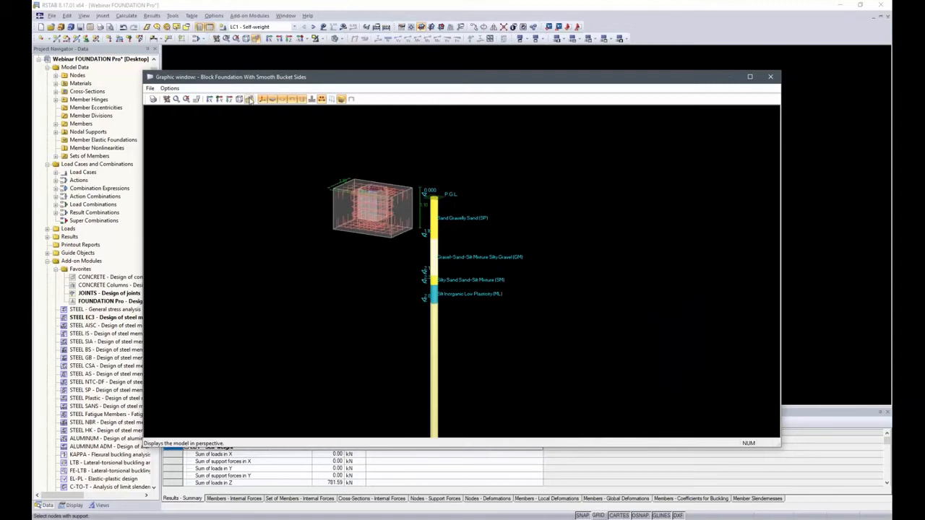
scroll(455, 218, down, 4)
middle_drag(396, 325, 433, 285)
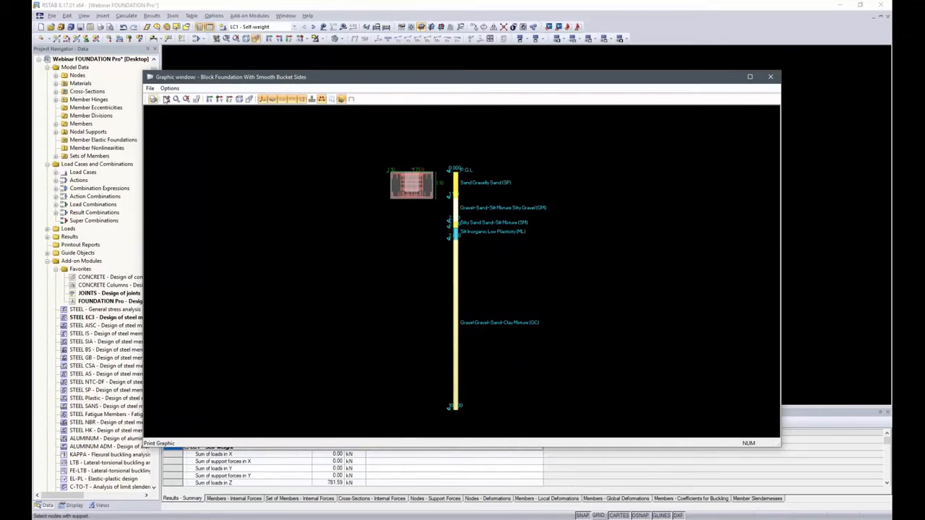
click(770, 77)
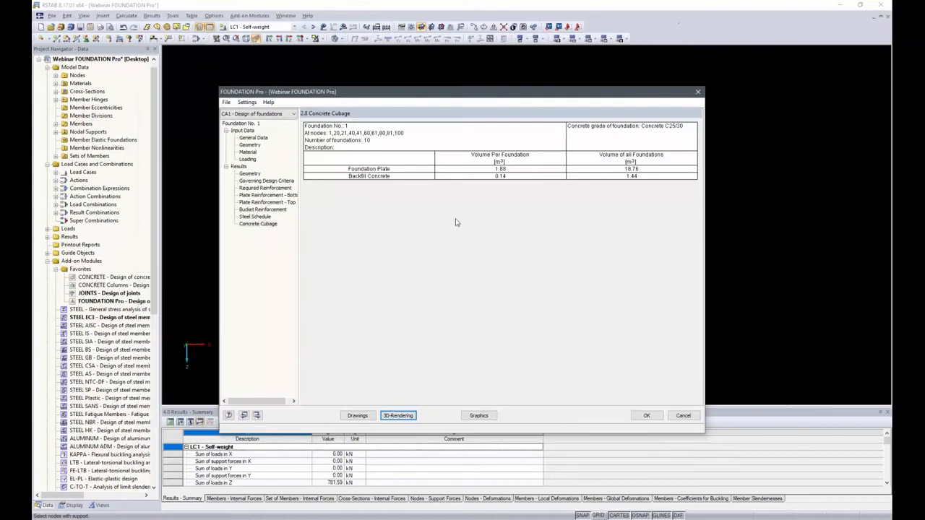
Step: Review the bottom plate and bucket section reinforcement drawings, and look up the DXF export option for them
click(358, 416)
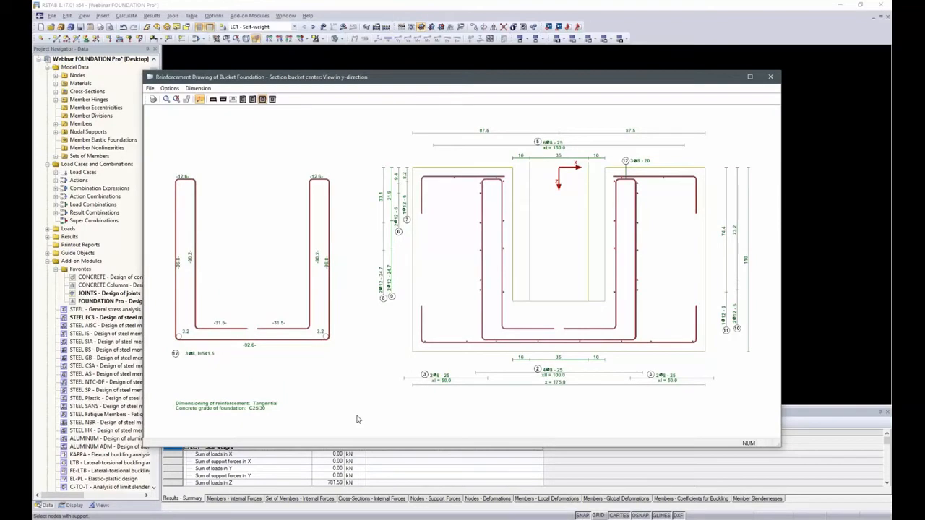
click(222, 100)
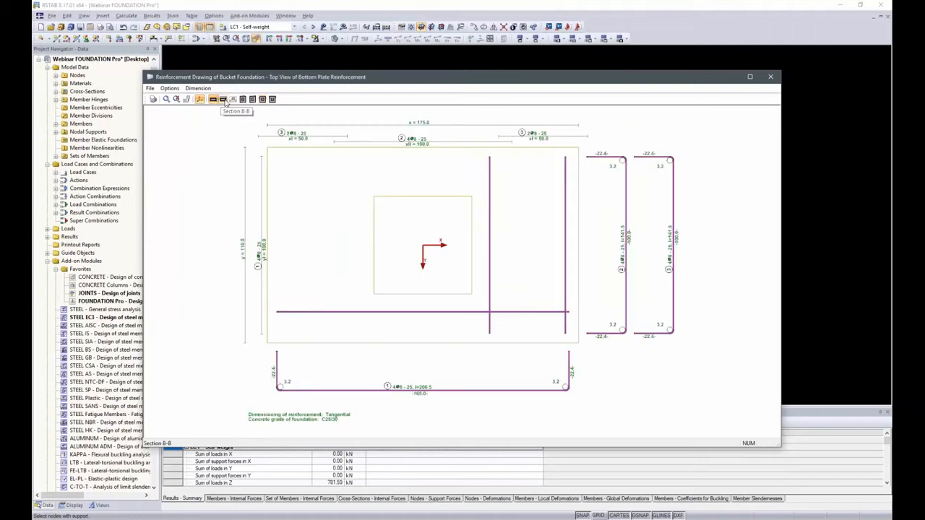
click(224, 100)
click(243, 100)
click(252, 100)
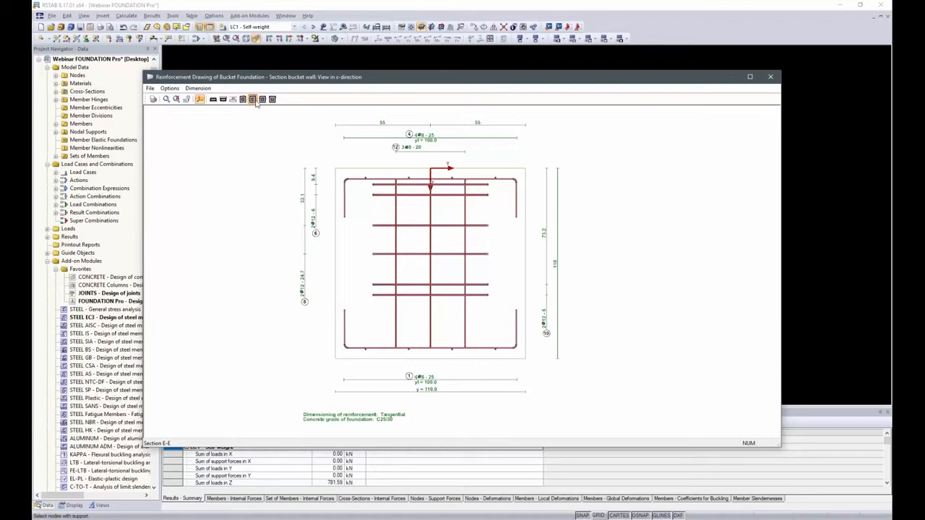
click(770, 77)
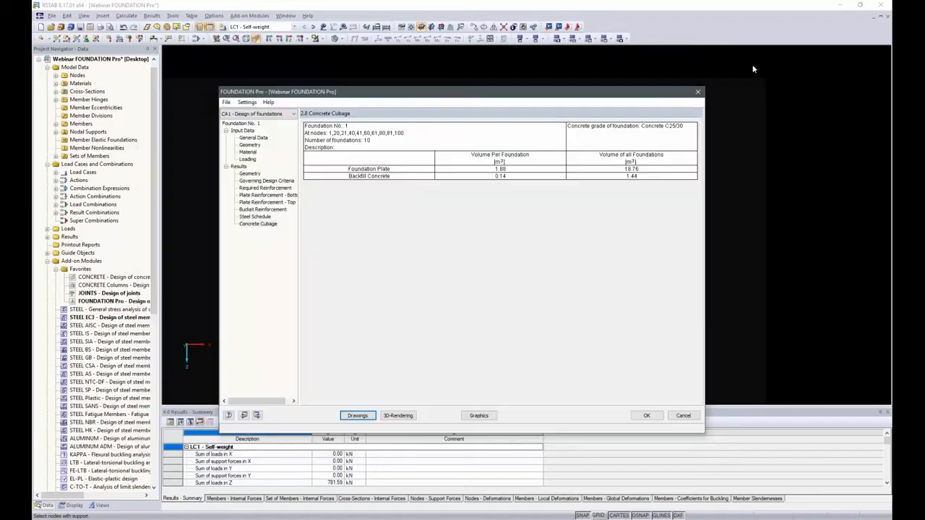
click(226, 102)
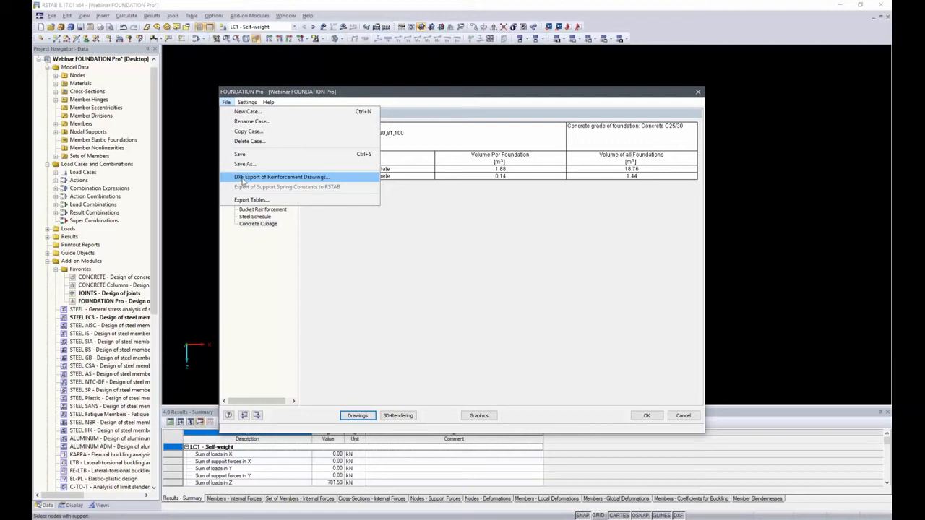
click(448, 222)
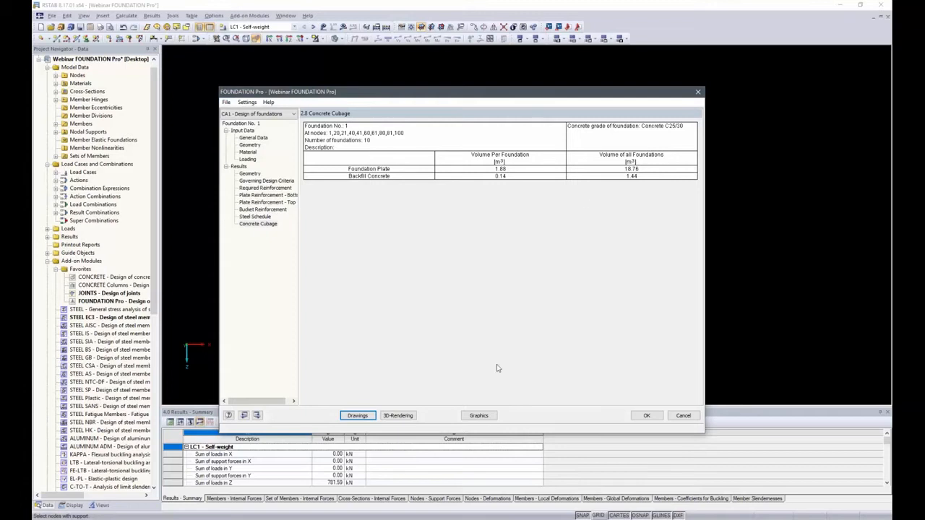
Step: Show the designed foundations graphically on the whole hall model and inspect them from several angles
click(481, 418)
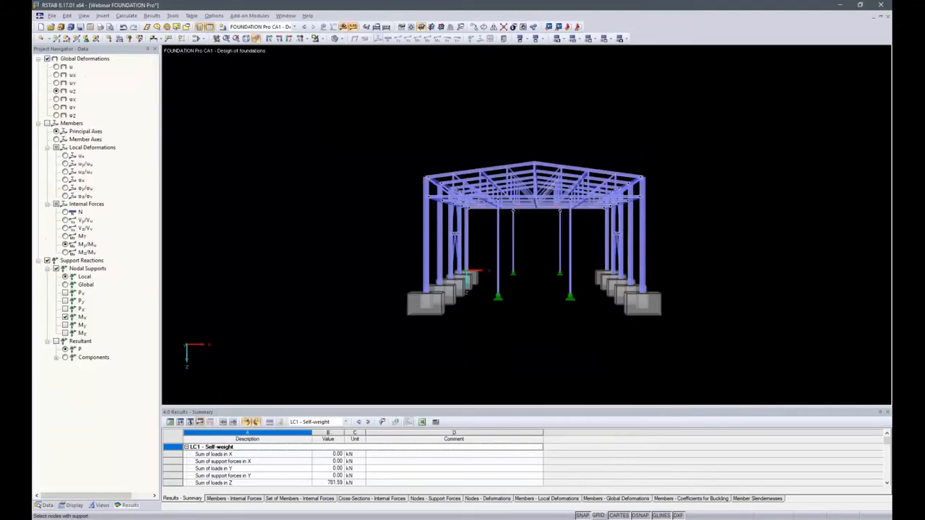
ctrl+middle_drag(765, 235, 530, 251)
scroll(554, 356, up, 3)
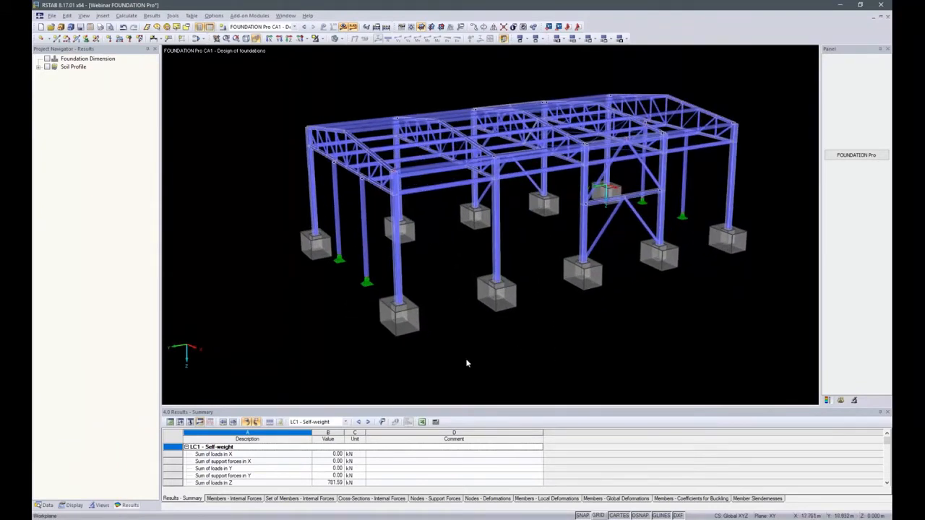
middle_drag(446, 366, 461, 361)
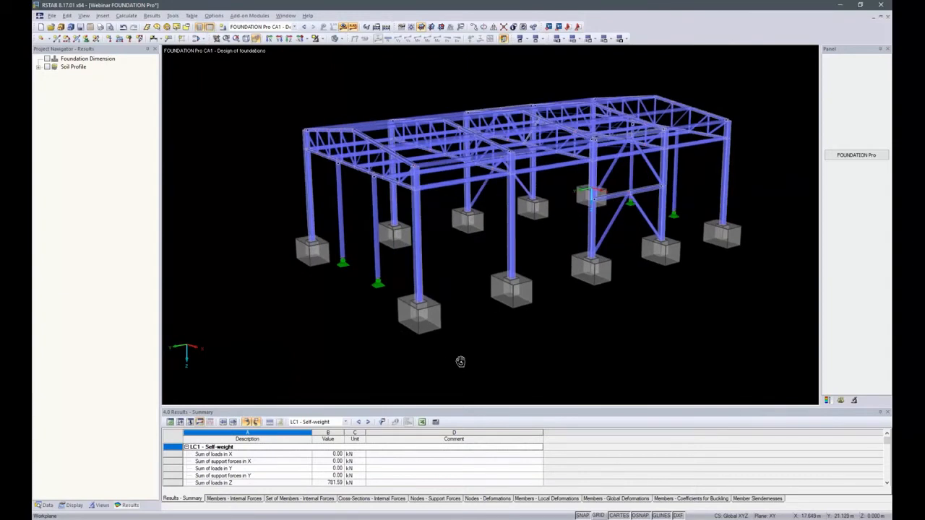
ctrl+middle_drag(460, 361, 668, 314)
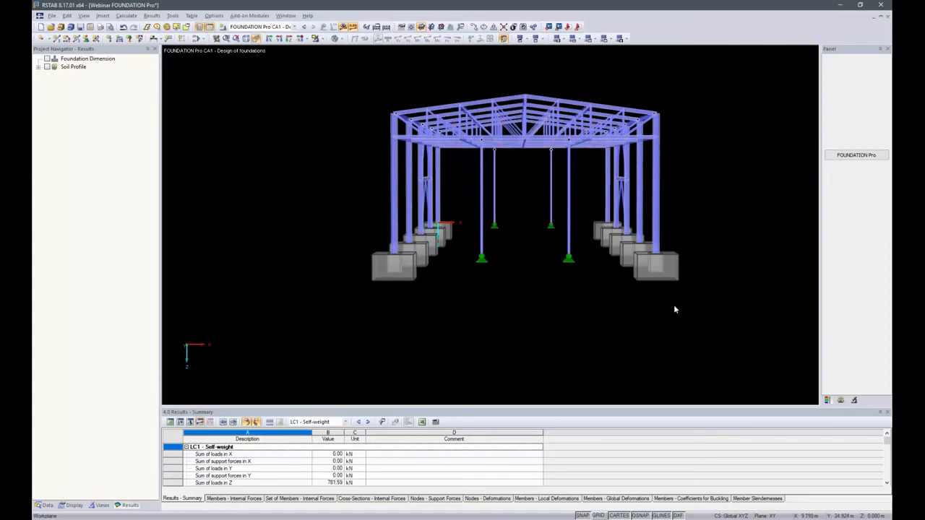
Step: Reopen the foundation design and copy foundation no. 1 to a foundation plate at nodes 109,110,125,126
click(859, 155)
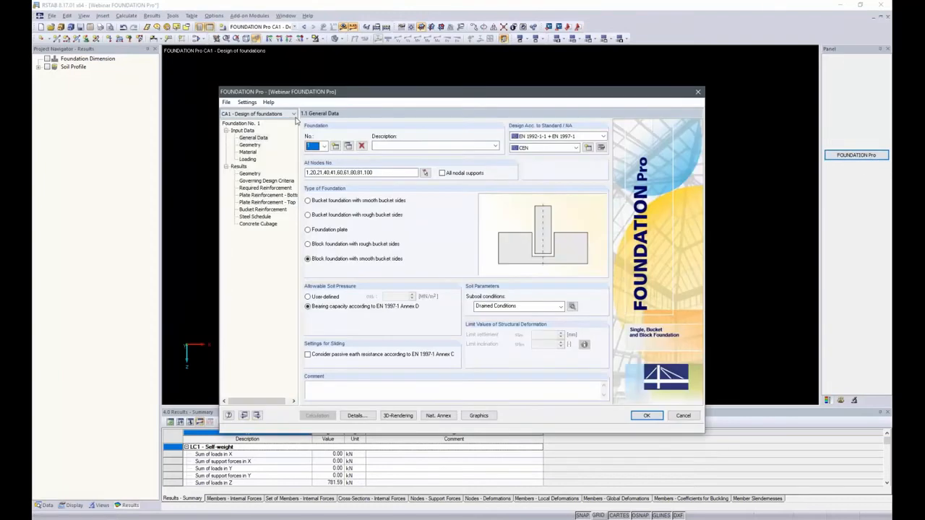
click(348, 146)
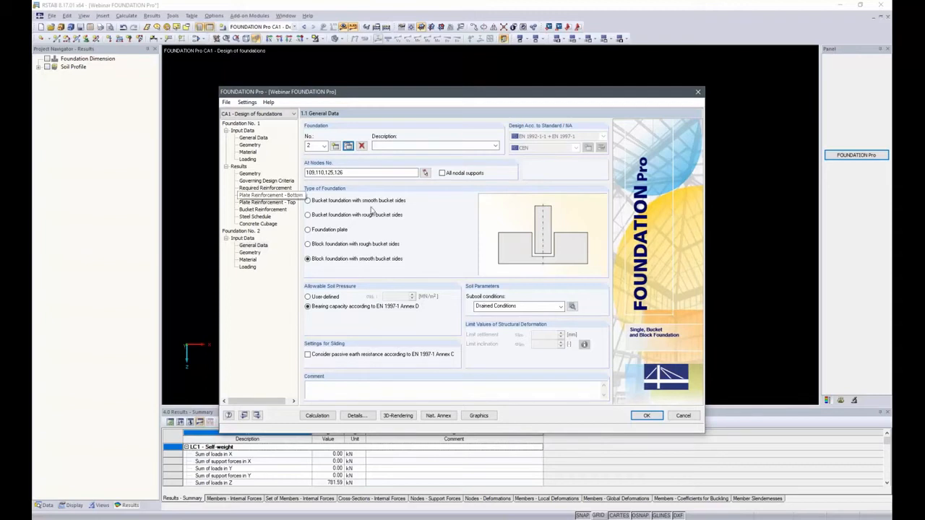
click(318, 231)
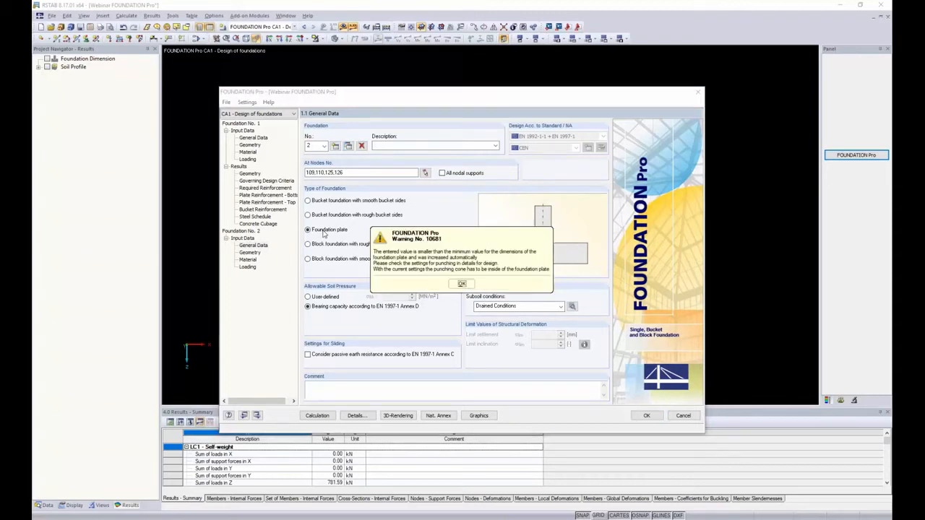
click(462, 284)
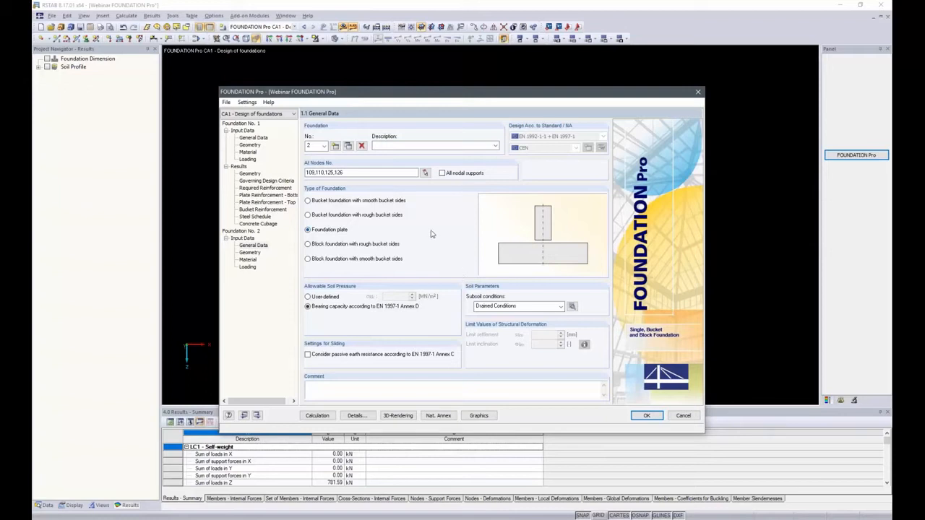
Step: Set the column dimensions of foundation no. 2 to 20 cm in both directions
click(250, 252)
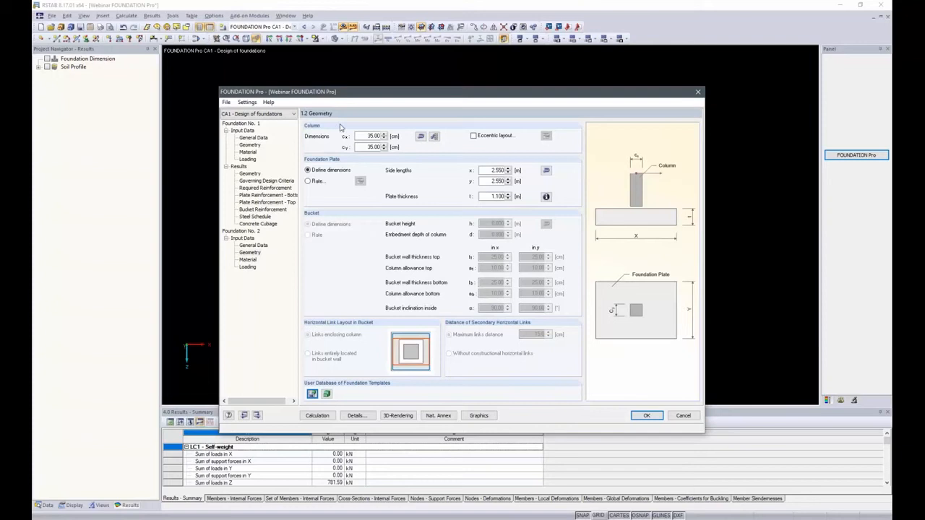
click(420, 138)
double_click(375, 135)
text(20)
key(Tab)
Step: Set the foundation plate's thickness to 0.8 m and side length y to 1.8 m, and open side length x for editing
click(495, 196)
key(BackSpace)
text(.8)
click(497, 181)
text(8)
double_click(496, 181)
key(BackSpace)
click(492, 170)
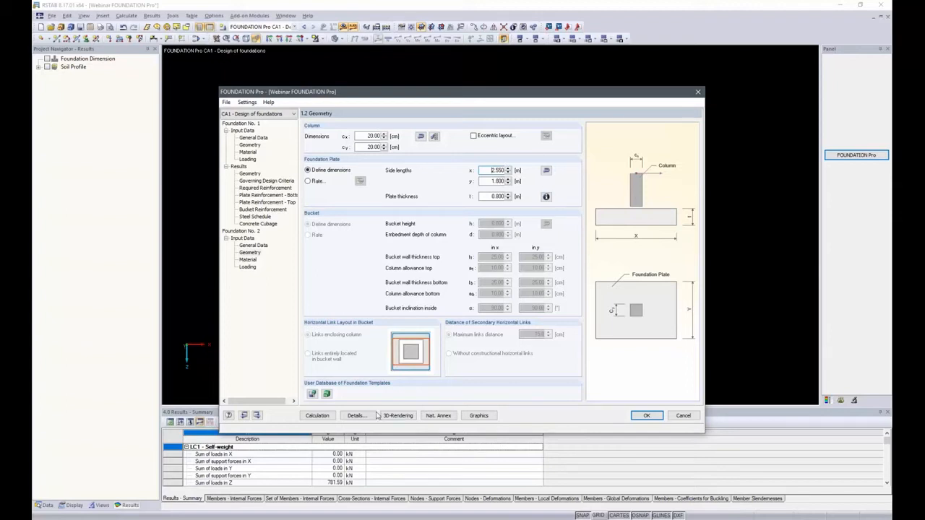
Step: Enable design of foundation no. 2's plate without bending reinforcement according to 12.9.3 in the design details
click(372, 415)
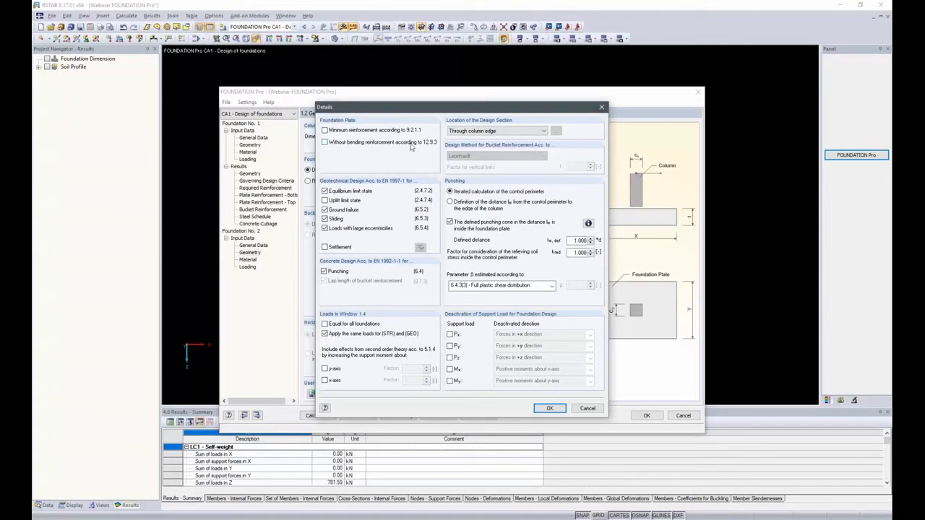
click(326, 142)
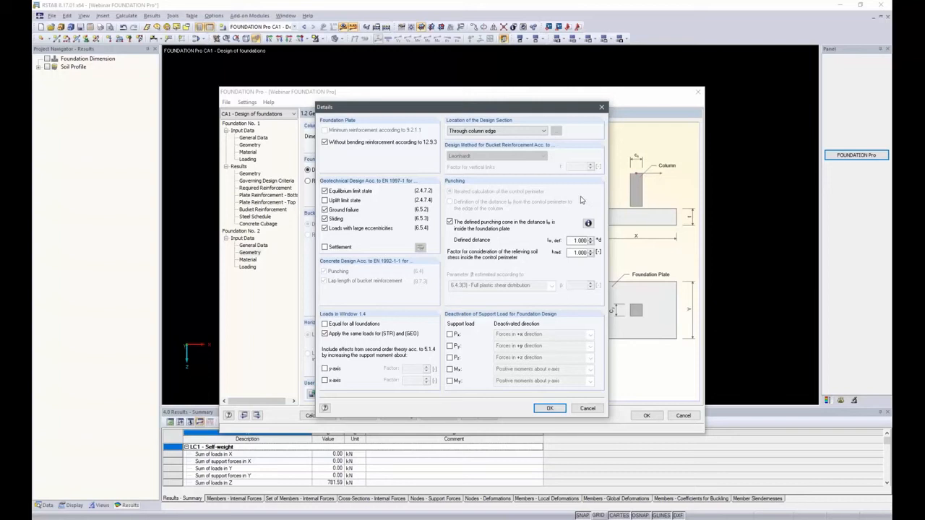
click(549, 409)
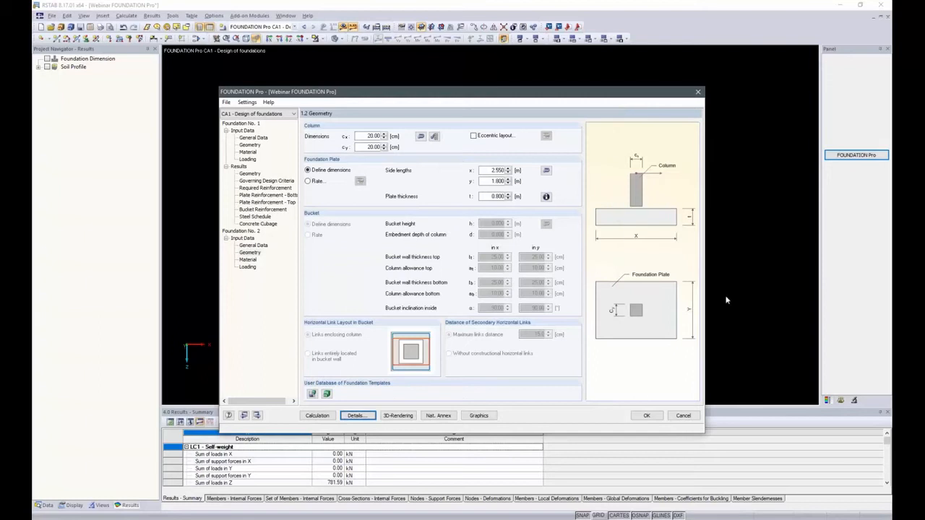
Step: Set the foundation plate's side lengths x and y of foundation no. 2 to 0.8 m each
double_click(493, 181)
key(Delete)
text(0.8)
key(shift+Tab)
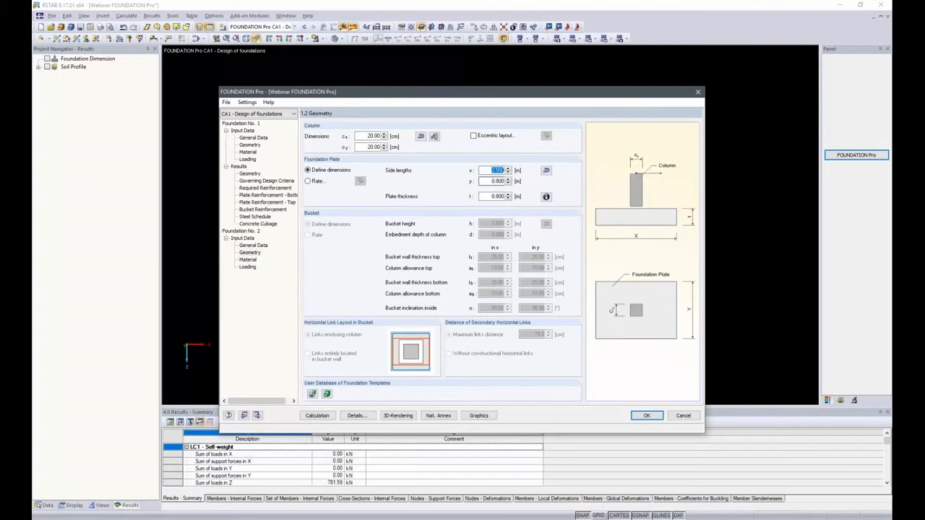
text(0.8)
key(Tab)
Step: Check the material and loading of foundation no. 2, run the calculation and display its governing design criteria
click(257, 259)
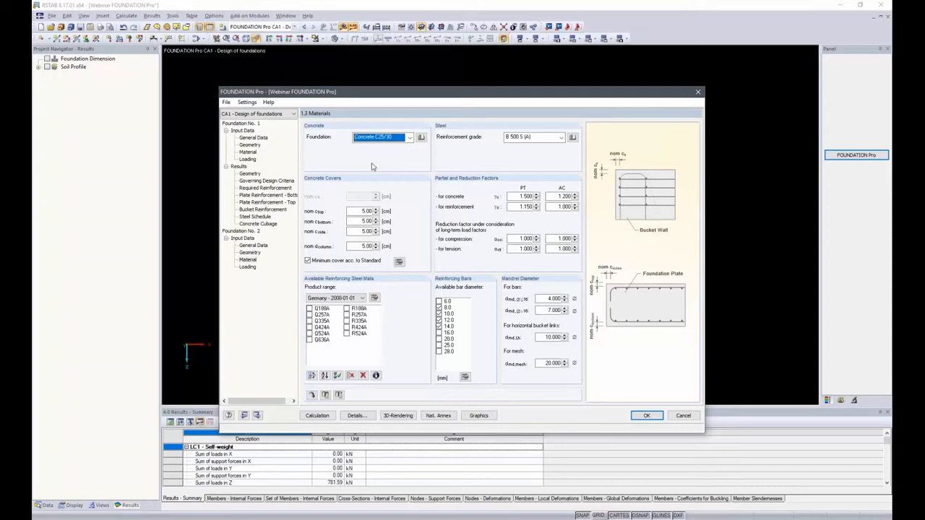
click(247, 266)
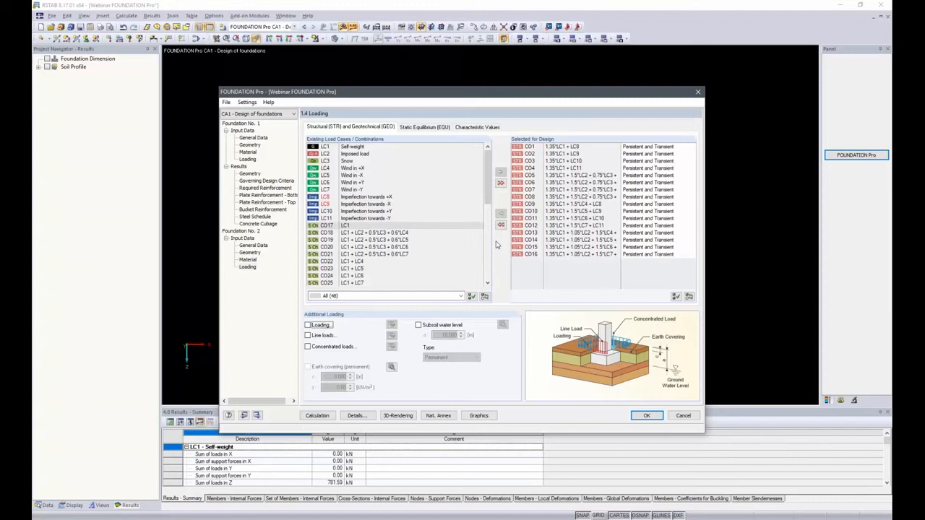
click(315, 416)
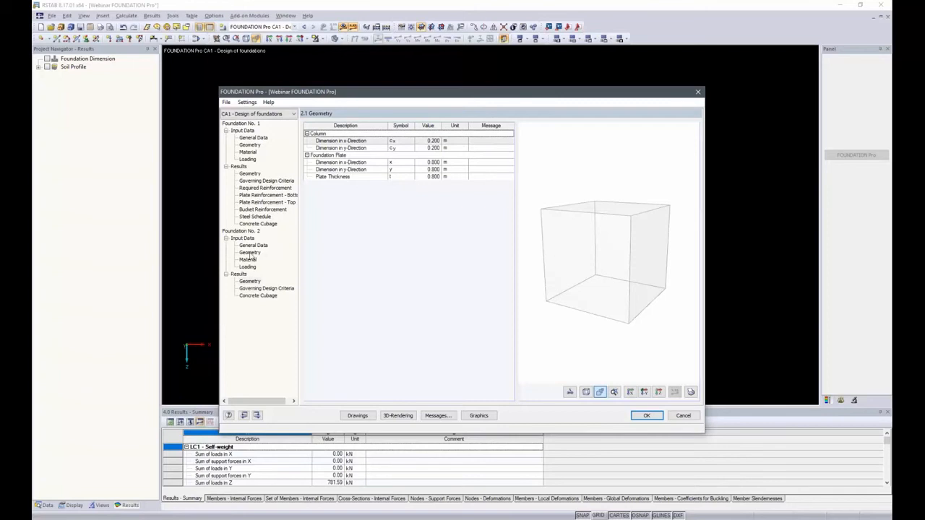
click(249, 289)
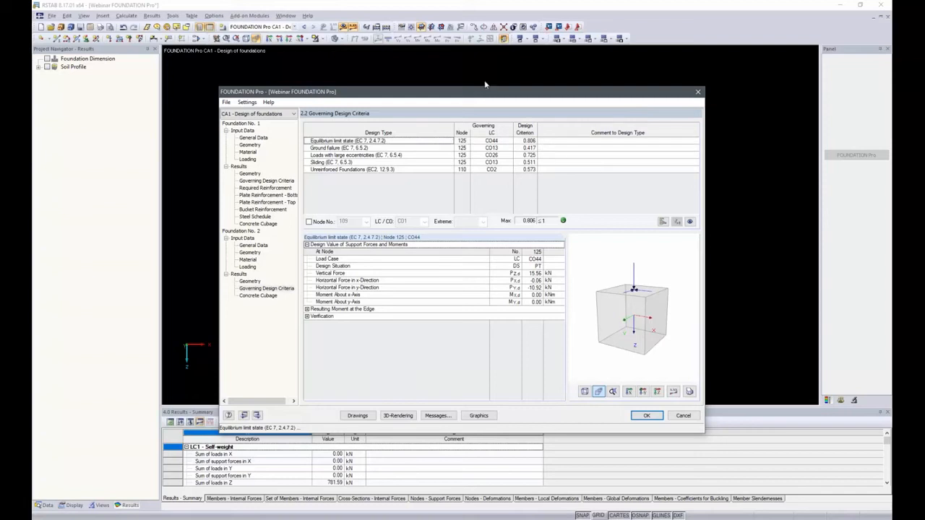
Step: Show all foundations graphically on the hall model and inspect them from oblique angles
click(478, 415)
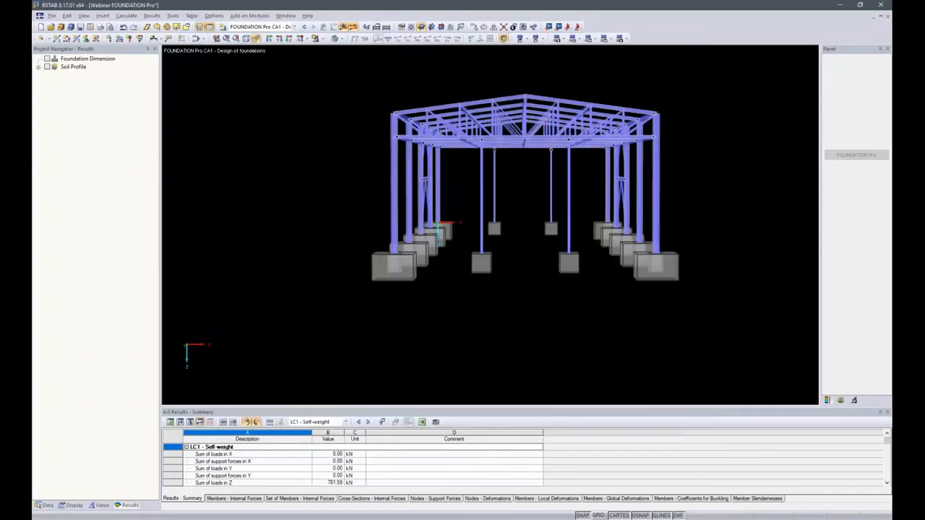
ctrl+middle_drag(741, 225, 670, 267)
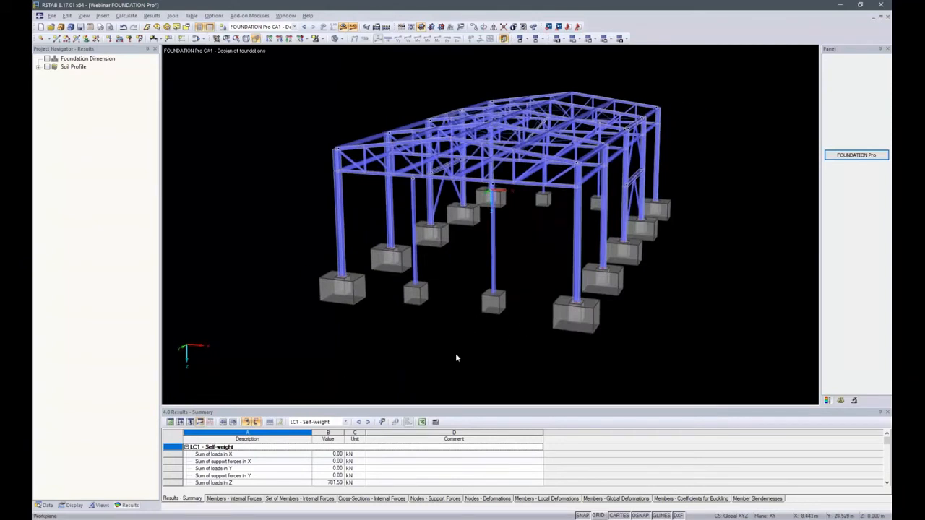
ctrl+middle_drag(431, 344, 421, 327)
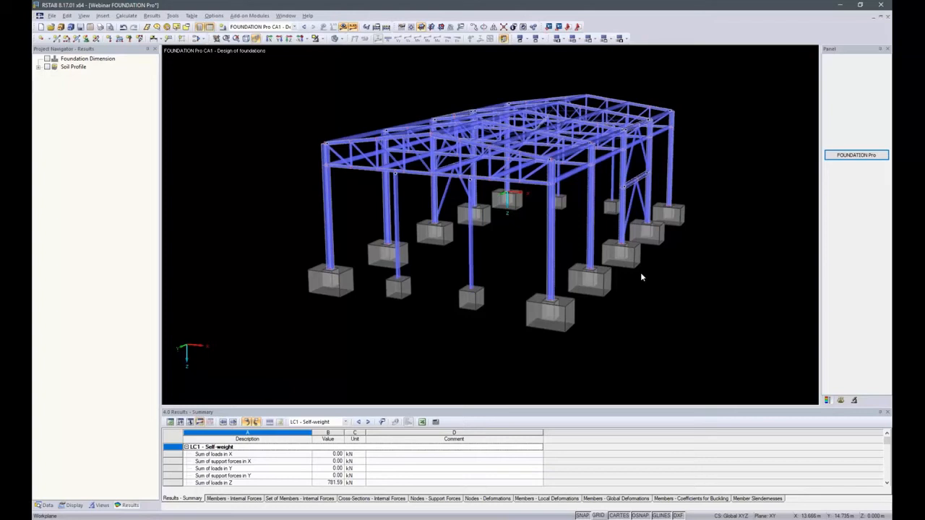
Step: Reopen the foundation design and activate the settlement design for foundation no. 1 in the design details
click(859, 156)
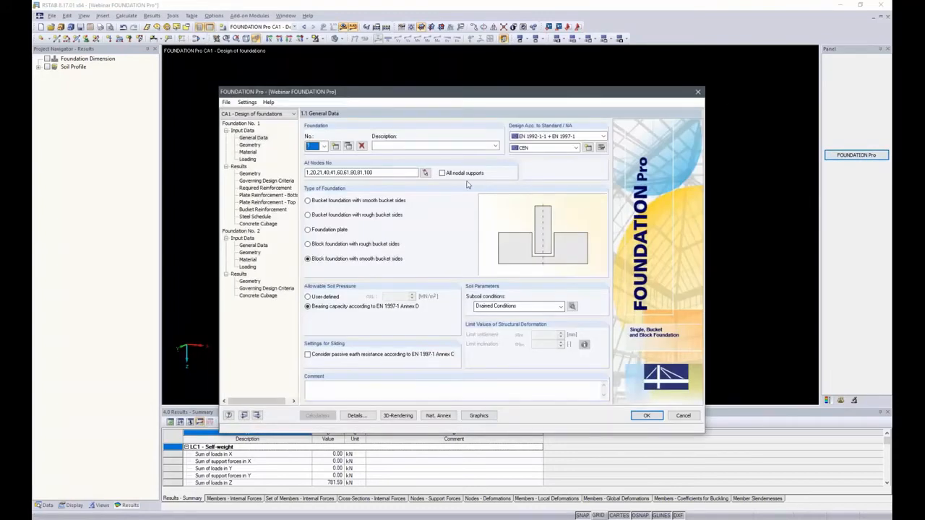
click(354, 416)
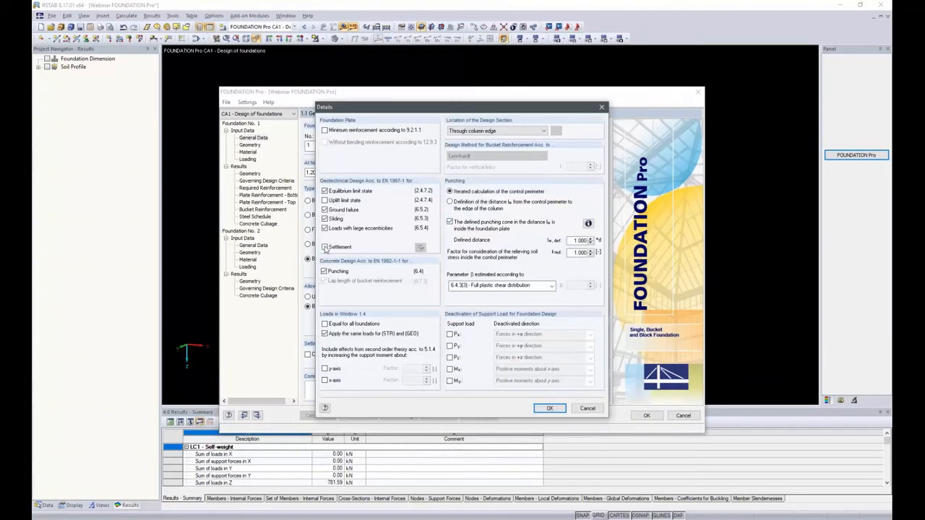
click(325, 248)
click(549, 409)
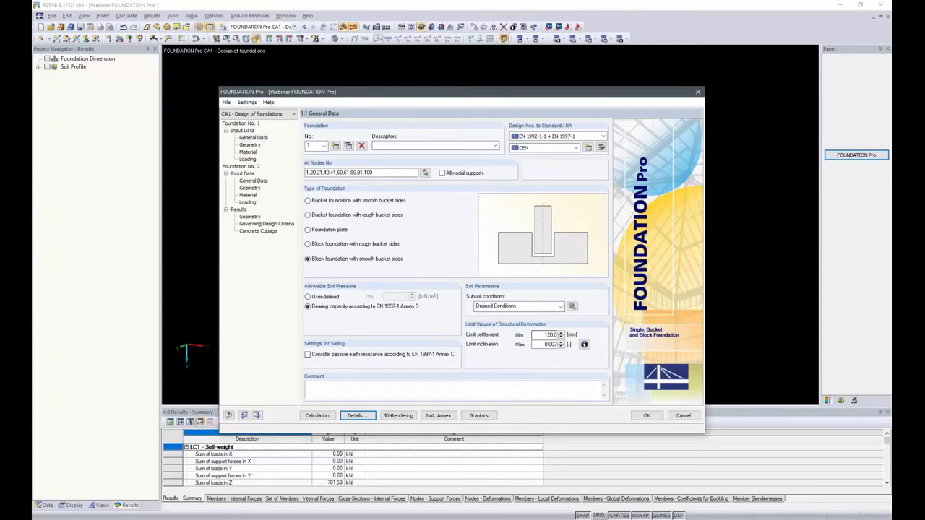
Step: Set the limit settlement of foundation no. 1 to 10 mm and try to run the calculation
double_click(538, 335)
text(10)
click(317, 415)
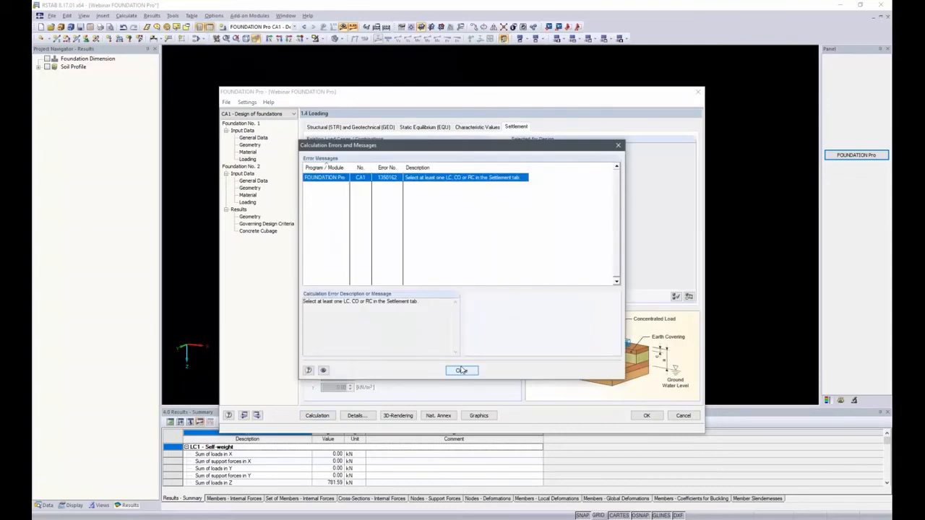
click(461, 370)
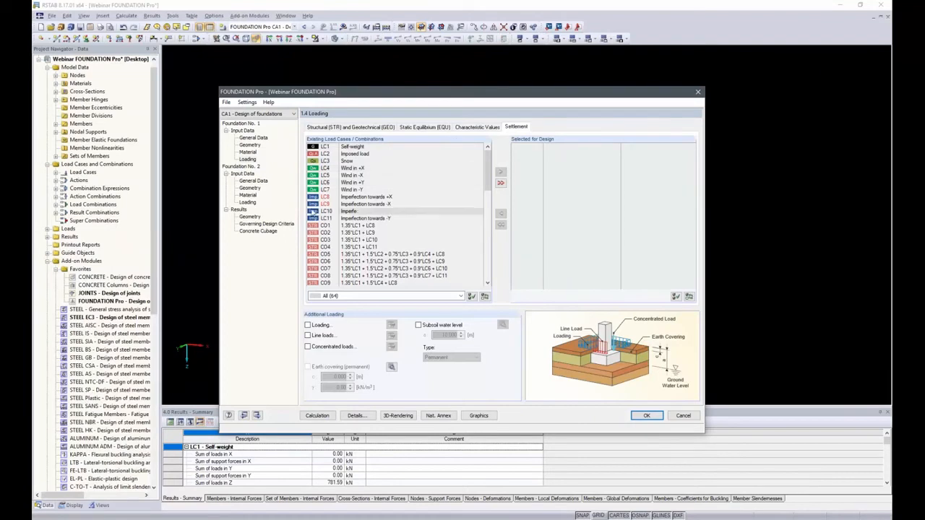
Step: Check the settlement option in the design details of both foundations and view the explanatory sketch for the deformation limits
click(255, 182)
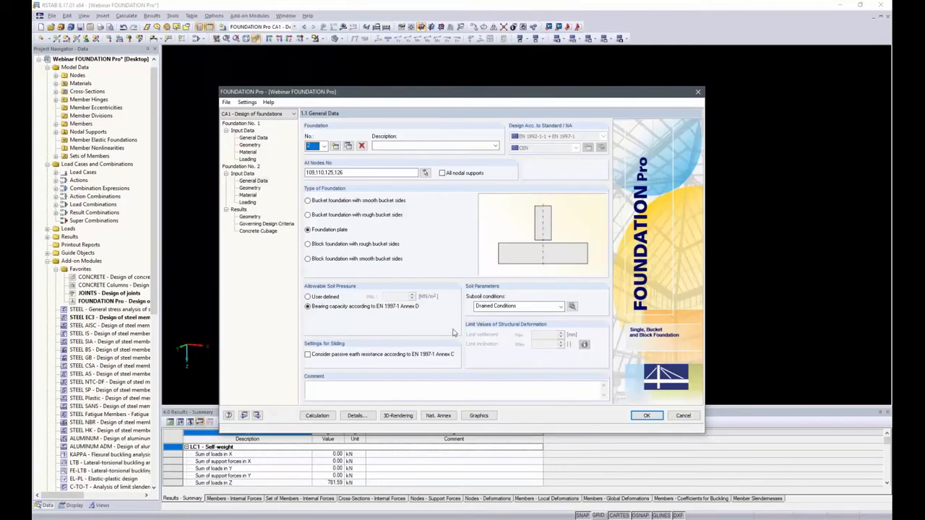
click(352, 415)
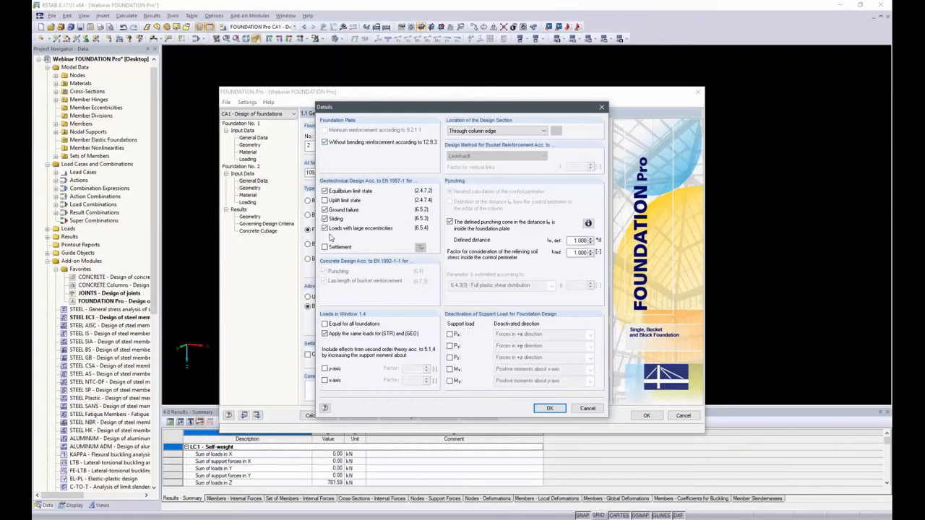
click(590, 408)
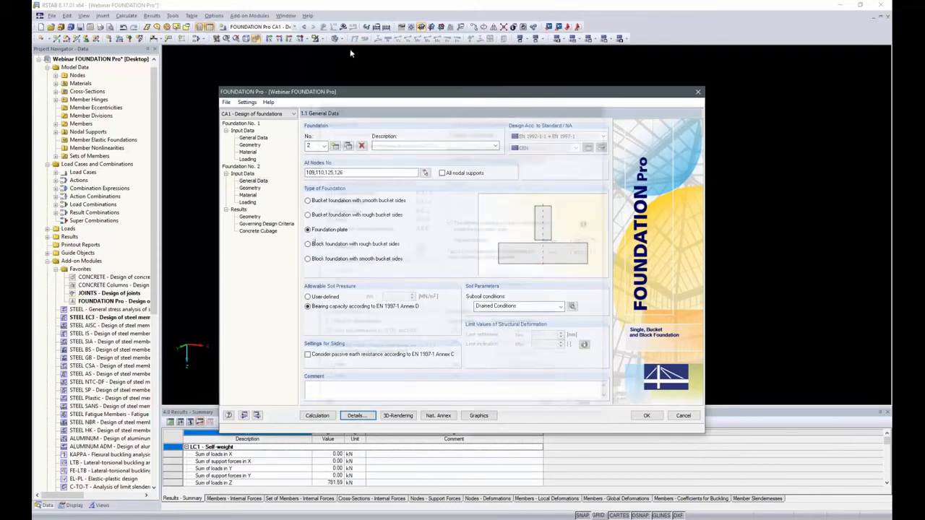
click(253, 137)
click(355, 415)
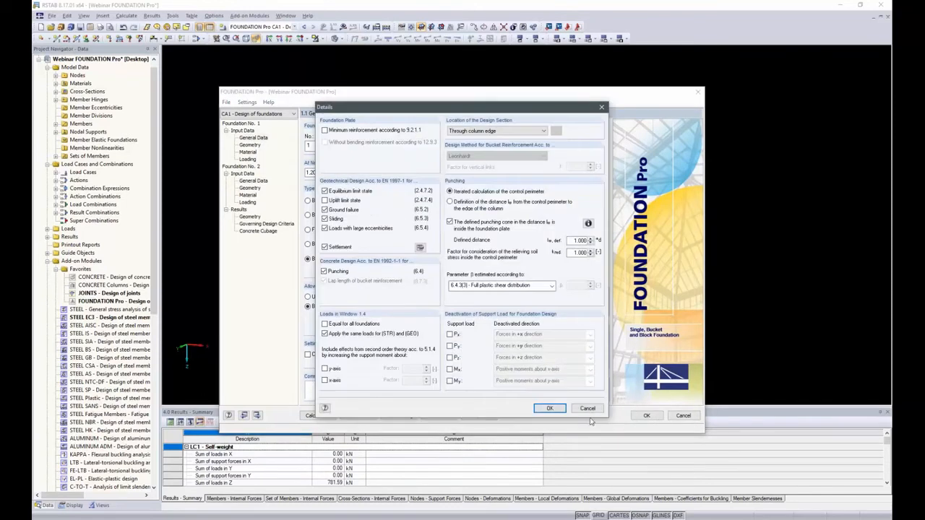
click(590, 409)
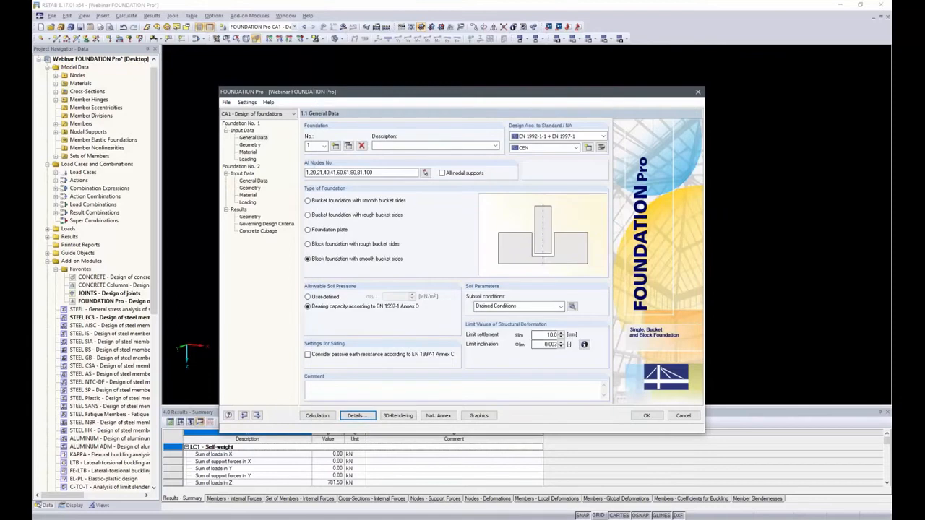
click(584, 345)
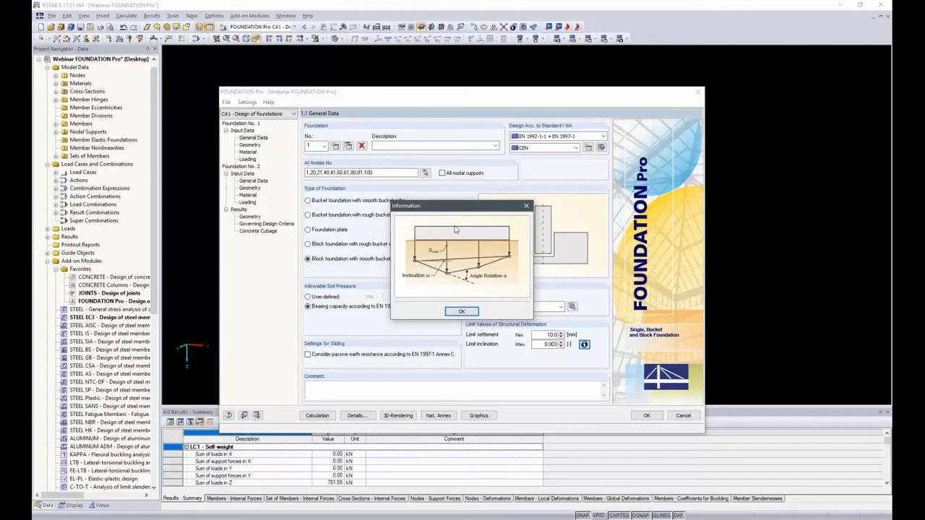
click(463, 314)
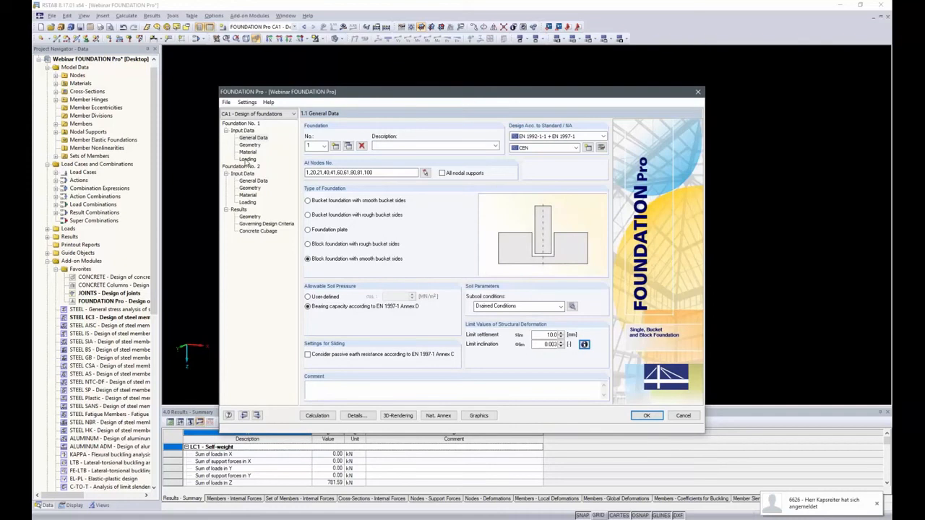
Step: Assign load combination CO49 (LC1 + 0.3*LC2) to the settlement design of foundation no. 1 and run the calculation
click(248, 159)
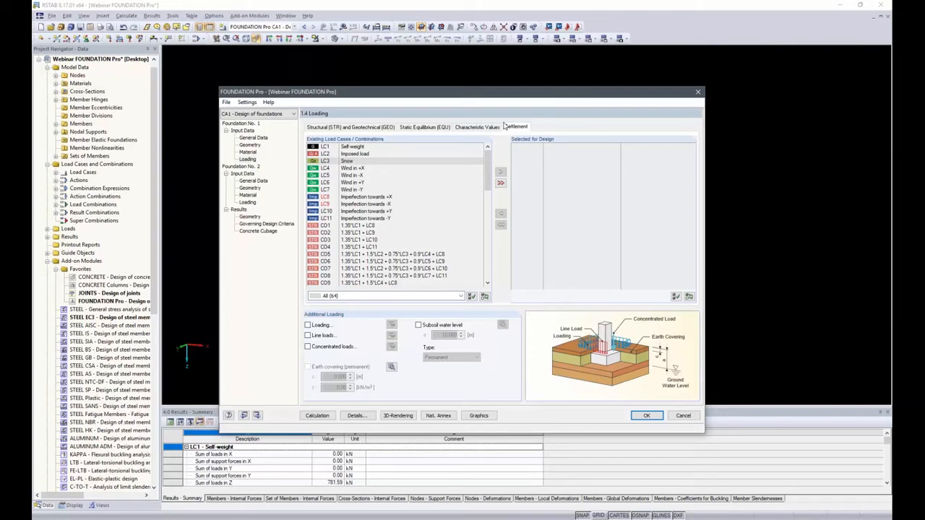
drag(488, 164, 489, 259)
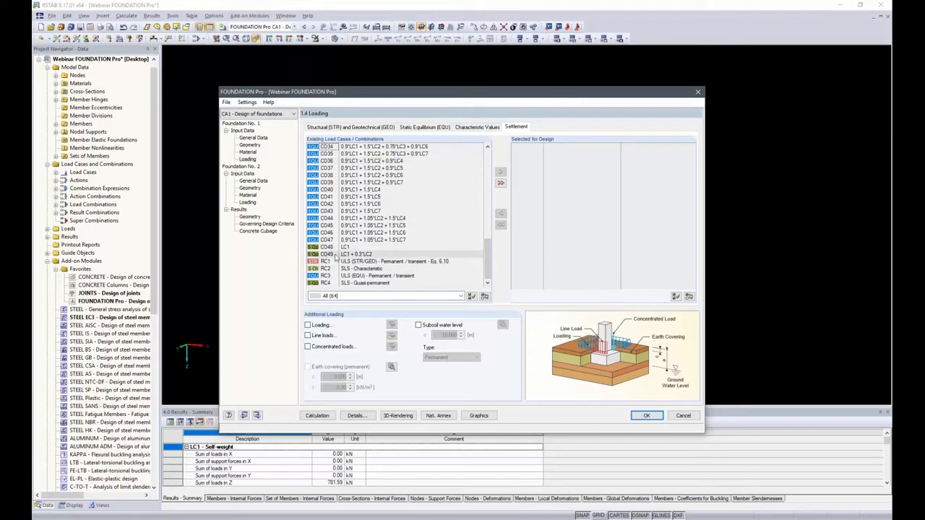
click(336, 255)
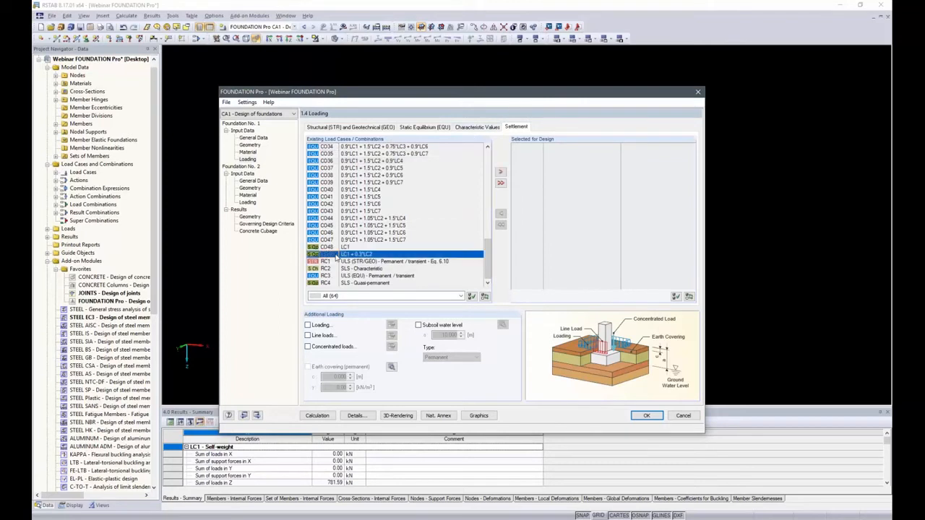
double_click(336, 257)
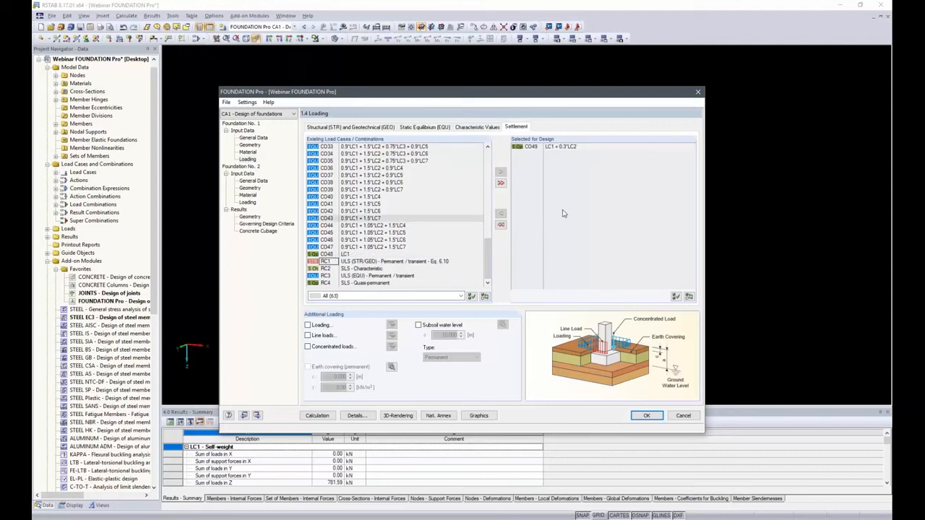
click(316, 416)
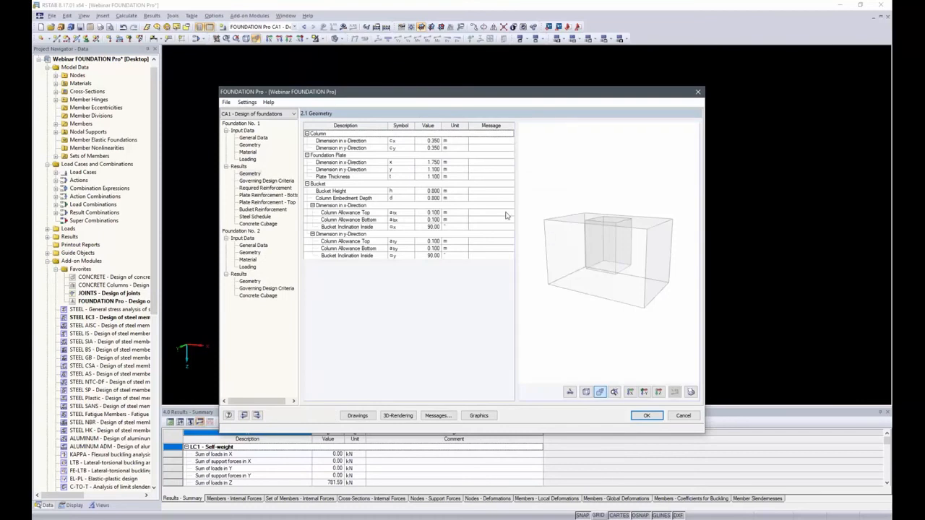
Step: Examine the settlement check of foundation no. 1 in the governing design criteria, including its verification graphic and comment
click(258, 180)
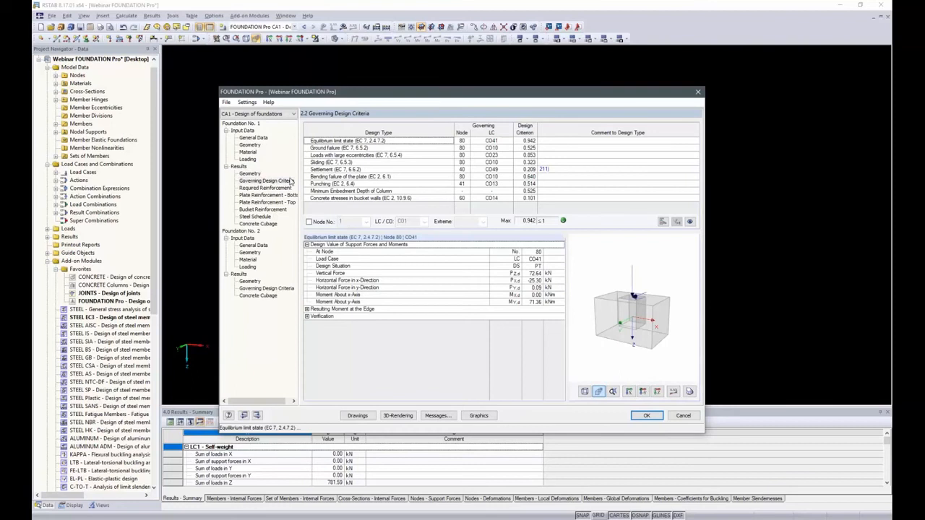
click(491, 170)
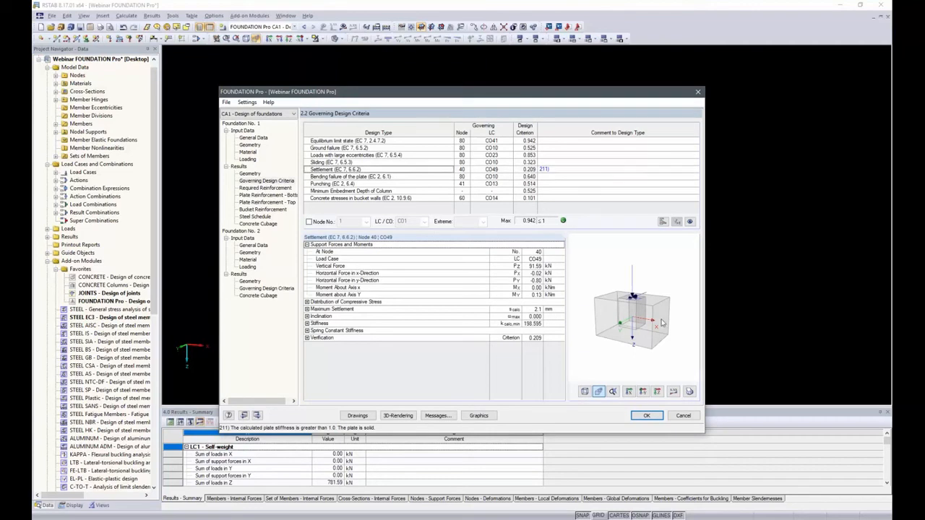
click(509, 339)
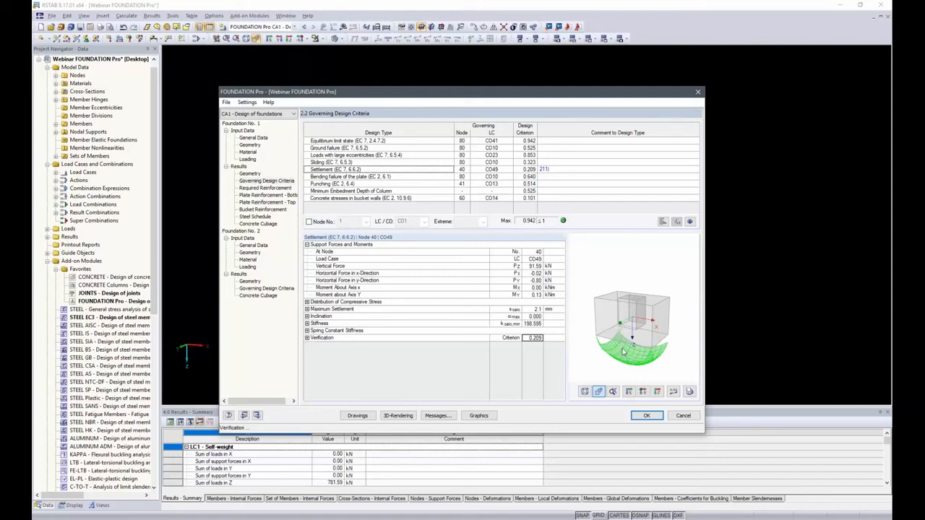
click(548, 171)
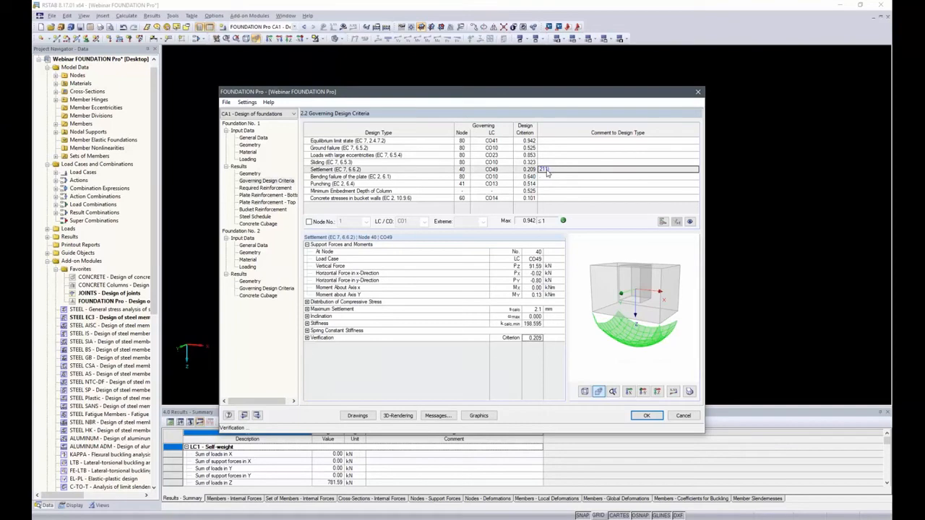
click(549, 178)
click(547, 170)
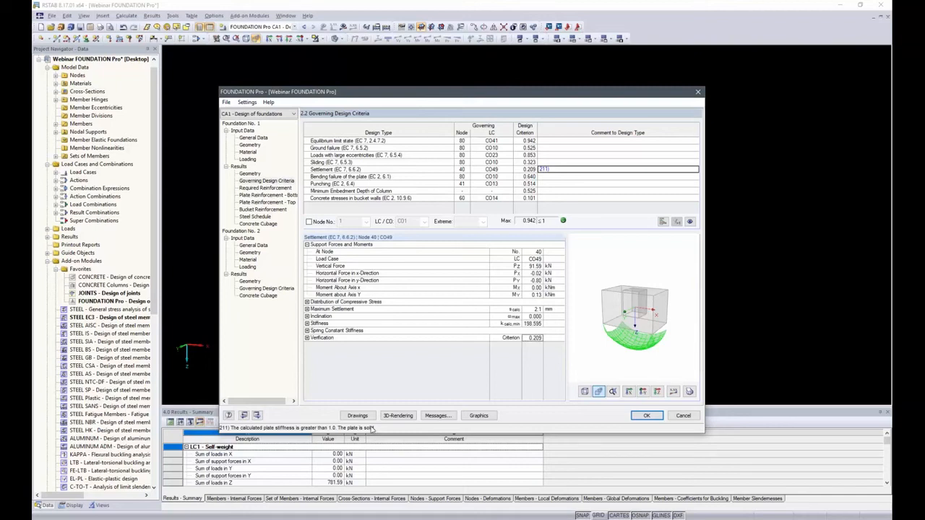
Step: Enable the iterative calculation of contact pressure for solid foundation plates in the settlement settings of foundation no. 1 and recalculate
click(257, 139)
click(351, 415)
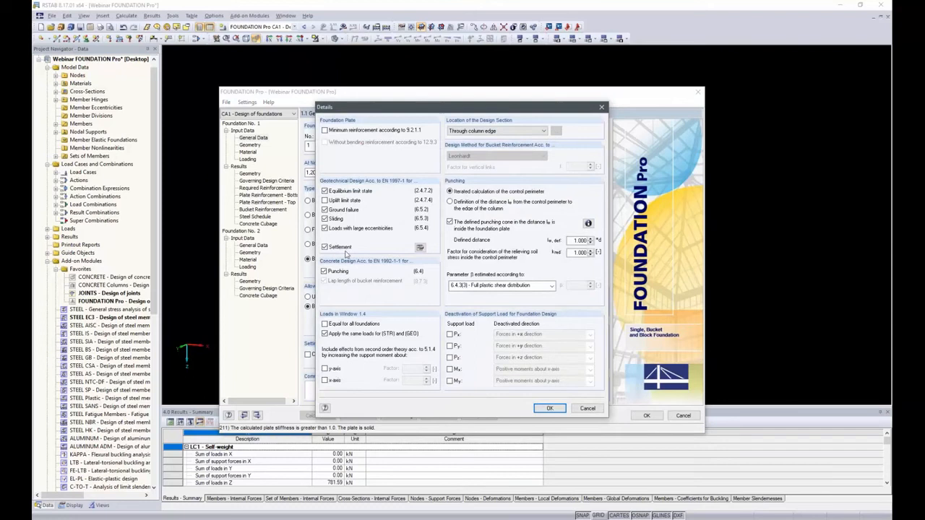
click(421, 249)
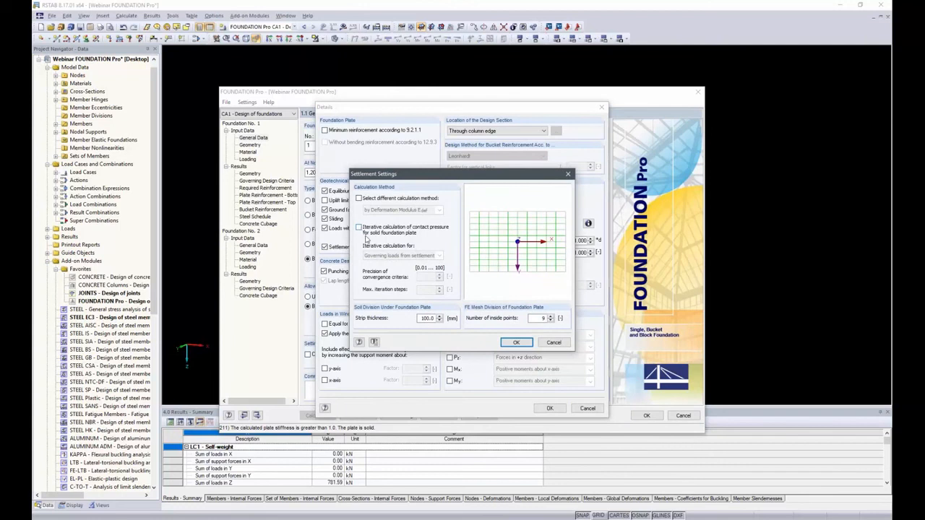
click(361, 228)
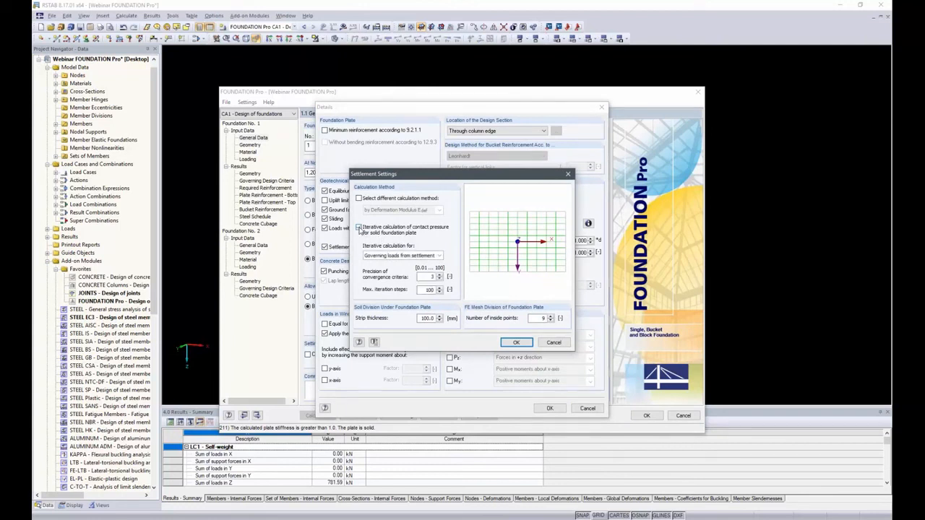
click(514, 343)
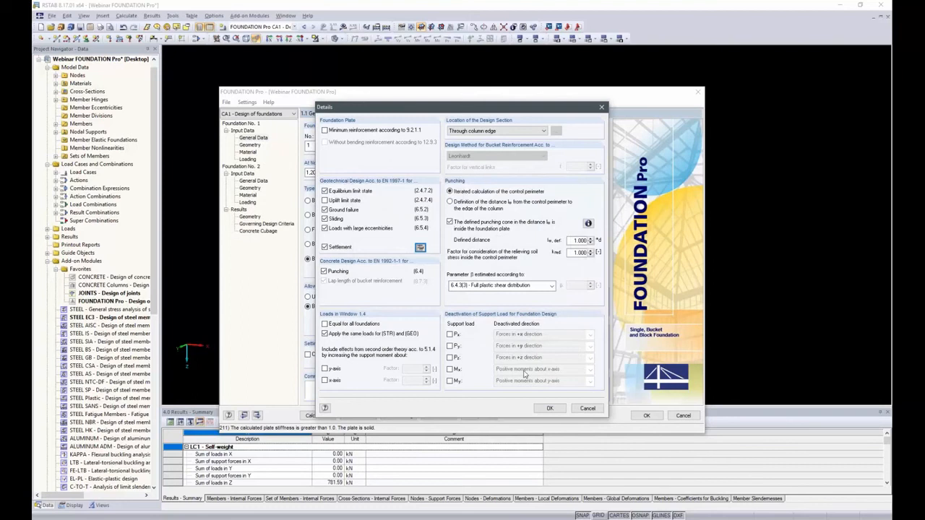
click(549, 408)
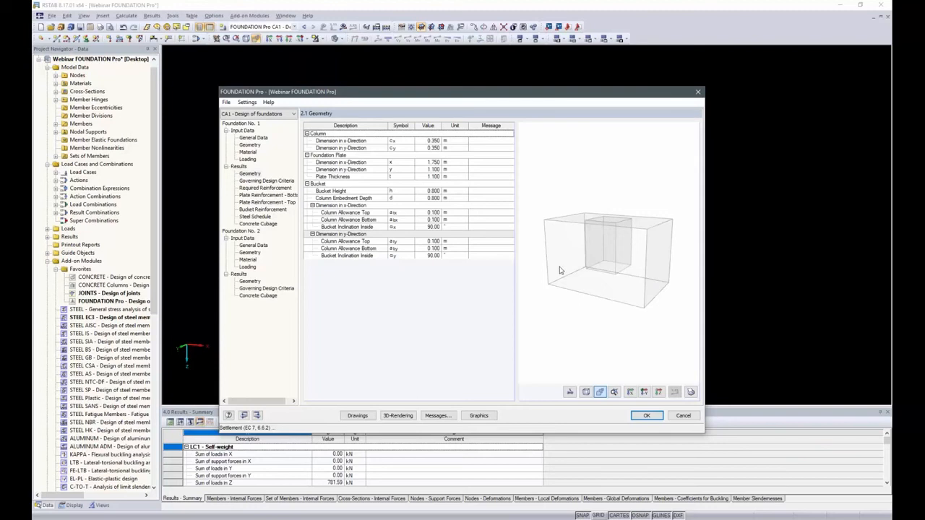
Step: Review the settlement check of foundation no. 1 with its spring constant stiffness values, and close the module
click(262, 181)
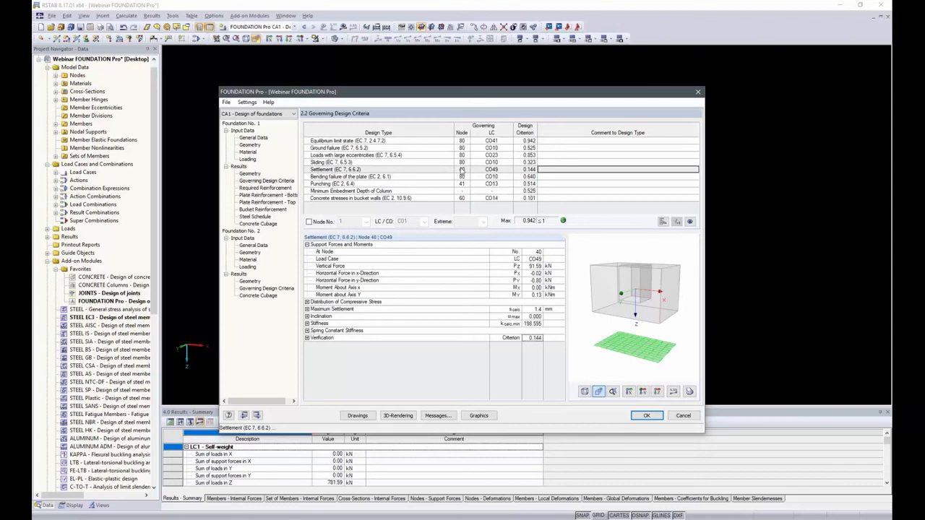
click(530, 170)
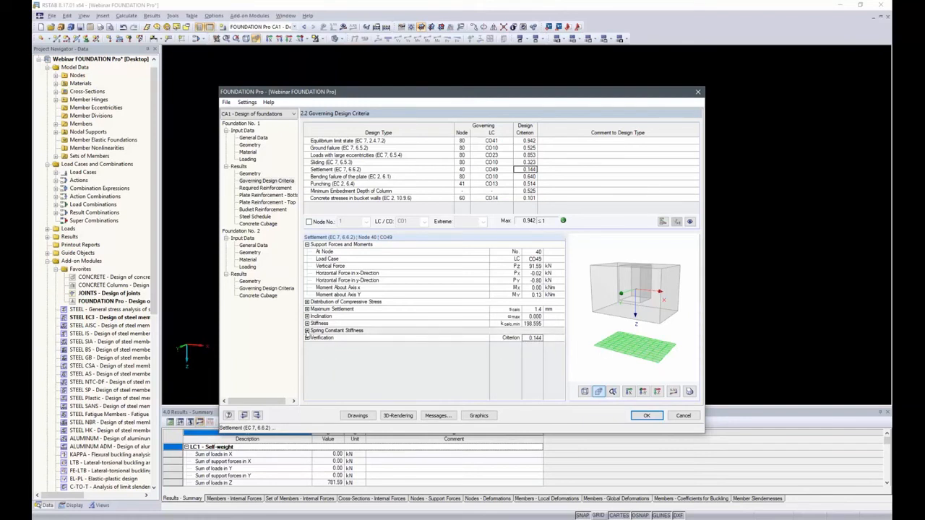
click(307, 330)
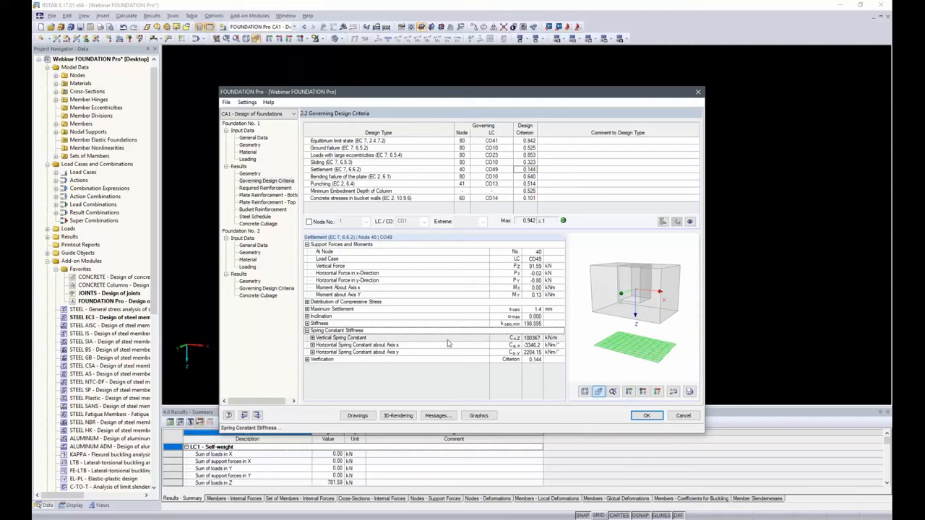
click(646, 416)
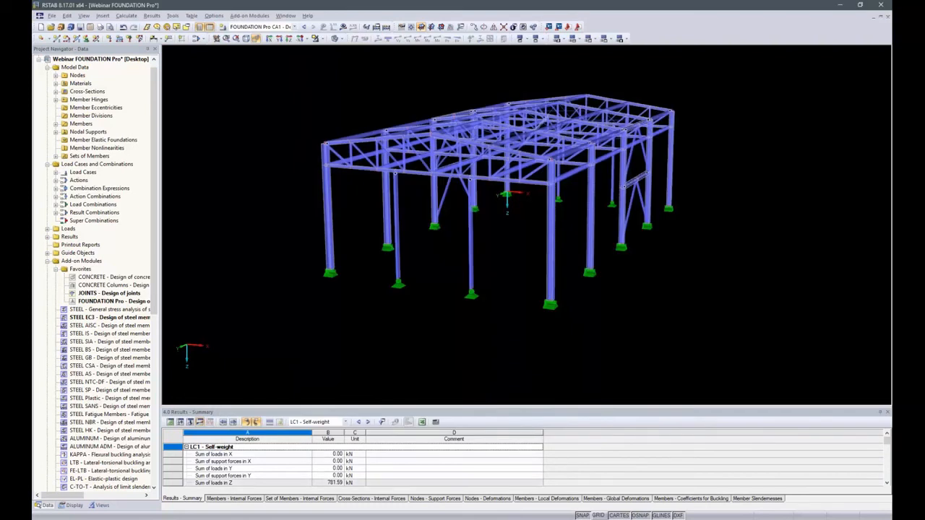
Step: Export the support spring constants of CO49 from FOUNDATION Pro to RSTAB at node 40, overwriting the existing nodal support and accepting deletion of the results
double_click(101, 302)
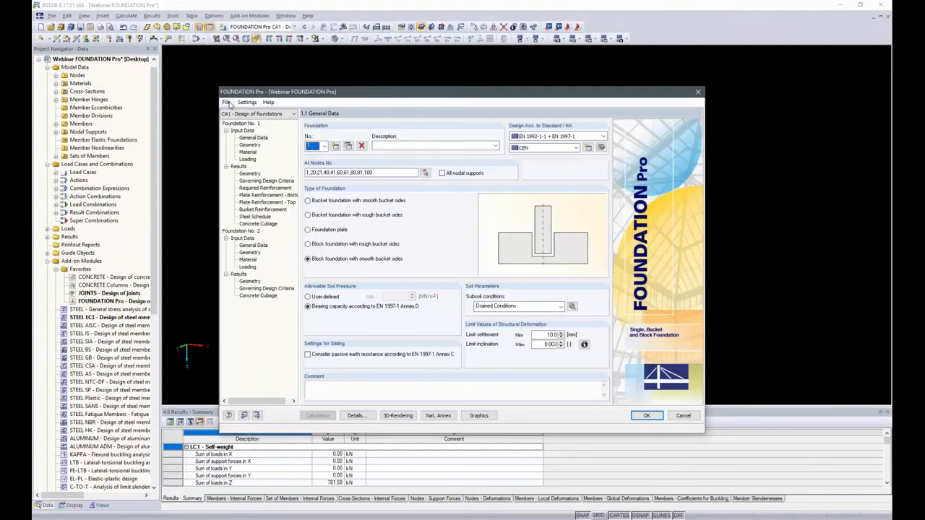
click(226, 103)
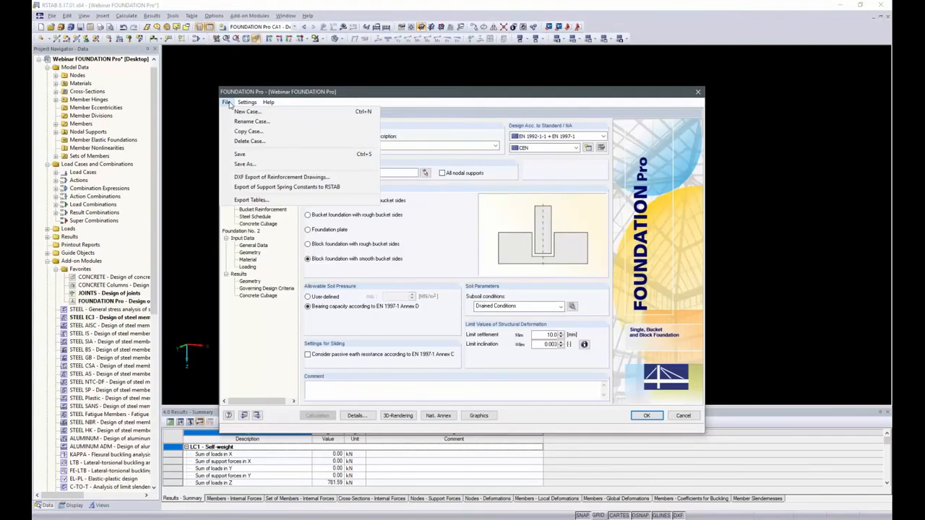
click(280, 187)
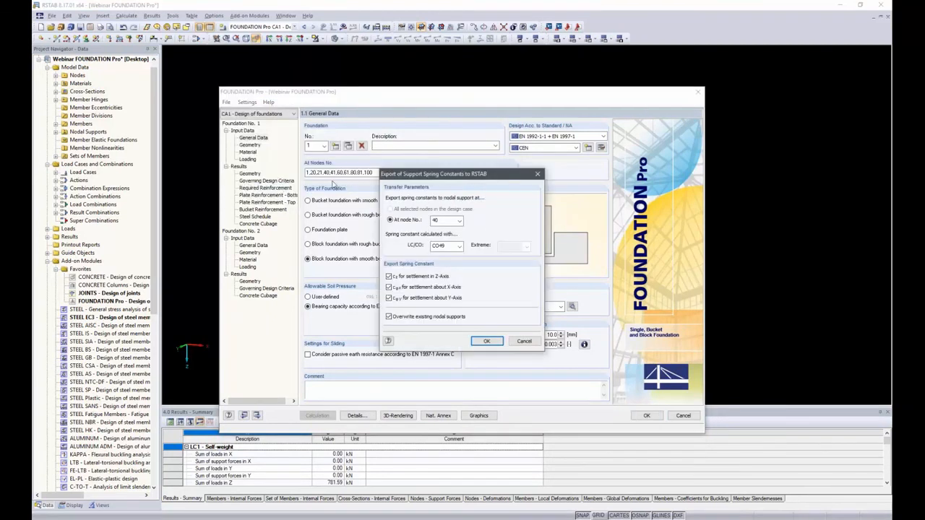
click(487, 342)
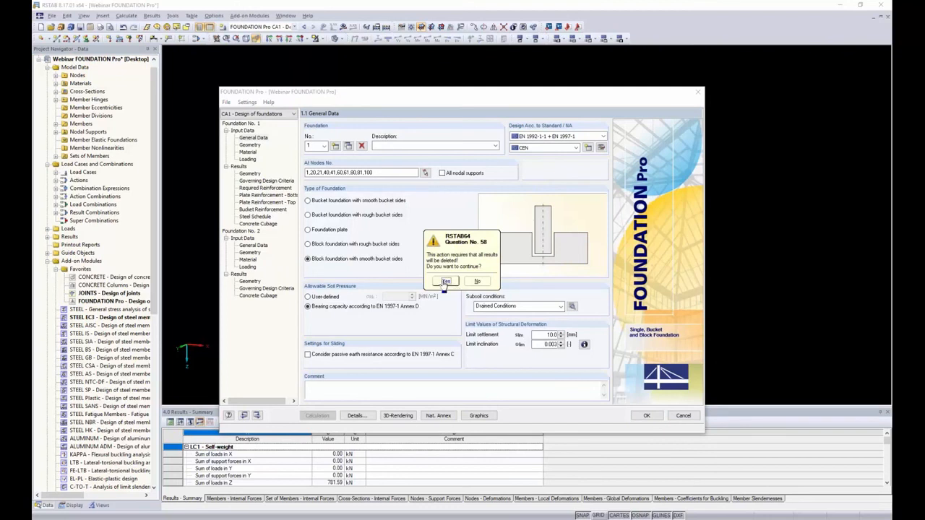
click(446, 282)
click(648, 416)
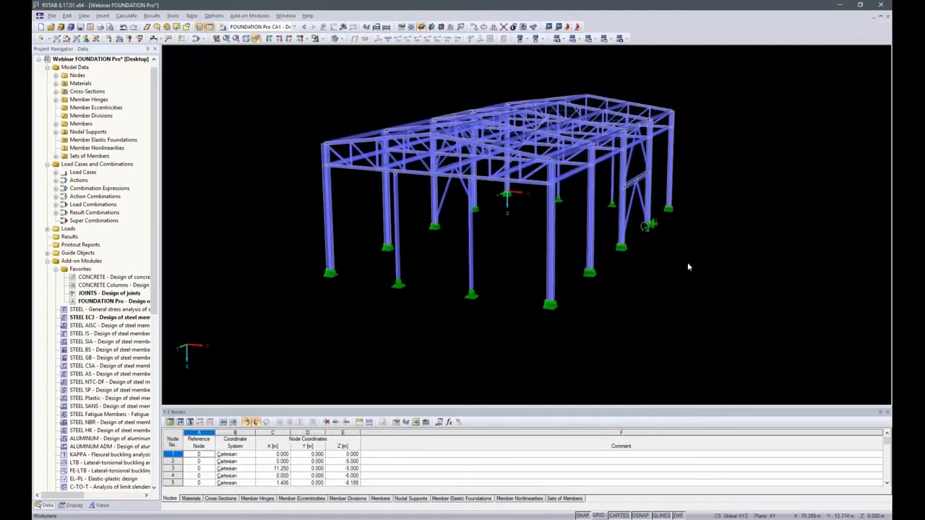
Step: Inspect the exported spring constants in the support type definition of the nodal support at node 40
ctrl+middle_drag(770, 232, 756, 240)
ctrl+middle_drag(650, 225, 605, 283)
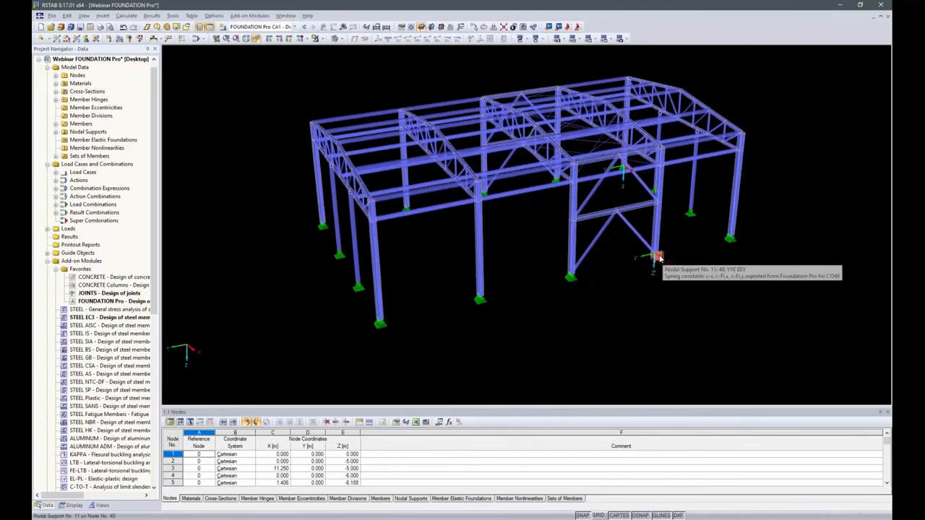
scroll(661, 262, up, 2)
scroll(660, 262, up, 2)
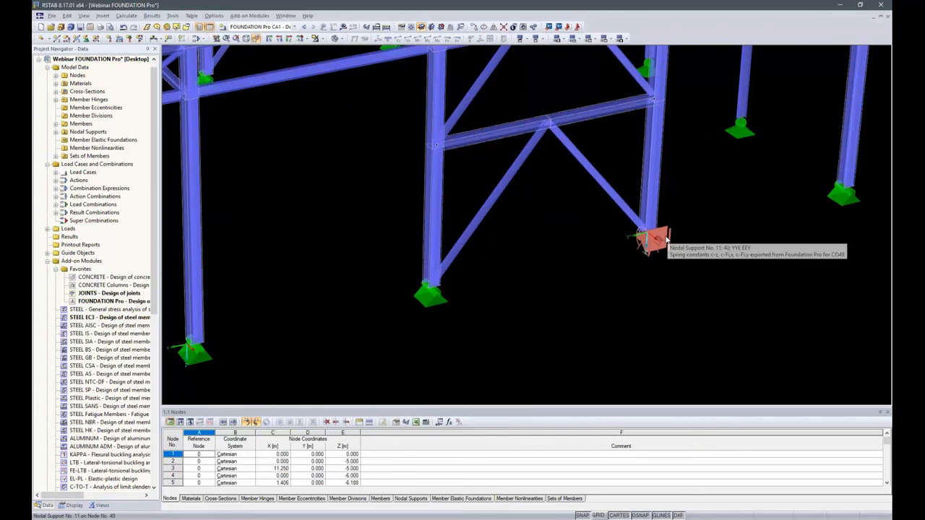
double_click(665, 238)
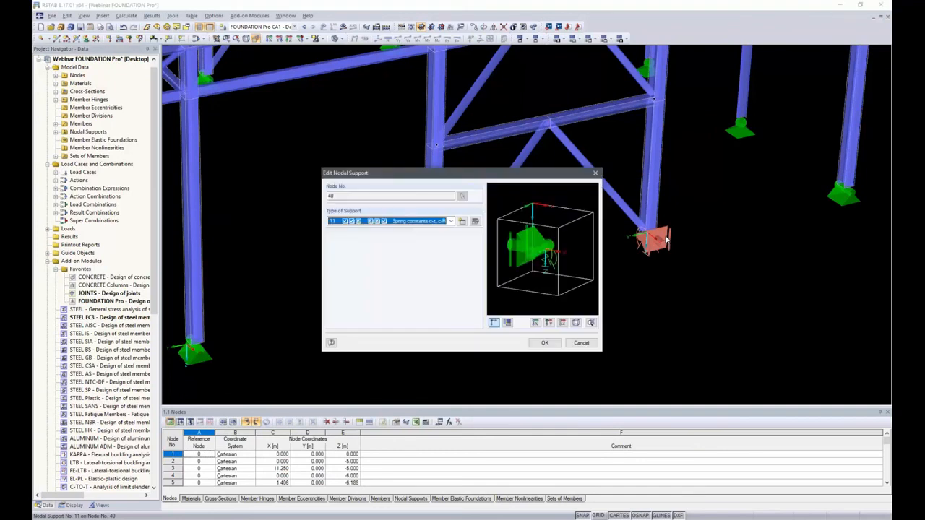
click(451, 221)
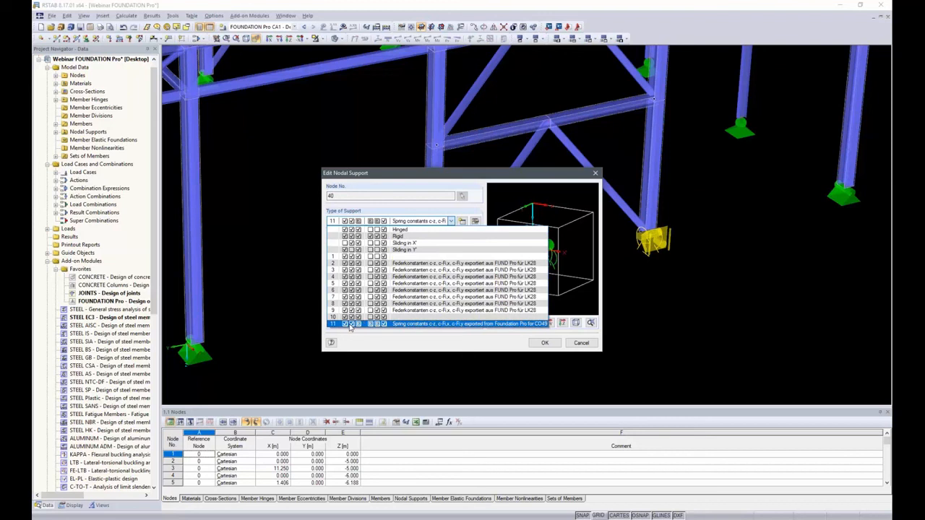
click(406, 326)
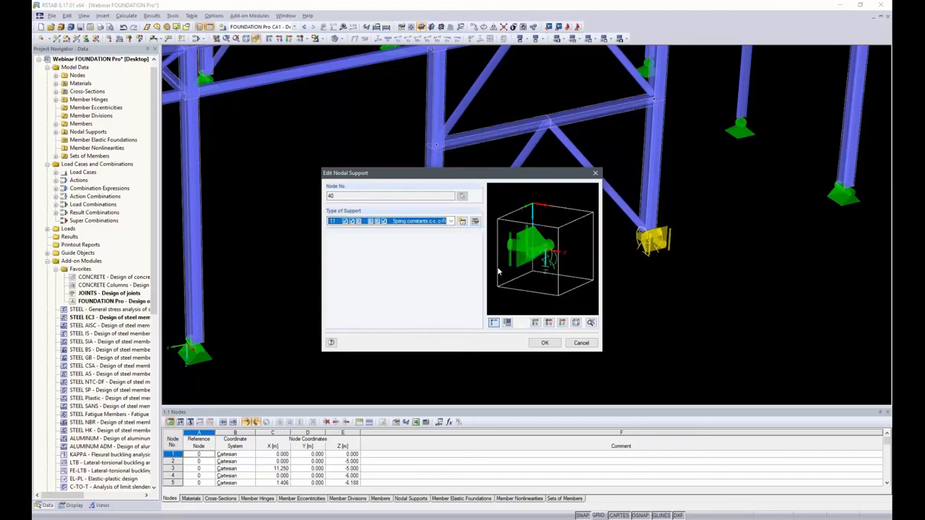
click(475, 222)
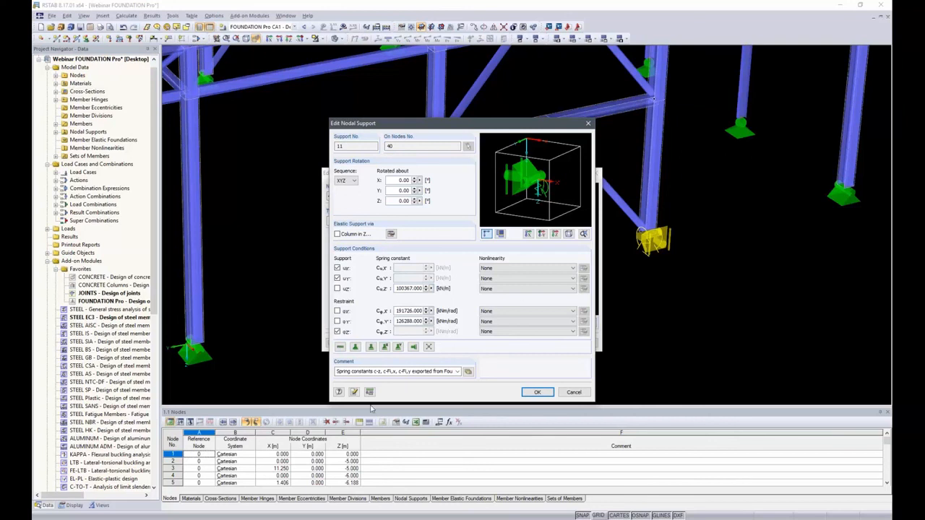
Step: Switch to the web browser and look through the Dlubal page for downloading 64-bit trial versions
key(alt+Tab)
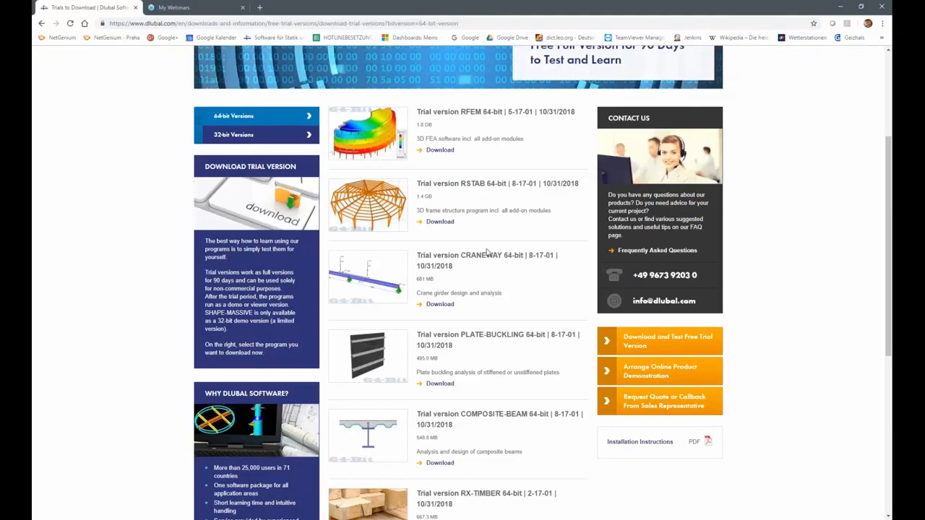
scroll(548, 300, up, 3)
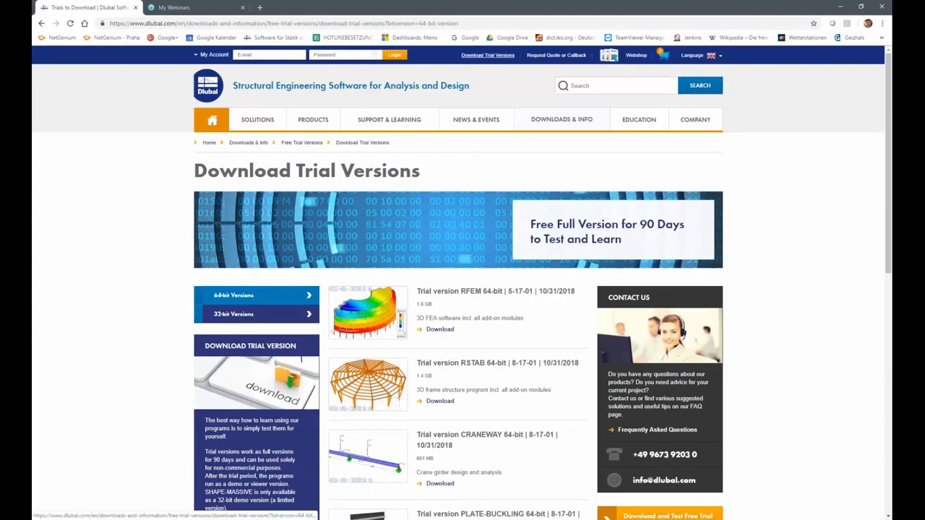
scroll(546, 294, down, 2)
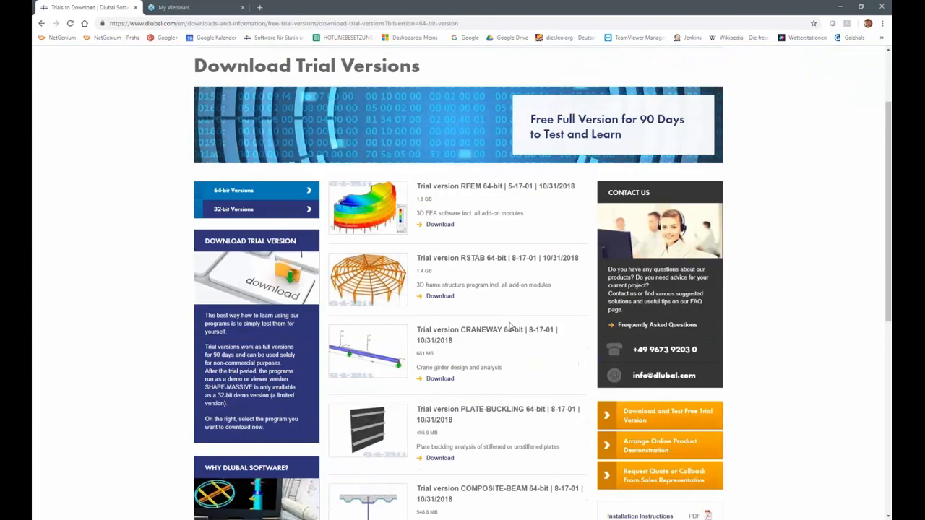